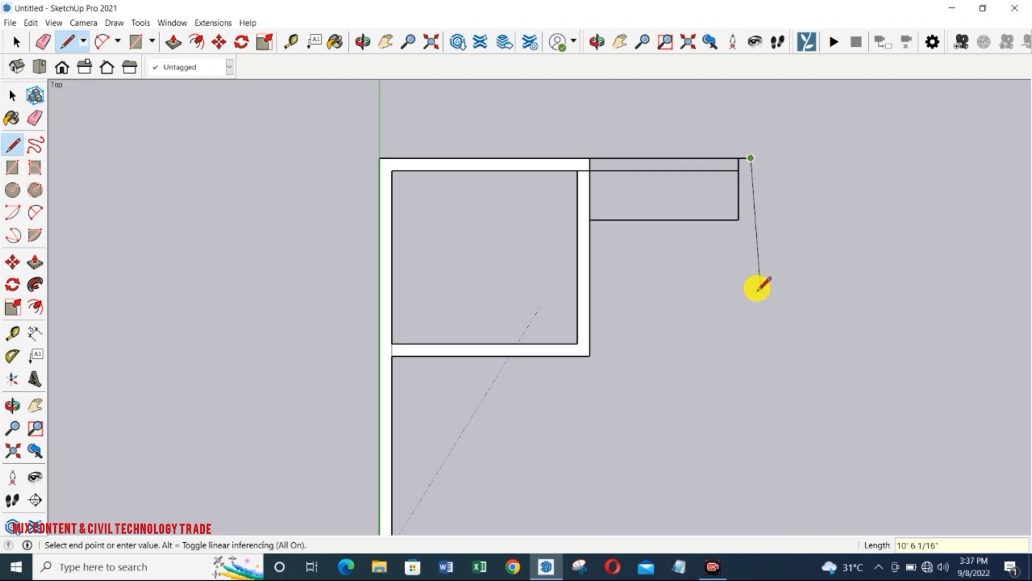
{"action": "left_click", "coordinate": [590, 232]}
{"action": "key", "text": "space"}
{"action": "scroll", "coordinate": [720, 215], "scroll_direction": "up", "scroll_amount": 3}
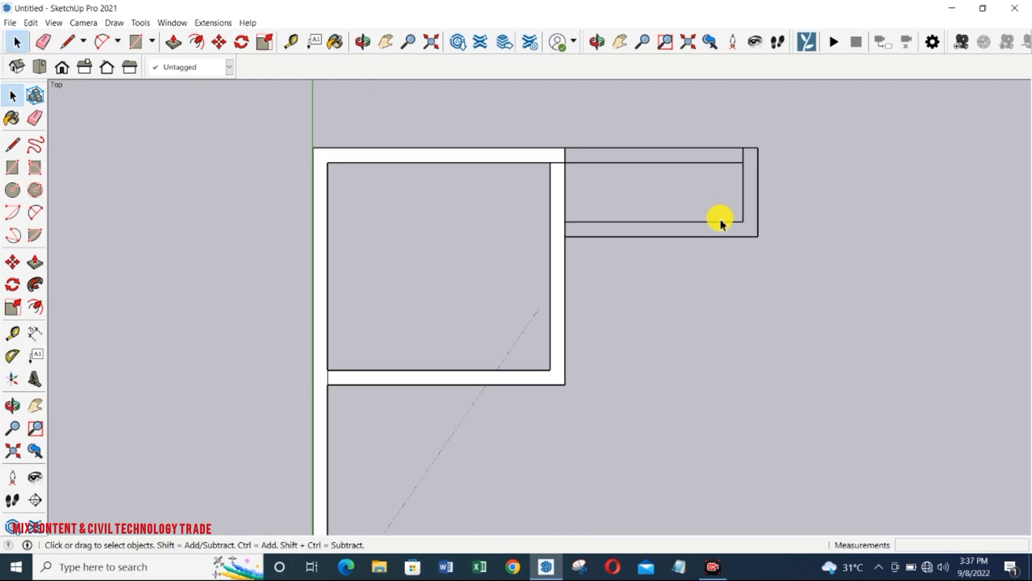
{"action": "key", "text": "e"}
{"action": "left_click", "coordinate": [694, 222]}
{"action": "key", "text": "l"}
{"action": "left_click", "coordinate": [761, 238]}
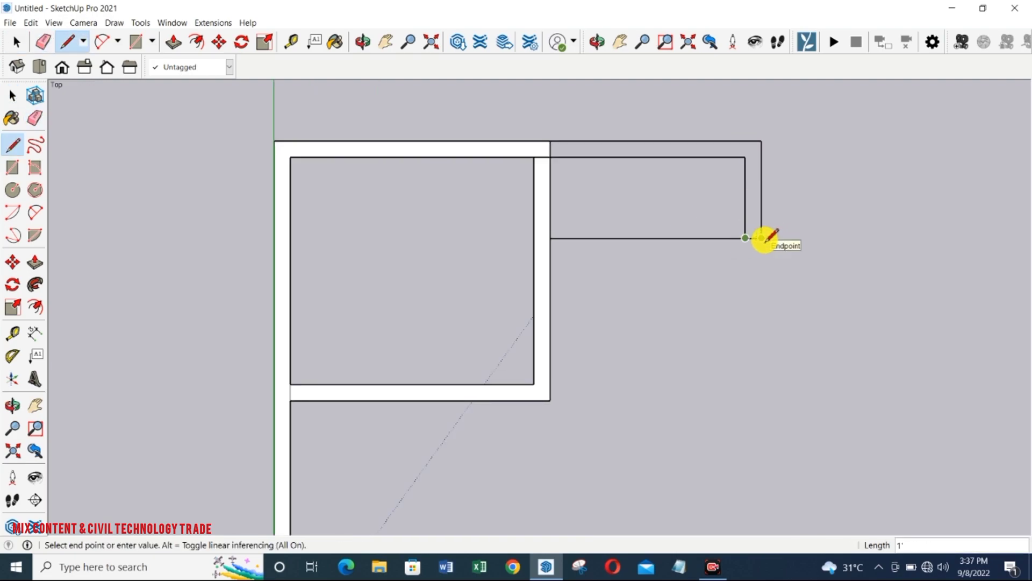
{"action": "left_click", "coordinate": [549, 254]}
{"action": "key", "text": "e"}
{"action": "scroll", "coordinate": [747, 242], "scroll_direction": "up", "scroll_amount": 1}
{"action": "left_click", "coordinate": [508, 131]}
{"action": "key", "text": "ctrl+z"}
{"action": "key", "text": "ctrl+z"}
{"action": "key", "text": "ctrl+z"}
{"action": "key", "text": "ctrl+z"}
{"action": "key", "text": "ctrl+z"}
Open the wall group for editing and draw the upper, right and lower edges of a room adjoining the square room's right wall.
{"action": "key", "text": "space"}
{"action": "triple_click", "coordinate": [502, 258]}
{"action": "left_click", "coordinate": [215, 512]}
{"action": "key", "text": "e"}
{"action": "key", "text": "l"}
{"action": "left_click", "coordinate": [510, 120]}
{"action": "left_click", "coordinate": [744, 120]}
{"action": "left_click", "coordinate": [745, 236]}
{"action": "left_click", "coordinate": [511, 237]}
{"action": "key", "text": "space"}
Draw the second set of edges around the adjoining room to give its upper, right and lower walls thickness.
{"action": "key", "text": "l"}
{"action": "left_click", "coordinate": [492, 140]}
{"action": "left_click", "coordinate": [744, 140]}
{"action": "left_click", "coordinate": [764, 120]}
{"action": "left_click", "coordinate": [764, 256]}
{"action": "left_click", "coordinate": [512, 256]}
Delete the floor face inside the adjoining room and erase the leftover edges at its wall junctions.
{"action": "key", "text": "space"}
{"action": "left_click", "coordinate": [636, 196]}
{"action": "key", "text": "Delete"}
{"action": "key", "text": "e"}
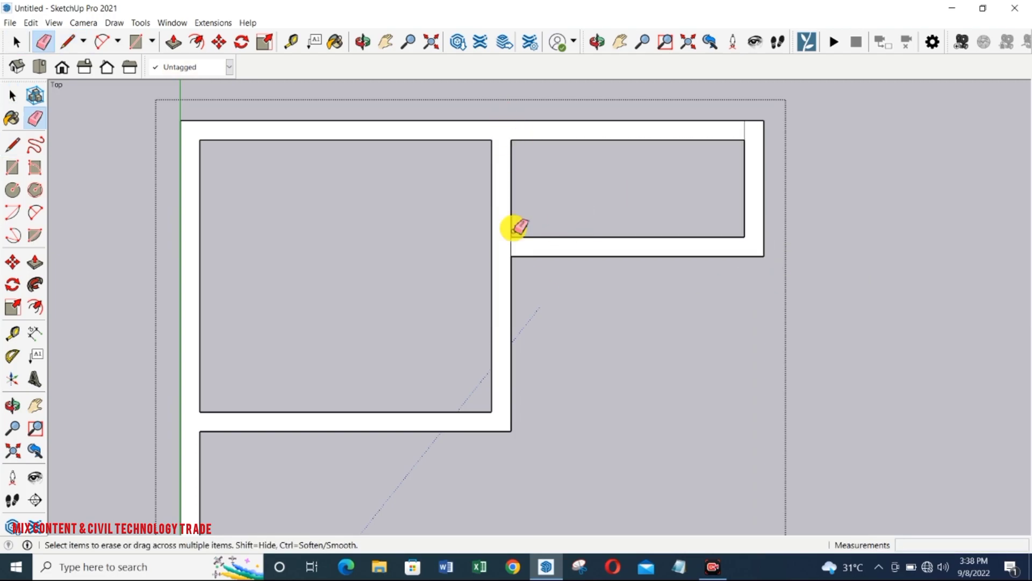
Place a vertical guide through the midpoint of the adjoining room and a parallel guide on each side of it.
{"action": "key", "text": "t"}
{"action": "left_click", "coordinate": [745, 167]}
{"action": "left_click", "coordinate": [627, 139]}
{"action": "left_click", "coordinate": [627, 166]}
{"action": "left_click", "coordinate": [637, 169]}
{"action": "left_click", "coordinate": [628, 175]}
{"action": "key", "text": "3"}
{"action": "key", "text": "Return"}
Draw a 5' long partition wall rectangle between the two outer guides and delete the floor faces on both sides.
{"action": "key", "text": "r"}
{"action": "scroll", "coordinate": [632, 124], "scroll_direction": "up", "scroll_amount": 2}
{"action": "left_click", "coordinate": [611, 147]}
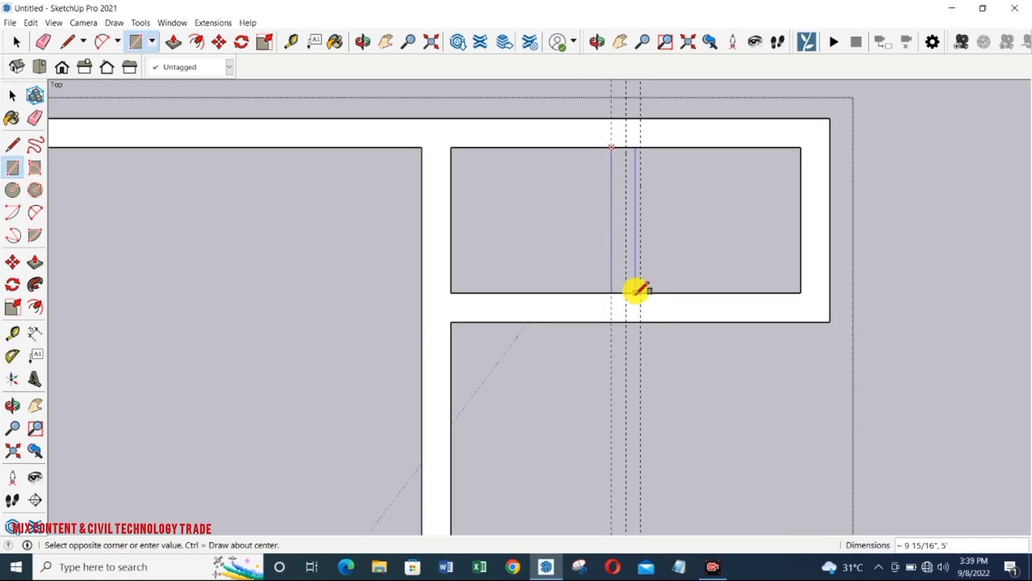
{"action": "left_click", "coordinate": [640, 293]}
{"action": "key", "text": "space"}
{"action": "left_click", "coordinate": [682, 245]}
{"action": "left_click", "coordinate": [515, 170], "text": "shift"}
{"action": "key", "text": "Delete"}
Delete all guides and erase the short edges where the partition meets the upper and lower walls.
{"action": "left_click", "coordinate": [32, 24]}
{"action": "left_click", "coordinate": [59, 140]}
{"action": "key", "text": "e"}
{"action": "left_click", "coordinate": [626, 293]}
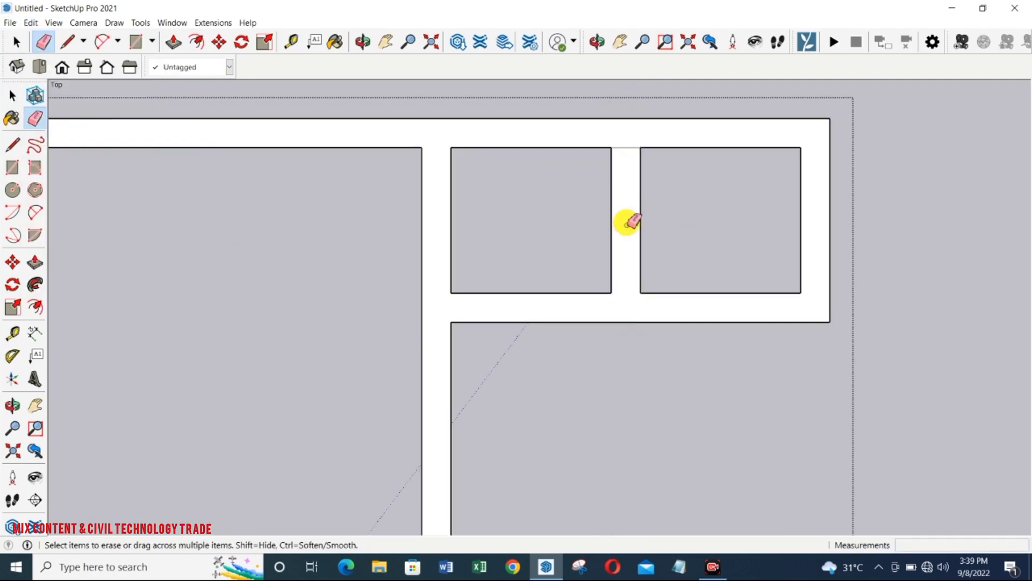
{"action": "left_click", "coordinate": [626, 147]}
Draw a 12' line extending the upper outer wall edge to the right of the two small rooms.
{"action": "scroll", "coordinate": [610, 140], "scroll_direction": "down", "scroll_amount": 2}
{"action": "key", "text": "l"}
{"action": "left_click", "coordinate": [762, 126]}
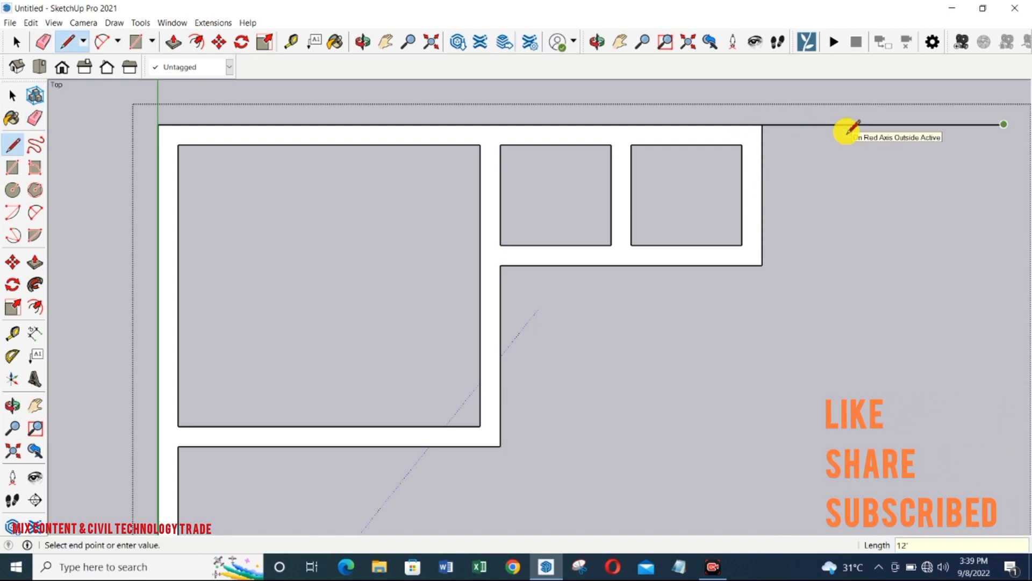
{"action": "scroll", "coordinate": [747, 166], "scroll_direction": "down", "scroll_amount": 2}
{"action": "key", "text": "space"}
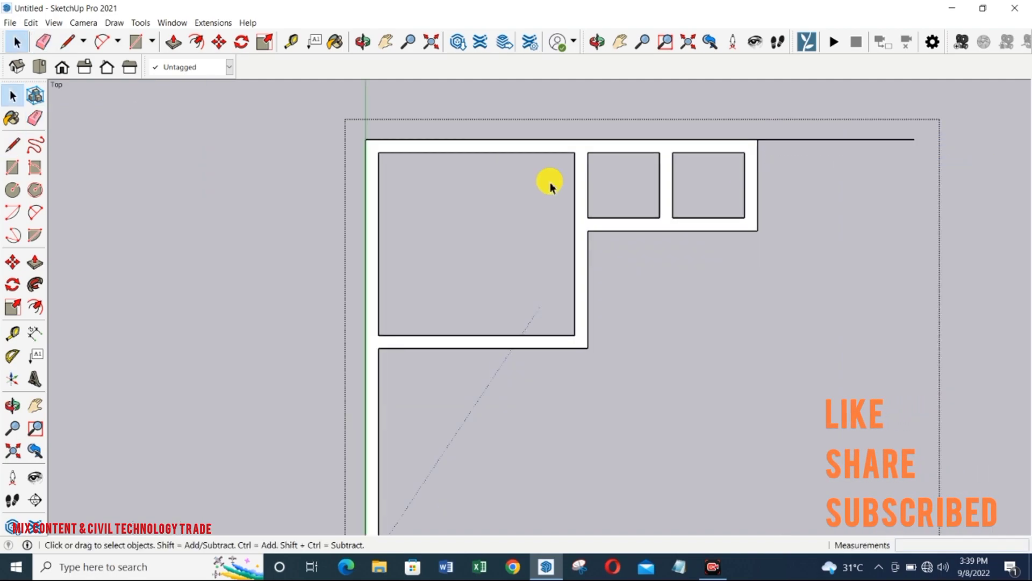
Check the combined inner width of the two small rooms with the Dimension tool, without placing a dimension.
{"action": "left_click", "coordinate": [35, 333]}
{"action": "left_click", "coordinate": [588, 153]}
{"action": "left_click", "coordinate": [744, 152]}
{"action": "key", "text": "Escape"}
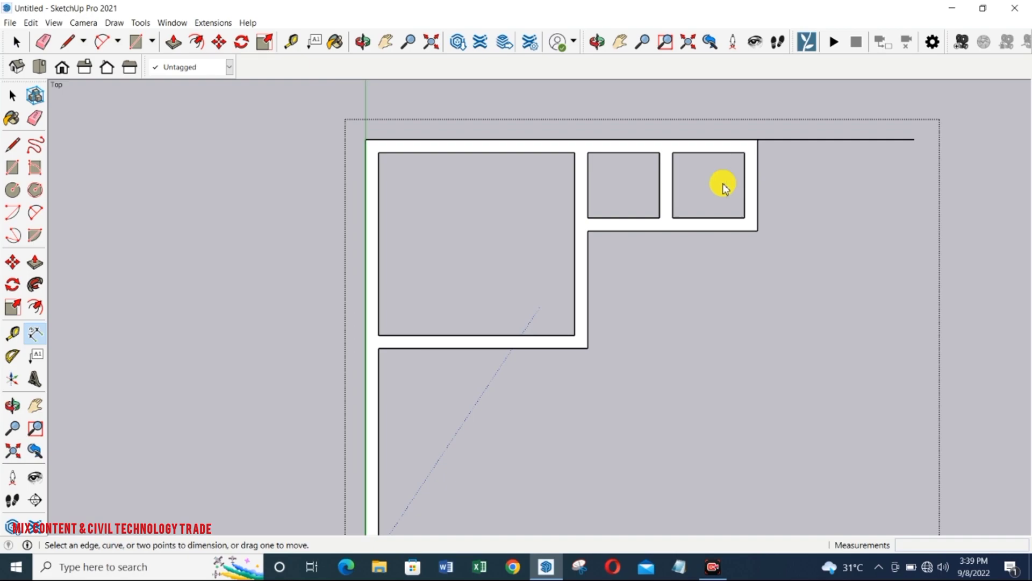
Draw the inner edge parallel to the extended upper wall edge, and lengthen the outer edge by 1'.
{"action": "key", "text": "l"}
{"action": "left_click", "coordinate": [755, 153]}
{"action": "scroll", "coordinate": [905, 150], "scroll_direction": "down", "scroll_amount": 2}
{"action": "scroll", "coordinate": [905, 141], "scroll_direction": "up", "scroll_amount": 2}
{"action": "scroll", "coordinate": [898, 142], "scroll_direction": "up", "scroll_amount": 1}
{"action": "key", "text": "Escape"}
{"action": "left_click", "coordinate": [897, 140]}
{"action": "type", "text": "1'"}
{"action": "key", "text": "Return"}
{"action": "scroll", "coordinate": [908, 233], "scroll_direction": "down", "scroll_amount": 4}
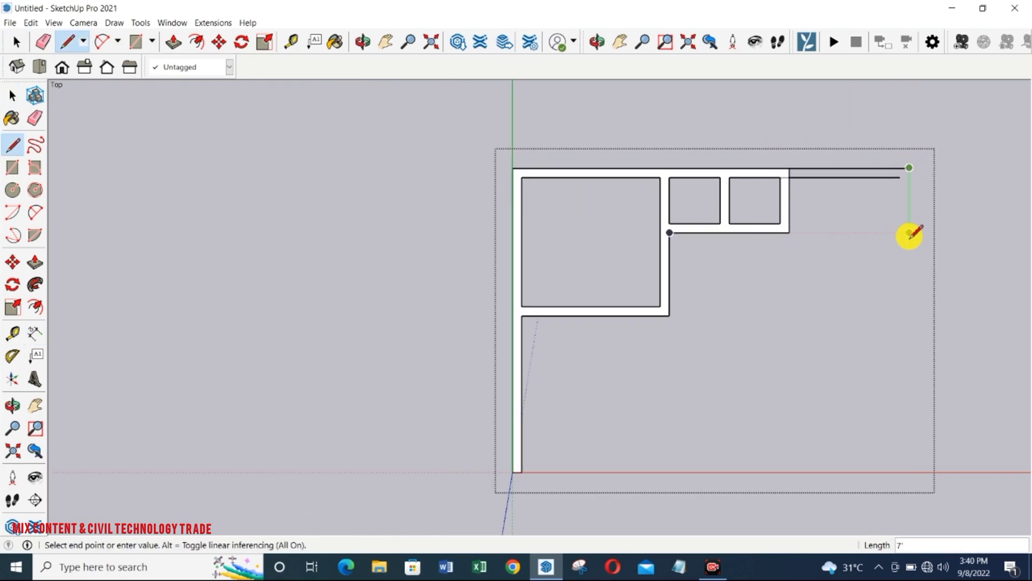
Draw the right wall's outer edge downward from the corner and a parallel 12' inner edge.
{"action": "left_click", "coordinate": [909, 278]}
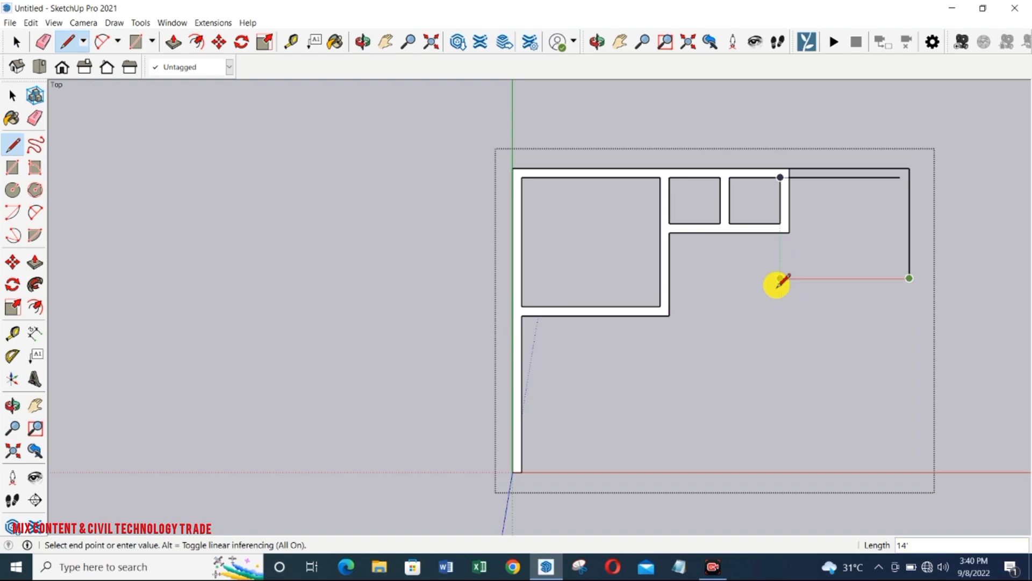
{"action": "key", "text": "ctrl+z"}
{"action": "left_click", "coordinate": [900, 177]}
{"action": "type", "text": "12'"}
{"action": "key", "text": "Return"}
Place guides 12' inside the right room's upper and right inner edges, plus wall-thickness guides 12" beyond them.
{"action": "key", "text": "t"}
{"action": "left_click", "coordinate": [900, 258]}
{"action": "type", "text": "12'"}
{"action": "key", "text": "Return"}
{"action": "left_click", "coordinate": [840, 177]}
{"action": "type", "text": "12'"}
{"action": "key", "text": "Return"}
{"action": "left_click", "coordinate": [873, 288]}
{"action": "left_click", "coordinate": [789, 257]}
{"action": "type", "text": "12"}
{"action": "key", "text": "Return"}
Place horizontal guides for the rooms below: one at 8', one for the wall thickness, and one 9' further down.
{"action": "left_click", "coordinate": [880, 297]}
{"action": "type", "text": "8'"}
{"action": "key", "text": "Return"}
{"action": "left_click", "coordinate": [866, 371]}
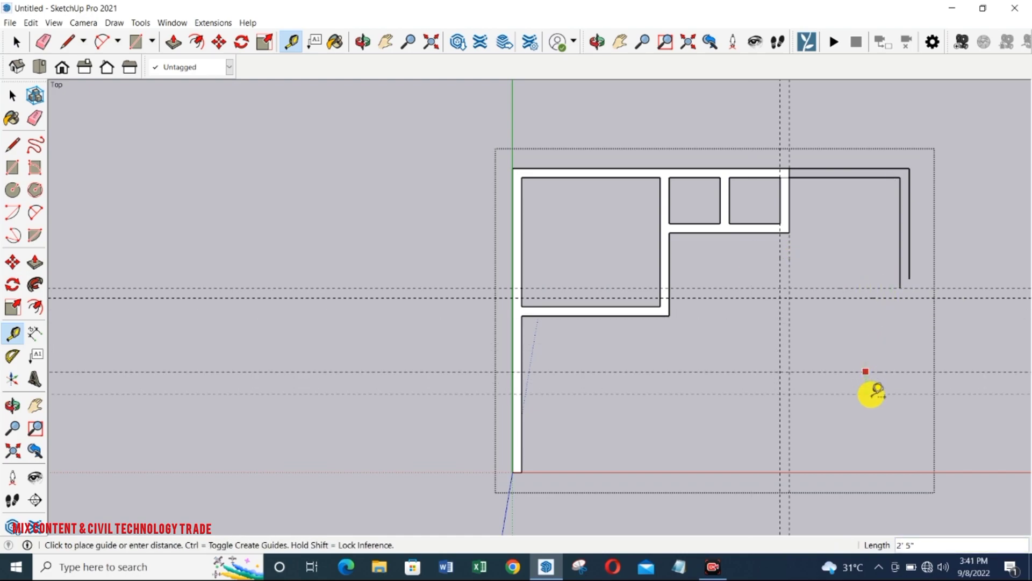
{"action": "left_click", "coordinate": [871, 381]}
{"action": "type", "text": "9'"}
{"action": "key", "text": "Return"}
Place a guide 12" below the lowest horizontal guide for the bottom wall's thickness.
{"action": "scroll", "coordinate": [882, 514], "scroll_direction": "up", "scroll_amount": 1}
{"action": "left_click", "coordinate": [904, 450]}
{"action": "key", "text": "Escape"}
{"action": "scroll", "coordinate": [874, 472], "scroll_direction": "up", "scroll_amount": 2}
{"action": "middle_click_drag", "start_coordinate": [891, 451], "coordinate": [755, 379], "text": "shift"}
{"action": "scroll", "coordinate": [755, 380], "scroll_direction": "down", "scroll_amount": 1}
{"action": "left_click", "coordinate": [747, 374]}
{"action": "type", "text": "12"}
{"action": "key", "text": "Return"}
Extend the right wall's outer and inner edges down to the lowest guide and close the wall end.
{"action": "key", "text": "l"}
{"action": "left_click", "coordinate": [788, 105]}
{"action": "left_click", "coordinate": [788, 386]}
{"action": "key", "text": "space"}
{"action": "key", "text": "l"}
{"action": "left_click", "coordinate": [774, 119]}
{"action": "left_click", "coordinate": [774, 386]}
{"action": "left_click", "coordinate": [787, 386]}
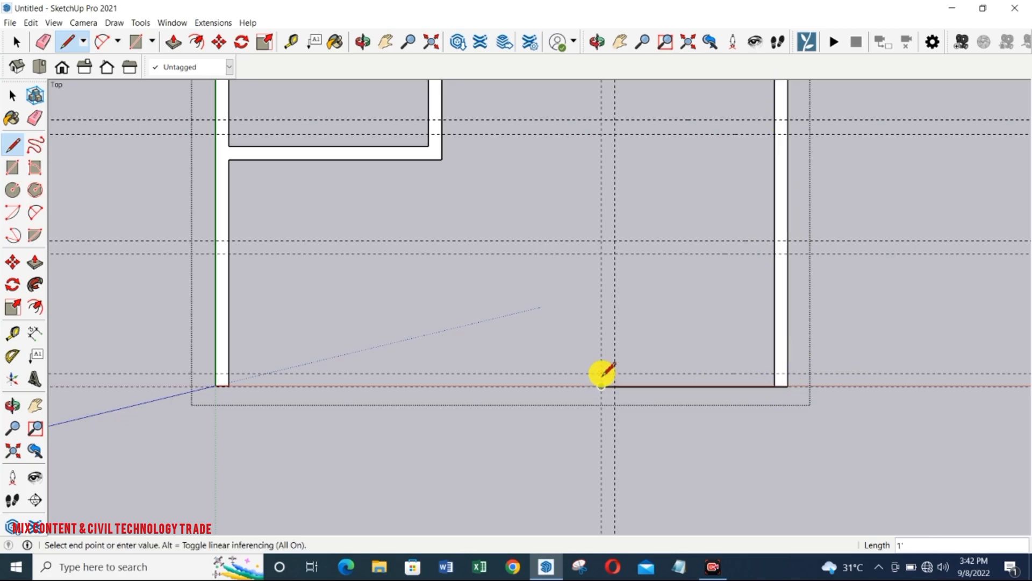
Draw the bottom wall between the lowest two guides and the lower-right room's left wall up to the next guide.
{"action": "left_click", "coordinate": [774, 373]}
{"action": "left_click", "coordinate": [601, 372]}
{"action": "left_click", "coordinate": [615, 372]}
{"action": "left_click", "coordinate": [601, 253]}
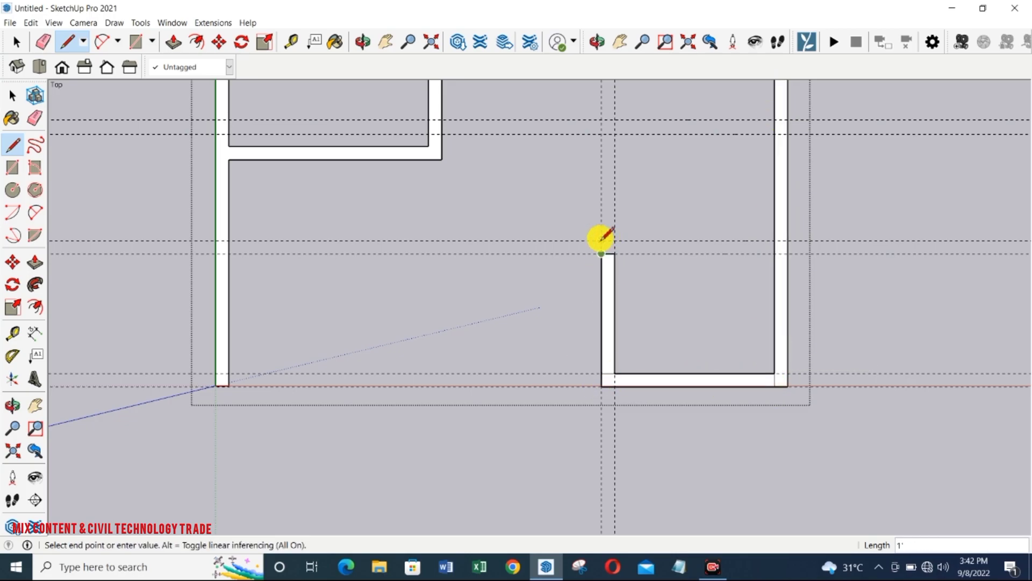
Draw the upper wall of the lower-right room along the guides and remove its floor face.
{"action": "left_click", "coordinate": [601, 240]}
{"action": "left_click", "coordinate": [774, 240]}
{"action": "left_click", "coordinate": [774, 253]}
{"action": "left_click", "coordinate": [615, 253]}
{"action": "key", "text": "space"}
{"action": "left_click", "coordinate": [708, 312]}
Draw the upper and left walls of the middle-right room along the guides and delete its floor face.
{"action": "scroll", "coordinate": [745, 143], "scroll_direction": "up", "scroll_amount": 1}
{"action": "key", "text": "l"}
{"action": "left_click", "coordinate": [766, 170]}
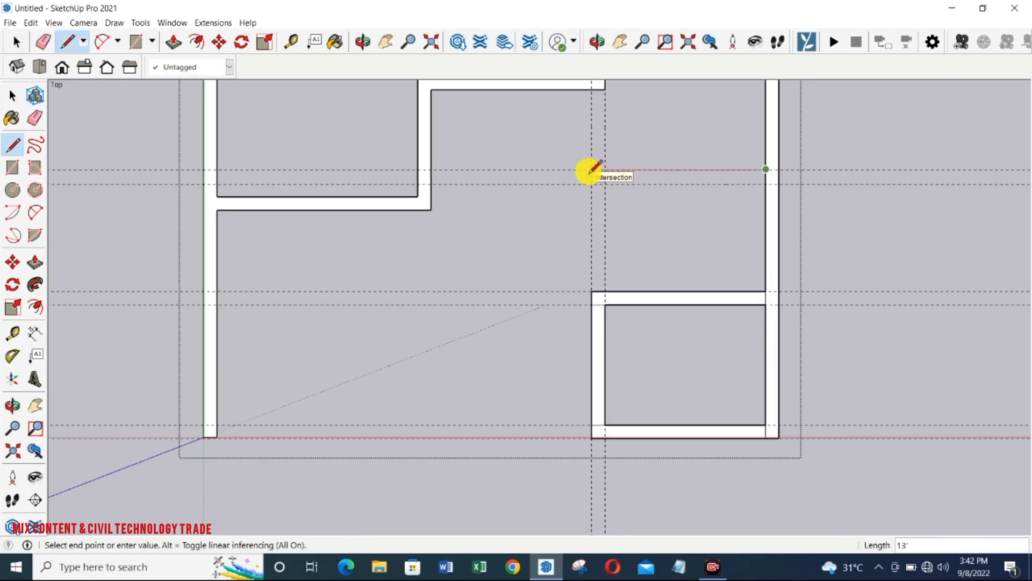
{"action": "left_click", "coordinate": [592, 170]}
{"action": "left_click", "coordinate": [591, 291]}
{"action": "left_click", "coordinate": [766, 184]}
{"action": "key", "text": "space"}
{"action": "left_click", "coordinate": [721, 226]}
{"action": "key", "text": "Delete"}
Draw the missing left wall edge of the upper-right room down to the middle room's wall and delete the floor face.
{"action": "scroll", "coordinate": [672, 204], "scroll_direction": "down", "scroll_amount": 1}
{"action": "key", "text": "l"}
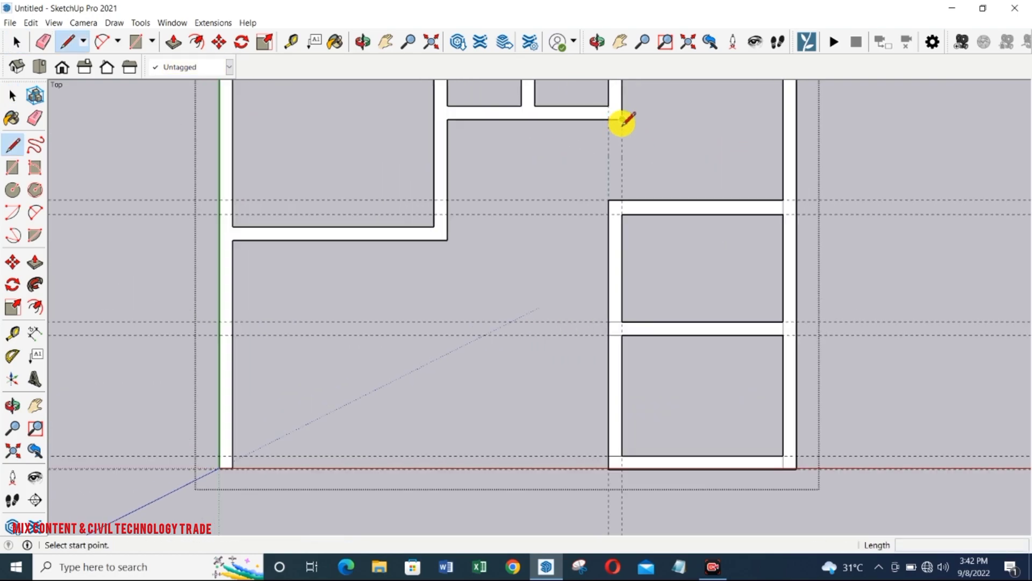
{"action": "left_click", "coordinate": [622, 119]}
{"action": "left_click", "coordinate": [622, 199]}
{"action": "key", "text": "space"}
{"action": "left_click", "coordinate": [667, 161]}
{"action": "key", "text": "Delete"}
{"action": "scroll", "coordinate": [645, 214], "scroll_direction": "down", "scroll_amount": 2}
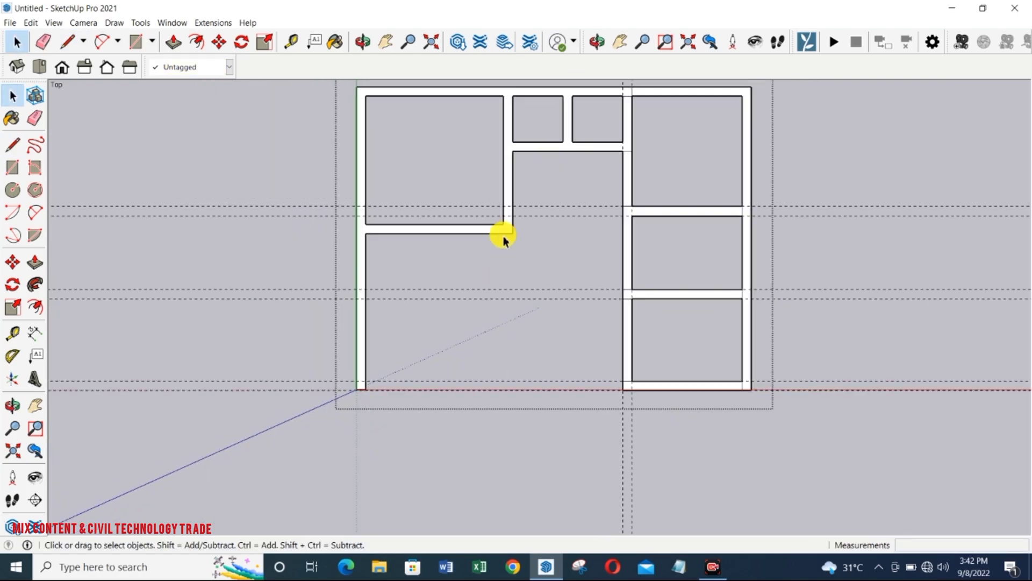
Delete all construction guides from the floor plan.
{"action": "scroll", "coordinate": [503, 234], "scroll_direction": "up", "scroll_amount": 2}
{"action": "key", "text": "t"}
{"action": "left_click", "coordinate": [625, 120]}
{"action": "scroll", "coordinate": [610, 342], "scroll_direction": "up", "scroll_amount": 1}
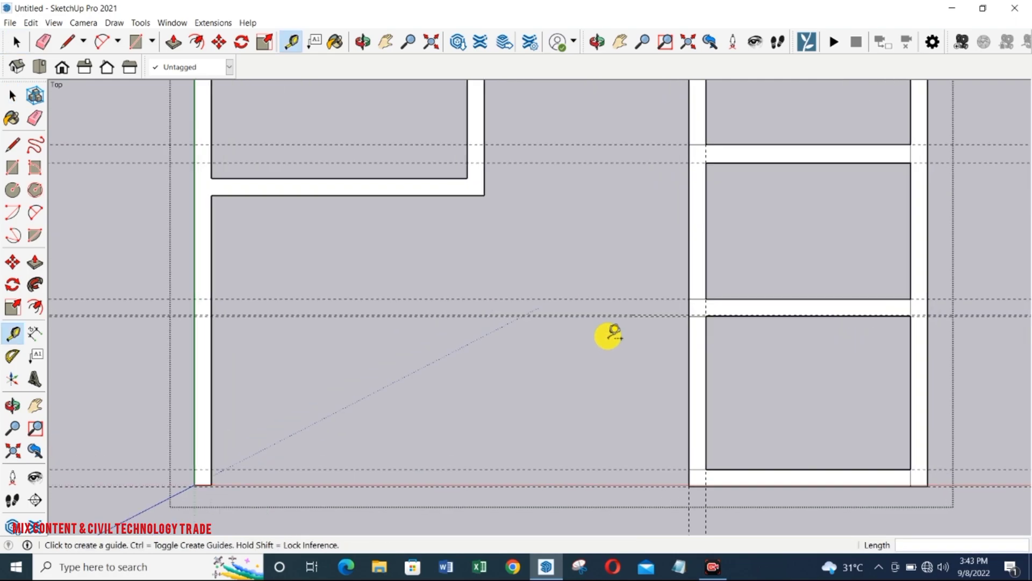
{"action": "left_click", "coordinate": [31, 22]}
{"action": "left_click", "coordinate": [76, 131]}
{"action": "scroll", "coordinate": [590, 371], "scroll_direction": "down", "scroll_amount": 1}
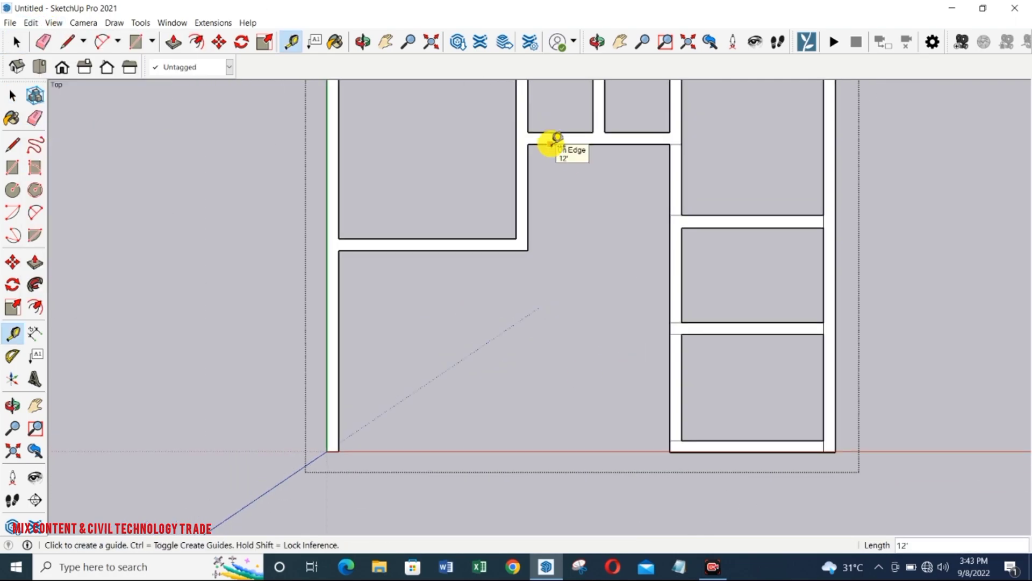
Draw the lower and left walls of the central room along the guides and delete its floor face.
{"action": "left_click", "coordinate": [577, 328]}
{"action": "scroll", "coordinate": [624, 332], "scroll_direction": "up", "scroll_amount": 1}
{"action": "key", "text": "l"}
{"action": "scroll", "coordinate": [637, 380], "scroll_direction": "down", "scroll_amount": 1}
{"action": "left_click", "coordinate": [447, 209]}
{"action": "left_click", "coordinate": [447, 347]}
{"action": "left_click", "coordinate": [673, 347]}
{"action": "left_click", "coordinate": [463, 331]}
{"action": "left_click", "coordinate": [463, 207]}
{"action": "key", "text": "space"}
{"action": "left_click", "coordinate": [578, 247]}
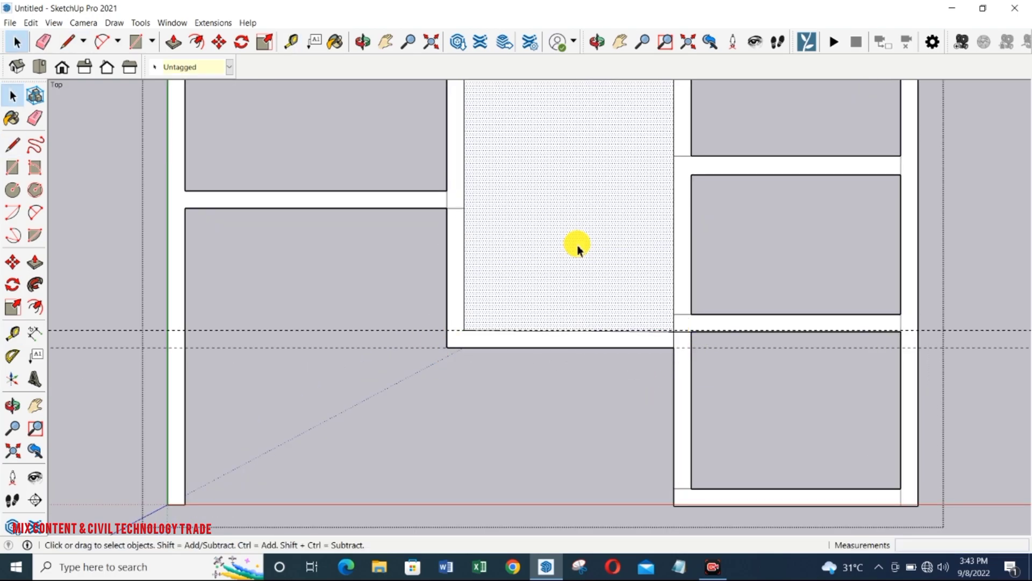
{"action": "key", "text": "Delete"}
Draw a line from the central room's lower-left corner down to the plan's front line and delete the floor face.
{"action": "scroll", "coordinate": [506, 311], "scroll_direction": "down", "scroll_amount": 2}
{"action": "key", "text": "l"}
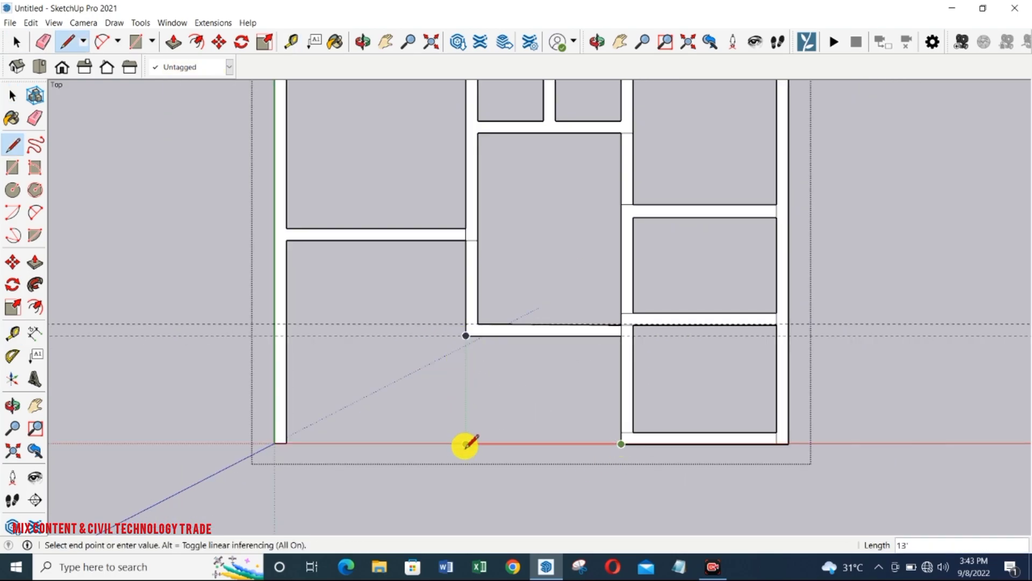
{"action": "left_click", "coordinate": [466, 444]}
{"action": "key", "text": "space"}
{"action": "left_click", "coordinate": [560, 408]}
{"action": "key", "text": "Delete"}
Draw a line along the guide from the central room's left wall to the outer left wall and delete the resulting face.
{"action": "scroll", "coordinate": [452, 265], "scroll_direction": "up", "scroll_amount": 1}
{"action": "key", "text": "t"}
{"action": "scroll", "coordinate": [387, 352], "scroll_direction": "up", "scroll_amount": 1}
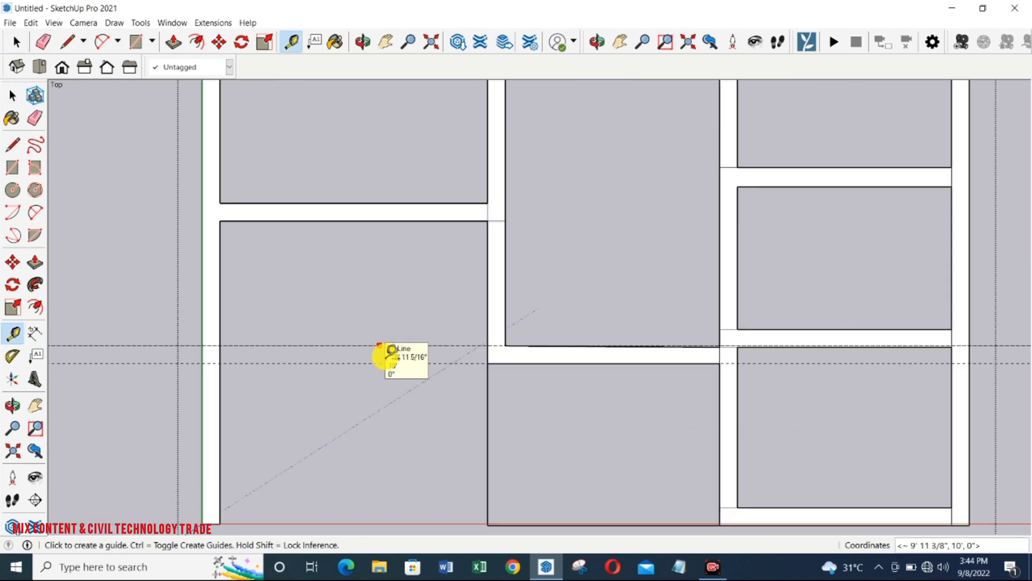
{"action": "key", "text": "l"}
{"action": "left_click", "coordinate": [488, 346]}
{"action": "left_click", "coordinate": [220, 345]}
{"action": "key", "text": "space"}
{"action": "left_click", "coordinate": [364, 299]}
{"action": "key", "text": "Delete"}
Place partition guides below the upper-left room and draw the partition's left edge and a 6' lower wall edge for the small room.
{"action": "scroll", "coordinate": [488, 215], "scroll_direction": "up", "scroll_amount": 1}
{"action": "key", "text": "t"}
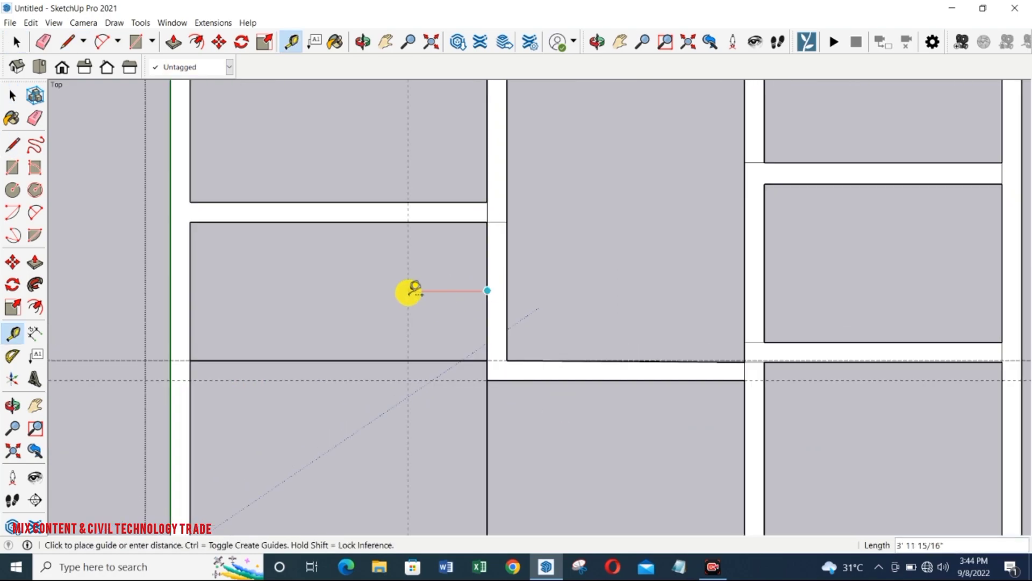
{"action": "left_click", "coordinate": [369, 266]}
{"action": "key", "text": "l"}
{"action": "left_click", "coordinate": [368, 221]}
{"action": "left_click", "coordinate": [368, 380]}
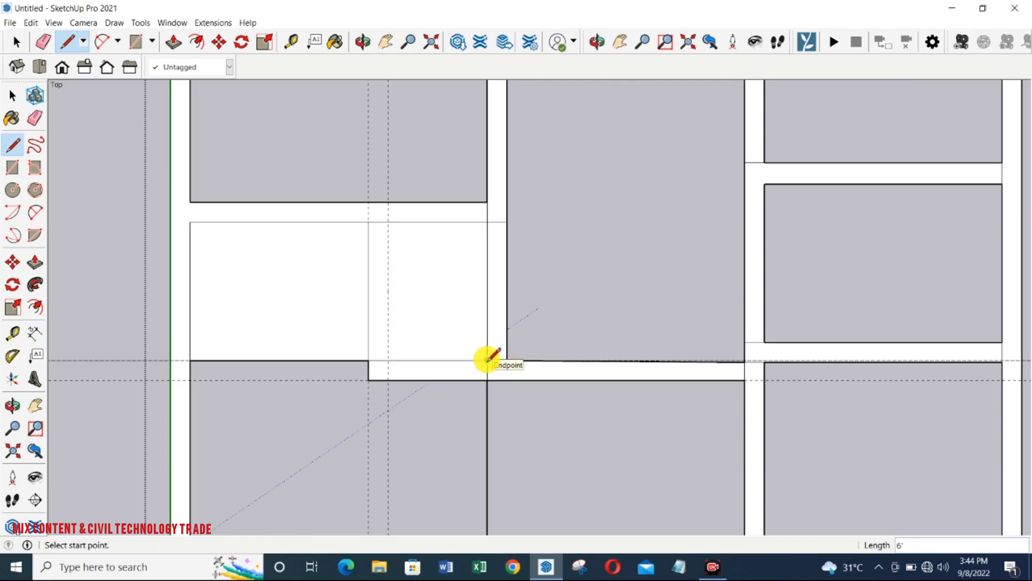
Delete the floor faces on both sides of the partition edge below the upper-left room.
{"action": "key", "text": "space"}
{"action": "left_click", "coordinate": [440, 277]}
{"action": "key", "text": "Delete"}
{"action": "left_click", "coordinate": [316, 277]}
{"action": "key", "text": "Delete"}
Draw the partition's right edge between the two lower-left rooms and delete all guides.
{"action": "key", "text": "l"}
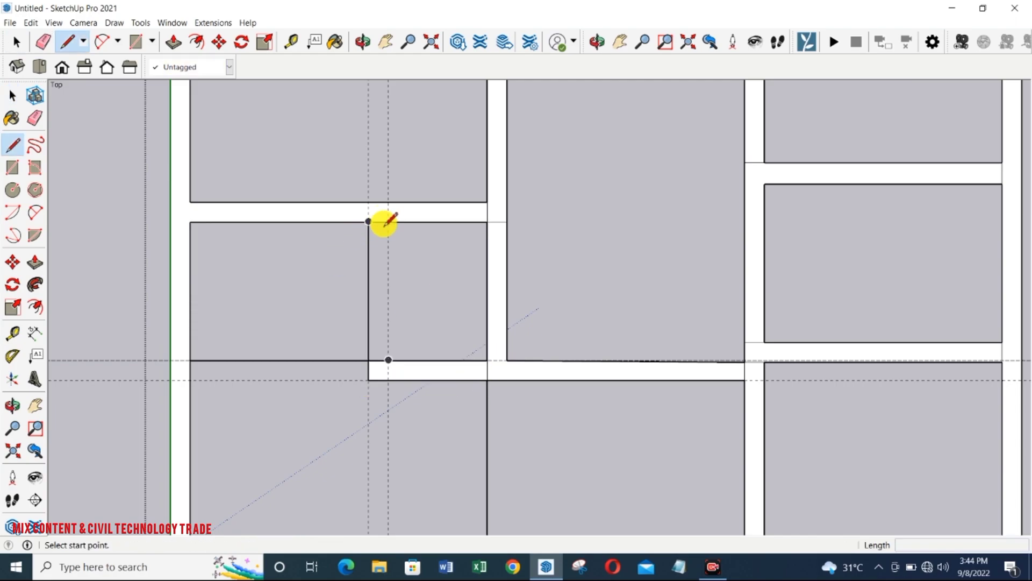
{"action": "left_click", "coordinate": [388, 221]}
{"action": "left_click", "coordinate": [388, 360]}
{"action": "key", "text": "space"}
{"action": "left_click", "coordinate": [30, 23]}
{"action": "left_click", "coordinate": [53, 127]}
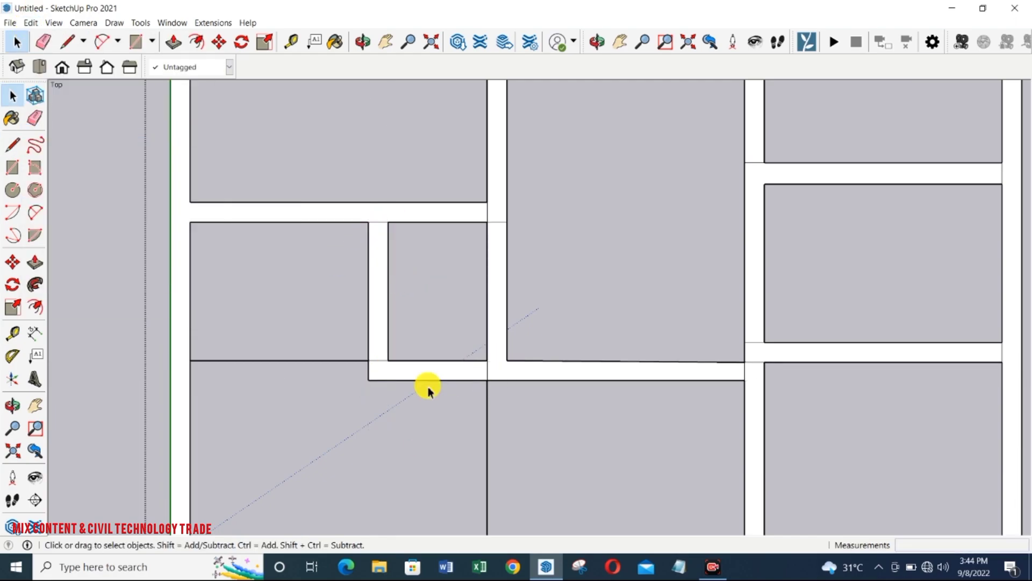
Erase the vertical dividing line and the front line of the open area below the central room.
{"action": "scroll", "coordinate": [430, 382], "scroll_direction": "down", "scroll_amount": 1}
{"action": "key", "text": "e"}
{"action": "left_click", "coordinate": [483, 446]}
{"action": "scroll", "coordinate": [500, 435], "scroll_direction": "down", "scroll_amount": 1}
{"action": "left_click", "coordinate": [609, 506]}
{"action": "key", "text": "l"}
{"action": "key", "text": "t"}
{"action": "left_click", "coordinate": [341, 354]}
{"action": "key", "text": "Escape"}
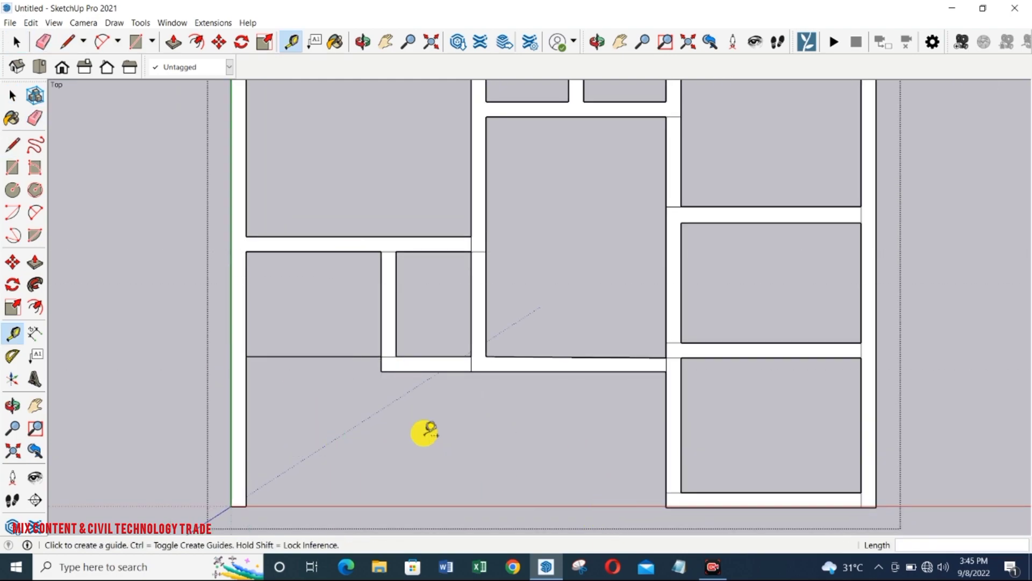
Erase the small room's outer lower wall edge and redraw its lower wall inside the room along a new guide.
{"action": "key", "text": "e"}
{"action": "left_click", "coordinate": [436, 372]}
{"action": "key", "text": "t"}
{"action": "left_click", "coordinate": [446, 356]}
{"action": "left_click", "coordinate": [433, 342]}
{"action": "key", "text": "l"}
{"action": "scroll", "coordinate": [469, 353], "scroll_direction": "up", "scroll_amount": 1}
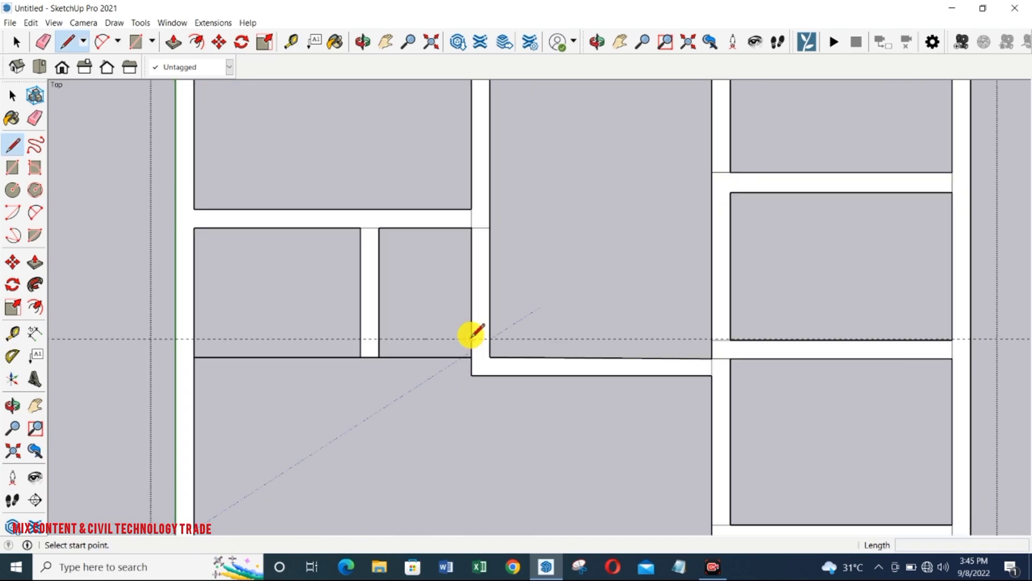
{"action": "left_click", "coordinate": [471, 338]}
{"action": "left_click", "coordinate": [379, 339]}
Erase the leftover lines at the wall junctions throughout the plan.
{"action": "key", "text": "e"}
{"action": "scroll", "coordinate": [477, 344], "scroll_direction": "up", "scroll_amount": 1}
{"action": "scroll", "coordinate": [458, 225], "scroll_direction": "down", "scroll_amount": 1}
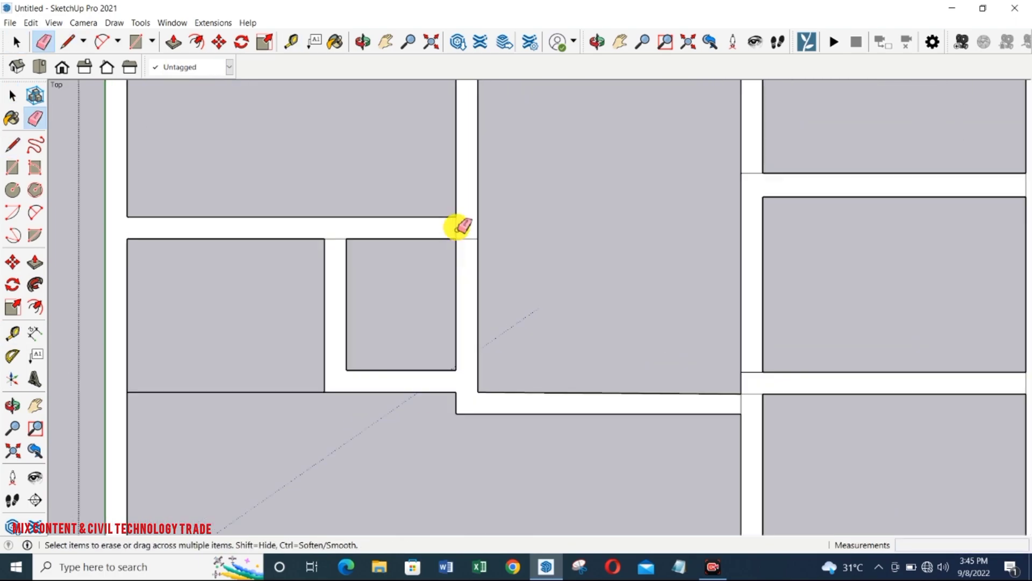
{"action": "scroll", "coordinate": [648, 360], "scroll_direction": "down", "scroll_amount": 2}
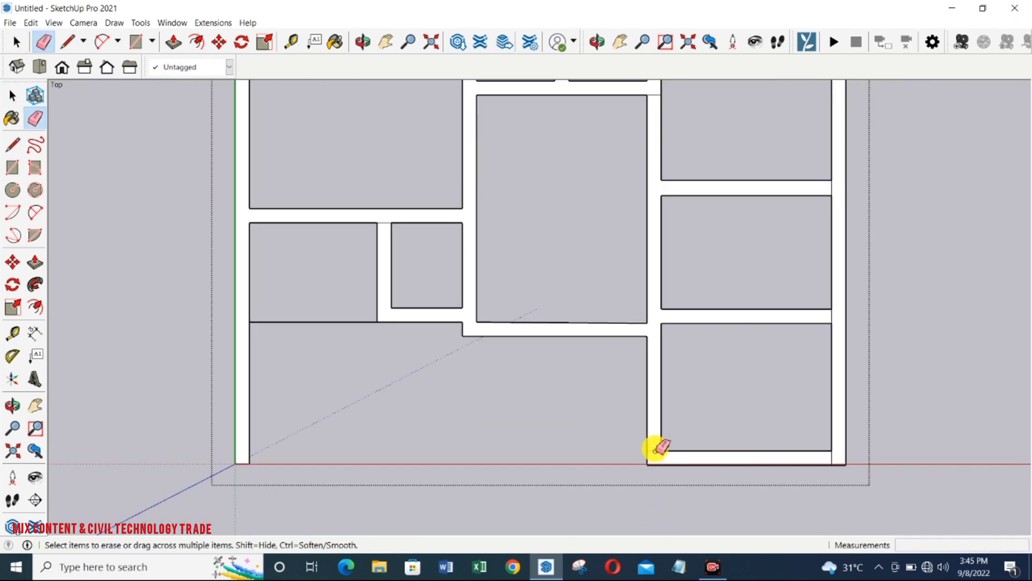
{"action": "scroll", "coordinate": [786, 444], "scroll_direction": "down", "scroll_amount": 2}
{"action": "scroll", "coordinate": [669, 160], "scroll_direction": "up", "scroll_amount": 2}
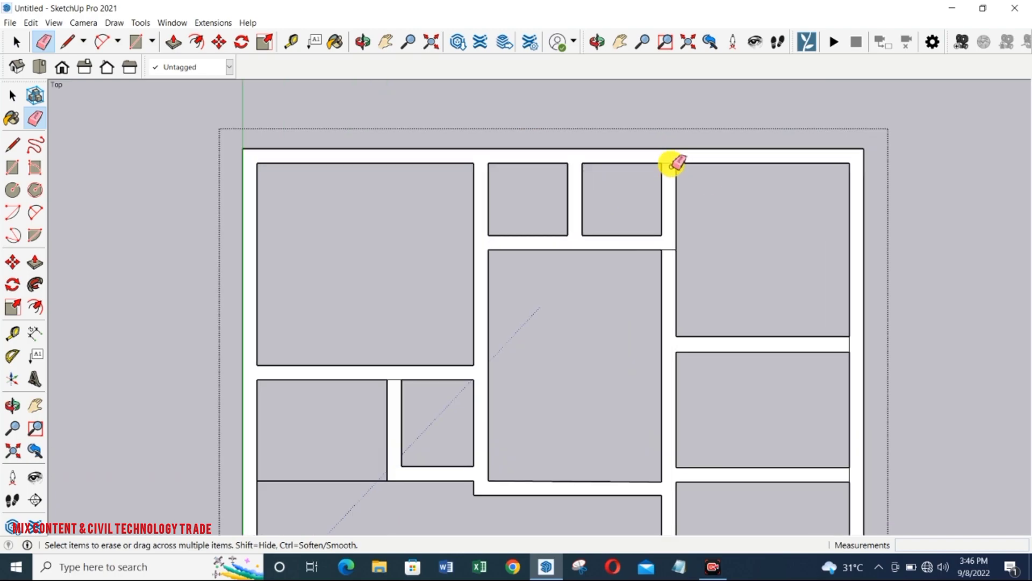
{"action": "scroll", "coordinate": [767, 376], "scroll_direction": "down", "scroll_amount": 4}
{"action": "scroll", "coordinate": [480, 331], "scroll_direction": "up", "scroll_amount": 1}
Close the outer left wall at the lower-left room's bottom edge and erase the wall portion below it.
{"action": "key", "text": "l"}
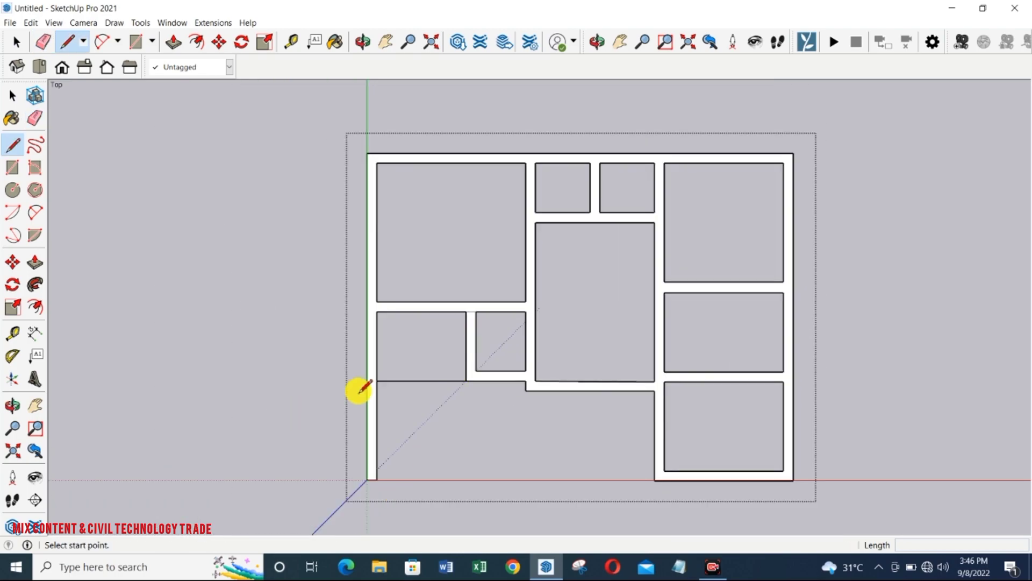
{"action": "scroll", "coordinate": [369, 376], "scroll_direction": "up", "scroll_amount": 1}
{"action": "key", "text": "e"}
{"action": "scroll", "coordinate": [484, 419], "scroll_direction": "down", "scroll_amount": 1}
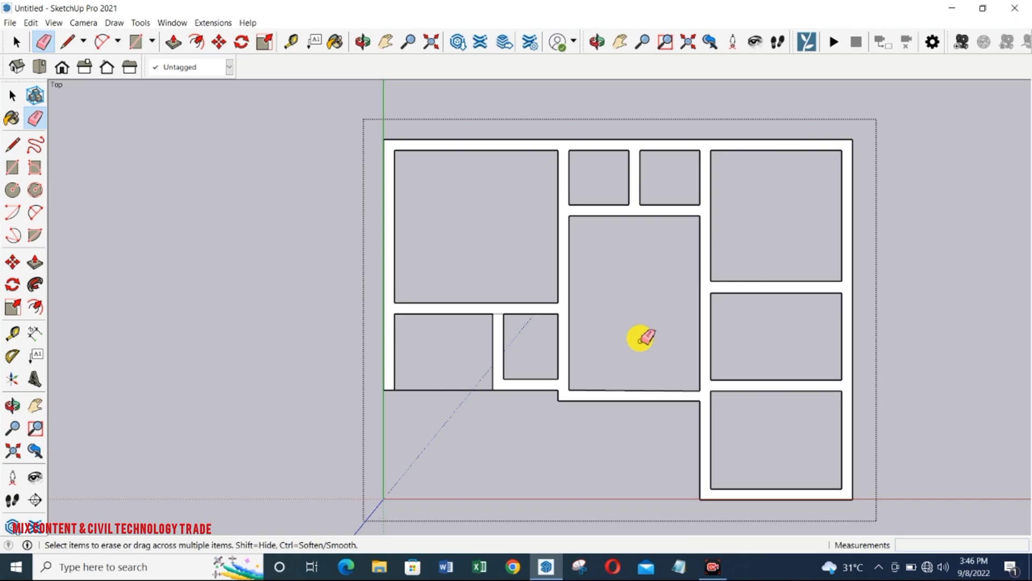
Place guides for the door openings in the left small upper room's lower wall and the right small upper room's right wall.
{"action": "scroll", "coordinate": [587, 194], "scroll_direction": "up", "scroll_amount": 1}
{"action": "key", "text": "l"}
{"action": "scroll", "coordinate": [578, 205], "scroll_direction": "up", "scroll_amount": 1}
{"action": "key", "text": "t"}
{"action": "left_click", "coordinate": [558, 205]}
{"action": "left_click", "coordinate": [564, 197]}
{"action": "left_click", "coordinate": [564, 195]}
{"action": "left_click", "coordinate": [610, 195]}
{"action": "left_click", "coordinate": [772, 119]}
{"action": "left_click", "coordinate": [760, 171]}
Draw lines across the walls at the guides and erase the segments between them to open both small-room doorways.
{"action": "key", "text": "l"}
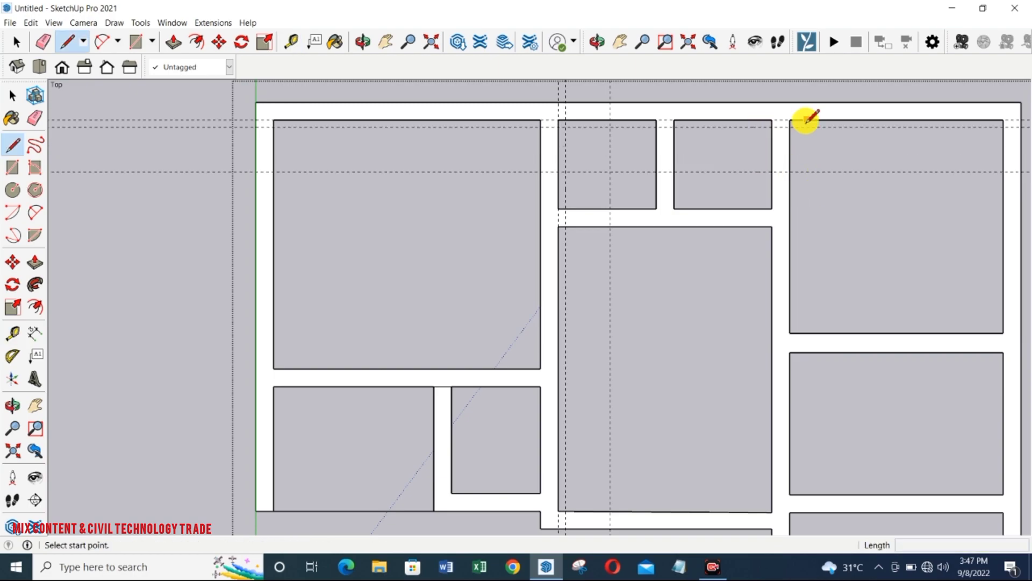
{"action": "scroll", "coordinate": [773, 121], "scroll_direction": "up", "scroll_amount": 1}
{"action": "left_click", "coordinate": [772, 119]}
{"action": "key", "text": "e"}
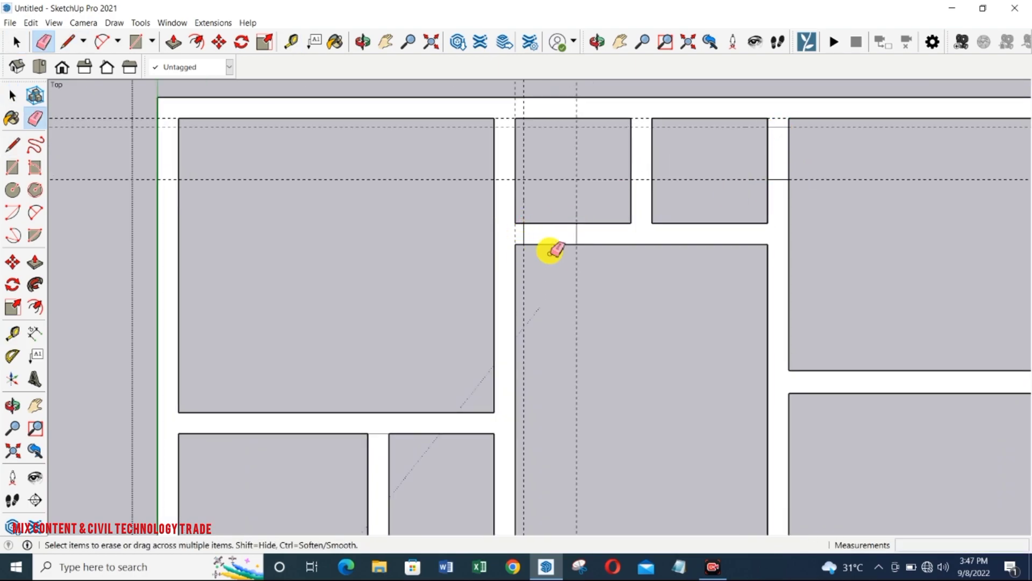
Draw a centre line across the outer upper wall at the midpoint of the right small room.
{"action": "key", "text": "t"}
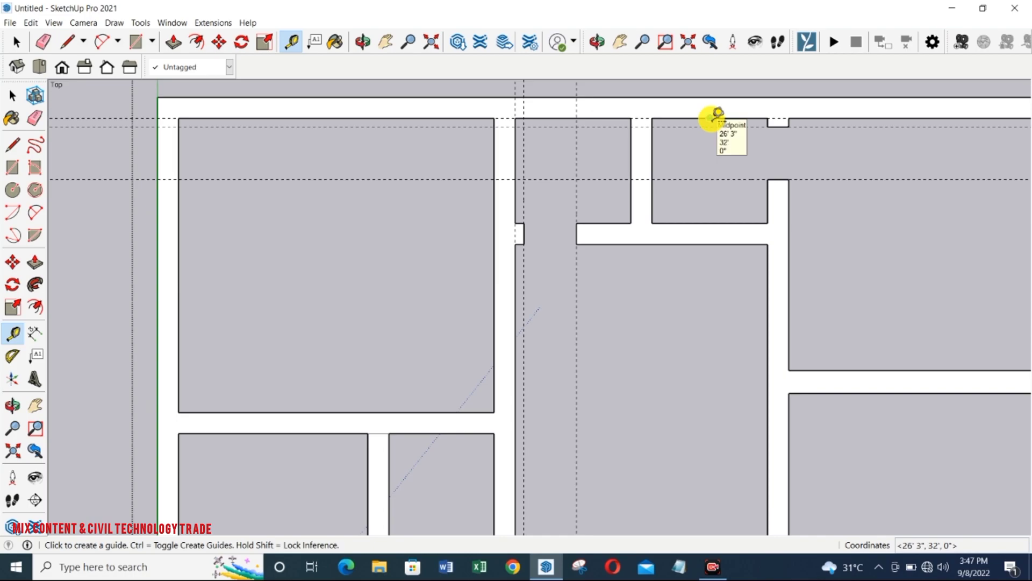
{"action": "key", "text": "space"}
{"action": "key", "text": "l"}
{"action": "left_click", "coordinate": [710, 118]}
{"action": "left_click", "coordinate": [709, 98]}
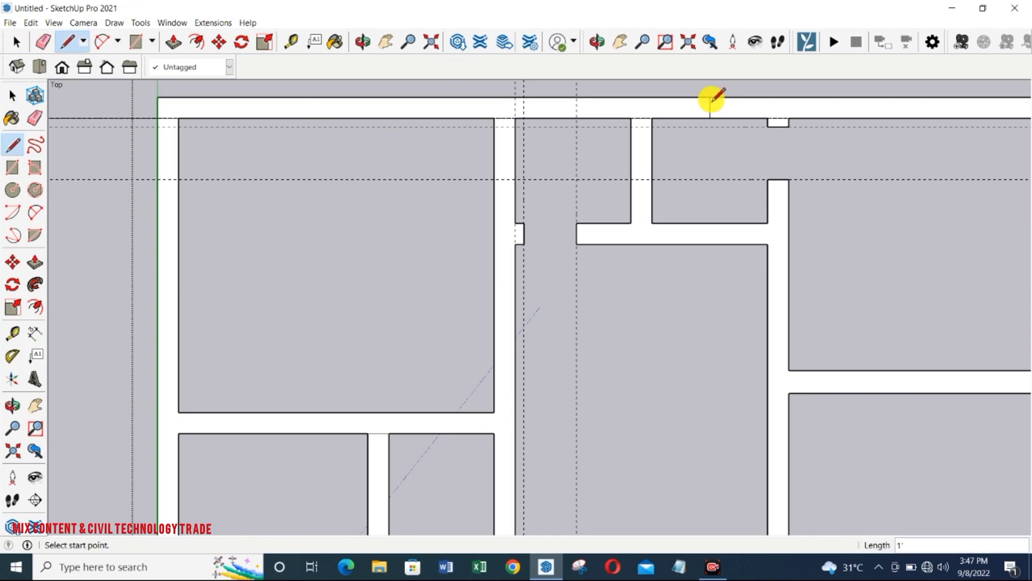
Place guides 9" to each side of the centre line for the right small room's window.
{"action": "key", "text": "t"}
{"action": "left_click", "coordinate": [709, 106]}
{"action": "type", "text": "9"}
{"action": "key", "text": "Return"}
{"action": "left_click", "coordinate": [709, 108]}
{"action": "type", "text": "9"}
{"action": "key", "text": "space"}
Erase the window's centre line and place guides 4" inside each face of the upper wall.
{"action": "scroll", "coordinate": [704, 107], "scroll_direction": "up", "scroll_amount": 2}
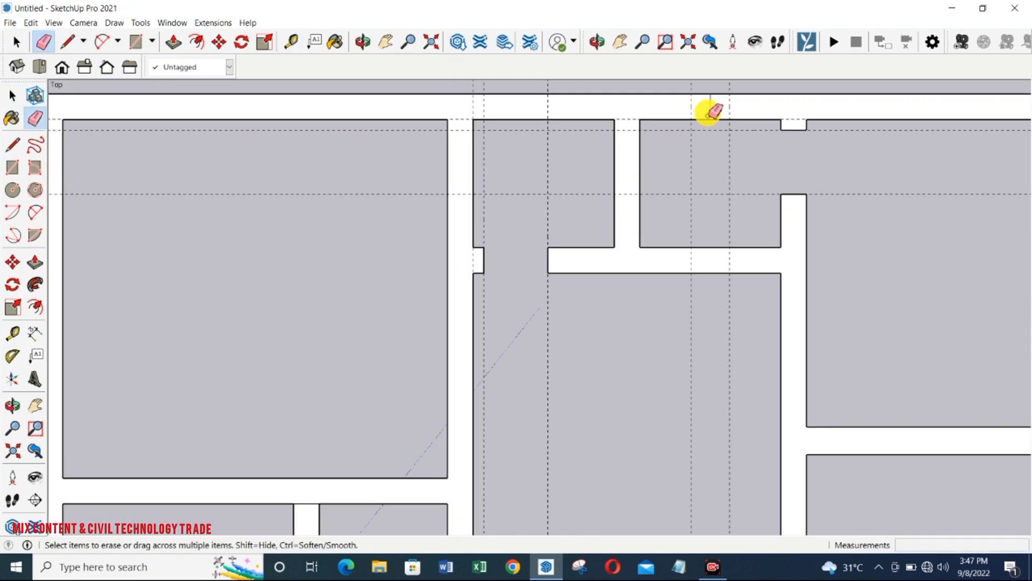
{"action": "key", "text": "l"}
{"action": "key", "text": "t"}
{"action": "left_click", "coordinate": [710, 93]}
{"action": "left_click", "coordinate": [710, 119]}
{"action": "type", "text": "4"}
{"action": "key", "text": "Return"}
Draw the right small room's window outline and pane lines along the guides and delete the faces within it.
{"action": "scroll", "coordinate": [714, 109], "scroll_direction": "up", "scroll_amount": 2}
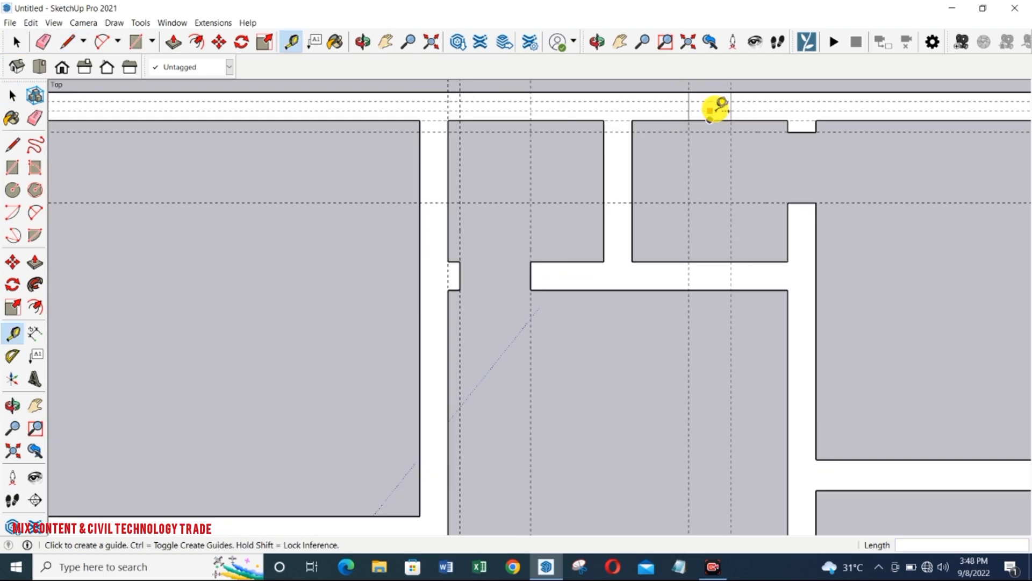
{"action": "key", "text": "l"}
{"action": "left_click", "coordinate": [732, 101]}
{"action": "left_click", "coordinate": [732, 110]}
{"action": "key", "text": "space"}
{"action": "left_click", "coordinate": [705, 103]}
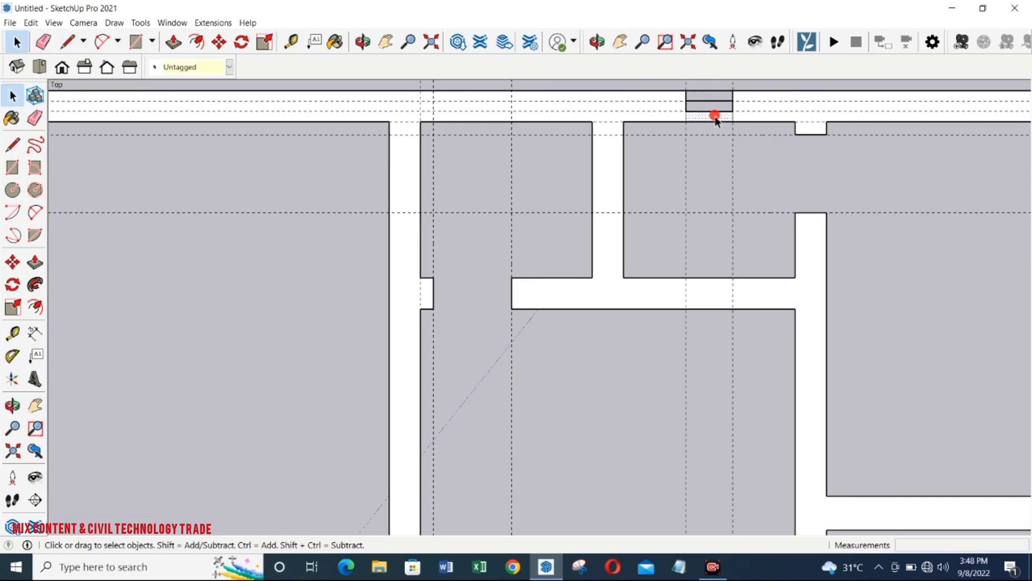
Erase the vertical guides around the finished window and the doorway.
{"action": "scroll", "coordinate": [573, 101], "scroll_direction": "down", "scroll_amount": 2}
{"action": "scroll", "coordinate": [581, 140], "scroll_direction": "up", "scroll_amount": 1}
{"action": "key", "text": "e"}
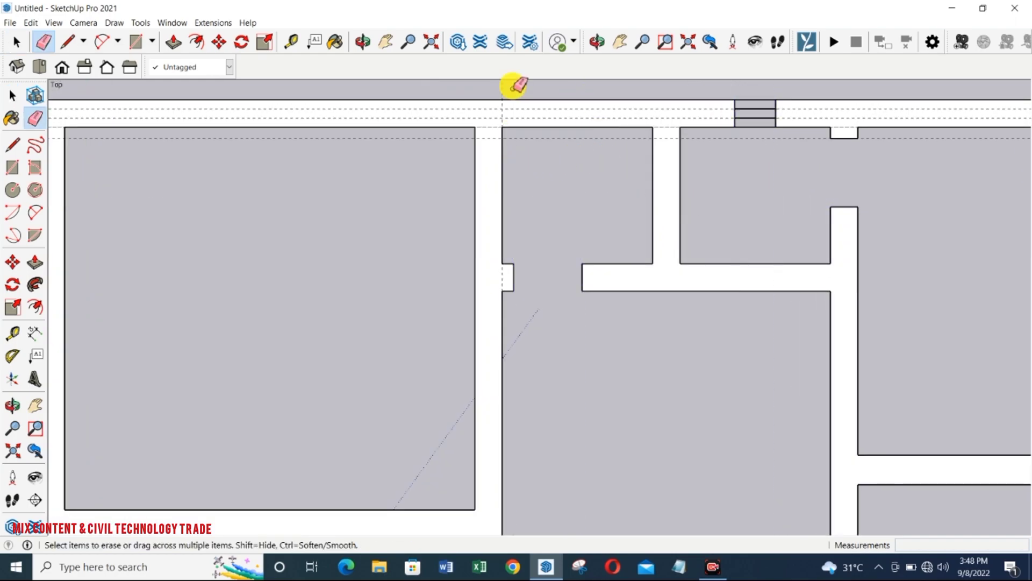
Draw a centre line across the upper wall of the left small room and place guides on both sides for a 1'6" window.
{"action": "scroll", "coordinate": [559, 131], "scroll_direction": "up", "scroll_amount": 1}
{"action": "key", "text": "l"}
{"action": "key", "text": "space"}
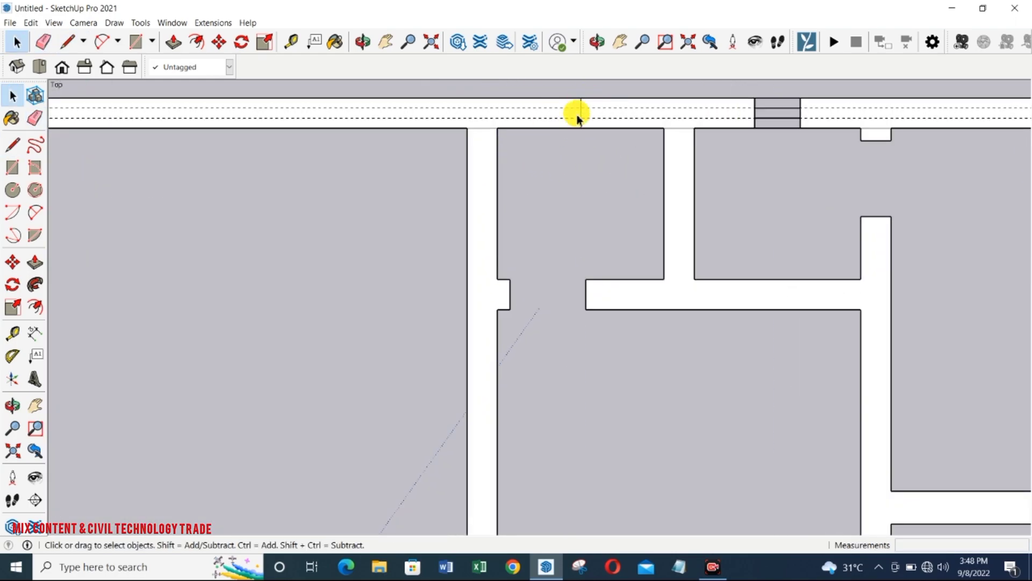
{"action": "key", "text": "t"}
{"action": "left_click", "coordinate": [580, 107]}
{"action": "left_click", "coordinate": [603, 110]}
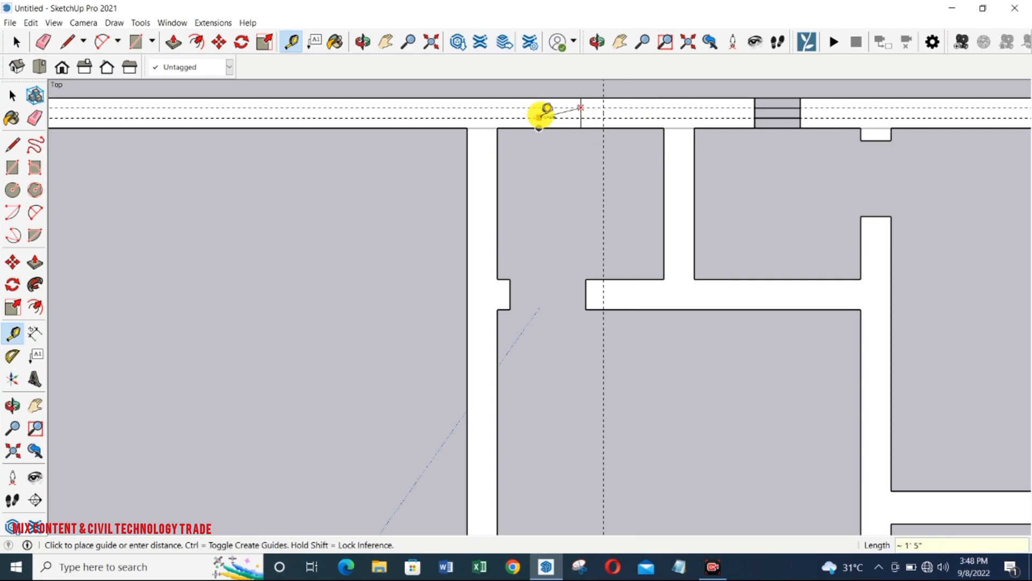
{"action": "scroll", "coordinate": [581, 111], "scroll_direction": "up", "scroll_amount": 1}
{"action": "left_click", "coordinate": [581, 112]}
{"action": "left_click", "coordinate": [550, 111]}
Draw the left small room's 1'6" window lines, erase its centre line and delete the faces inside the window.
{"action": "key", "text": "l"}
{"action": "left_click", "coordinate": [611, 134]}
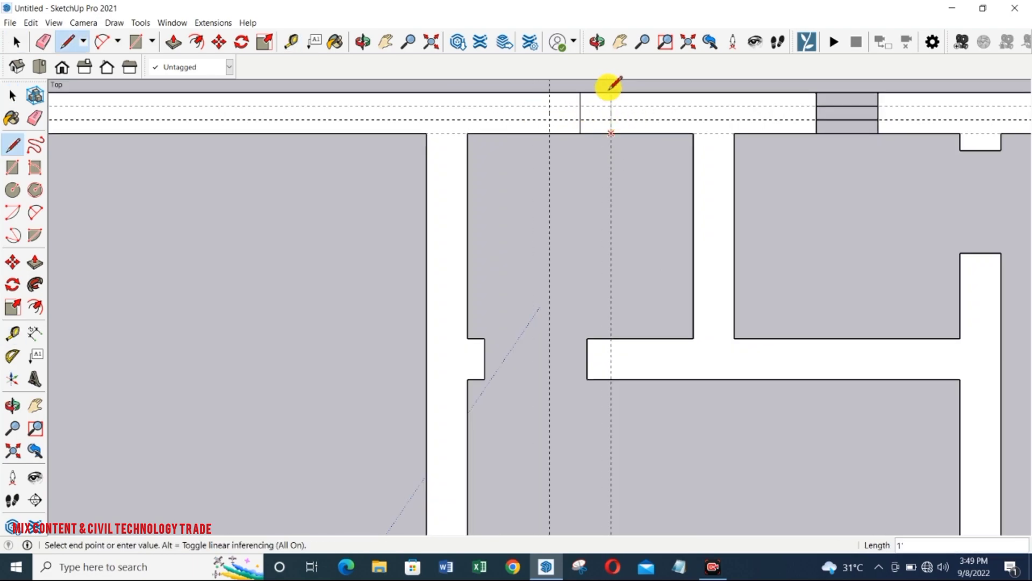
{"action": "key", "text": "space"}
{"action": "key", "text": "e"}
{"action": "left_click", "coordinate": [581, 112]}
{"action": "key", "text": "l"}
{"action": "left_click", "coordinate": [611, 106]}
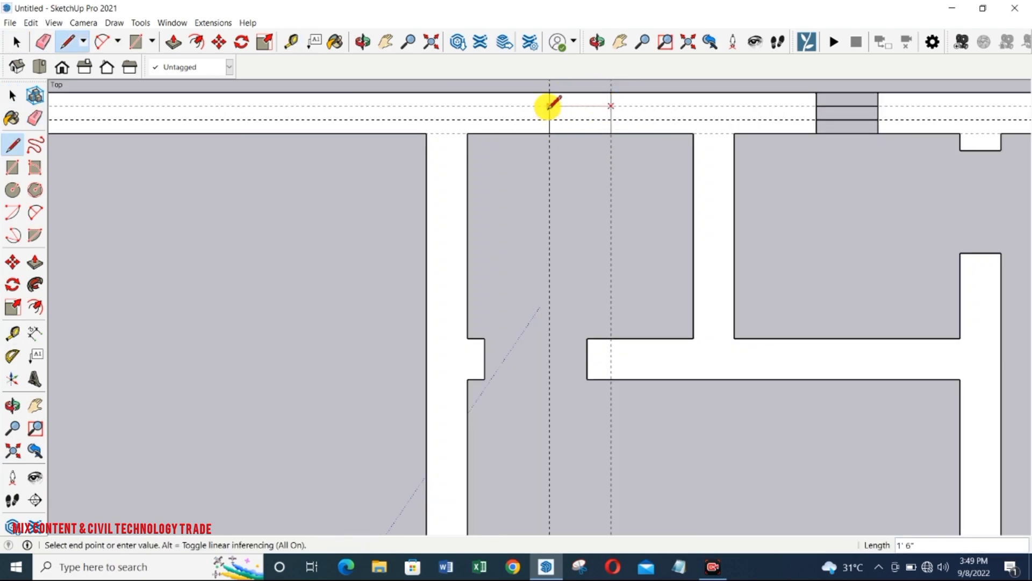
{"action": "key", "text": "space"}
{"action": "left_click", "coordinate": [586, 101]}
{"action": "scroll", "coordinate": [614, 141], "scroll_direction": "down", "scroll_amount": 5}
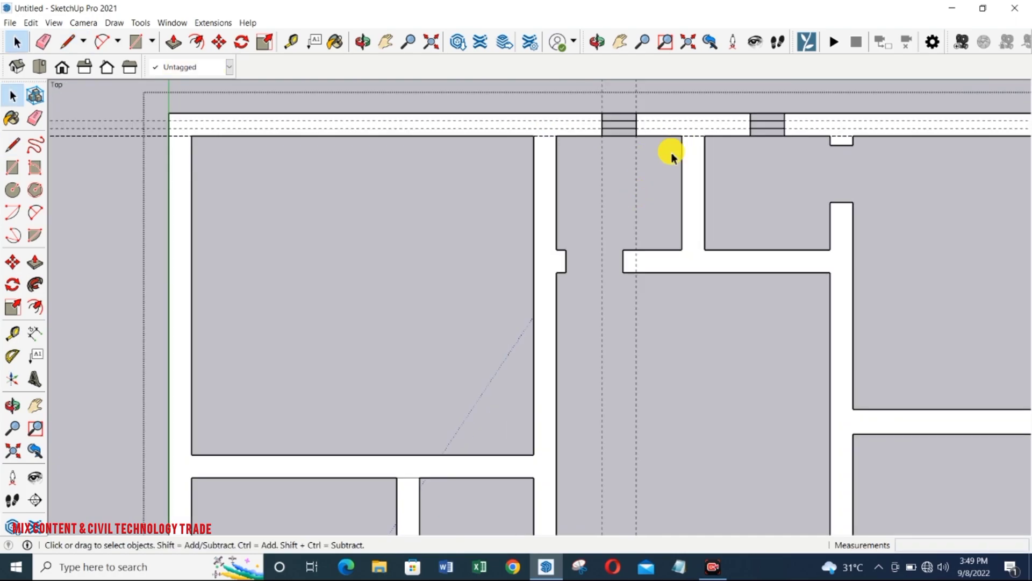
Erase the stray line above the lower-left partition and delete all guides.
{"action": "key", "text": "e"}
{"action": "left_click", "coordinate": [34, 24]}
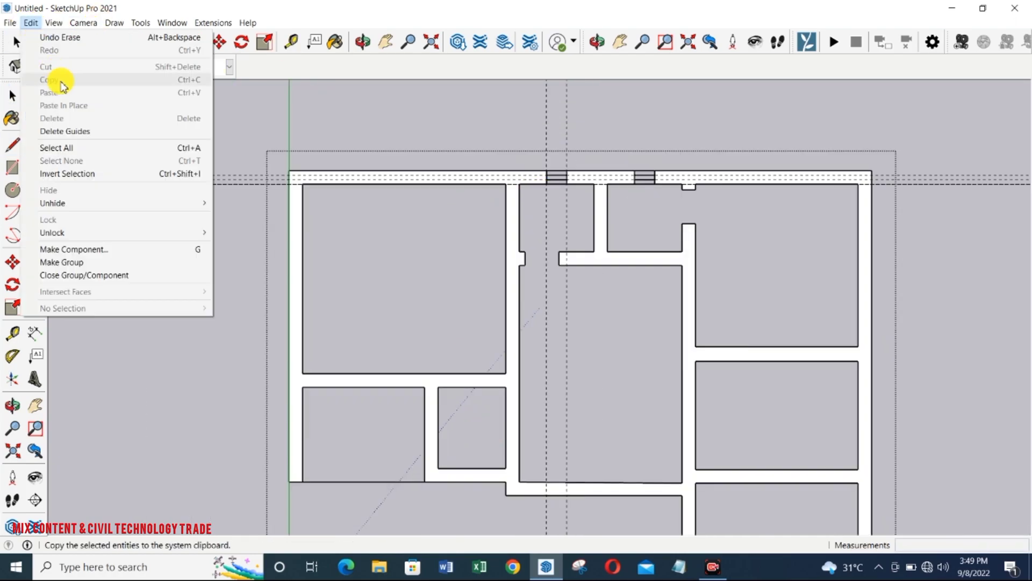
{"action": "left_click", "coordinate": [60, 131]}
Place guides for 3' door openings in the left walls of the upper-right and middle-right rooms.
{"action": "scroll", "coordinate": [408, 246], "scroll_direction": "down", "scroll_amount": 1}
{"action": "scroll", "coordinate": [675, 349], "scroll_direction": "up", "scroll_amount": 4}
{"action": "key", "text": "t"}
{"action": "left_click", "coordinate": [699, 335]}
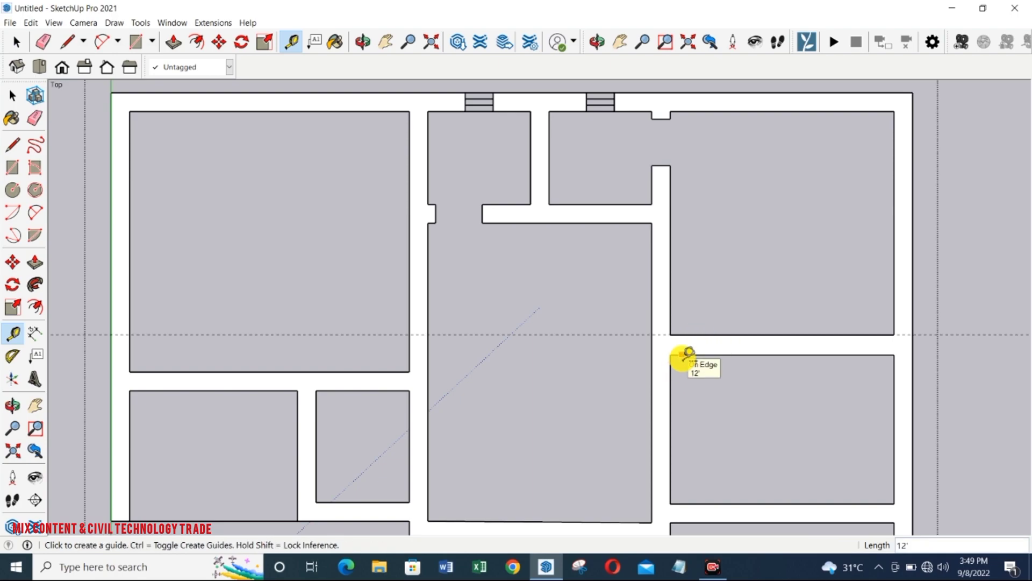
{"action": "left_click", "coordinate": [662, 498]}
{"action": "type", "text": "3'"}
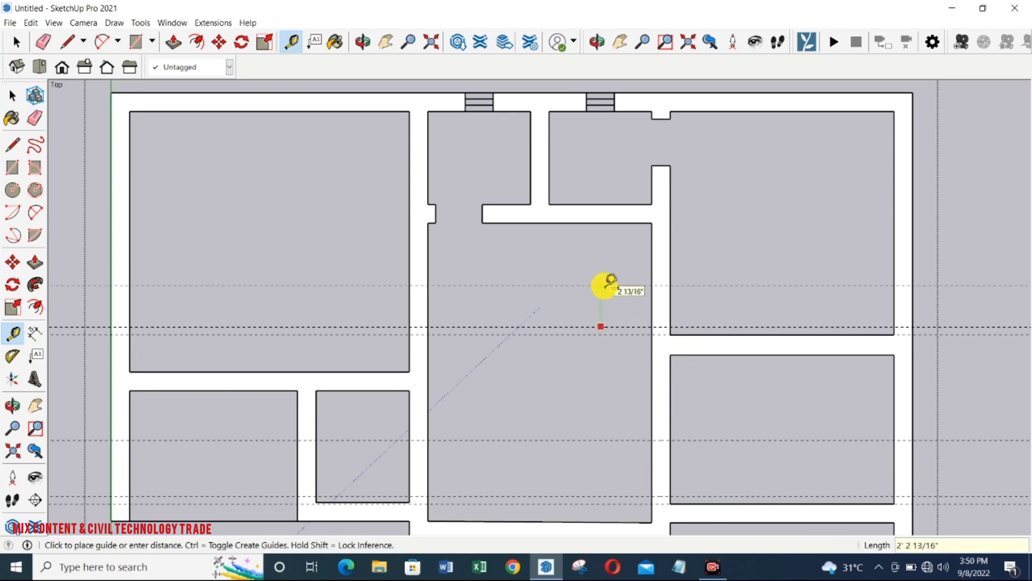
{"action": "left_click", "coordinate": [607, 272]}
Draw the jamb lines along the guides and erase the wall edges between them to open both right-hand rooms' doorways.
{"action": "key", "text": "l"}
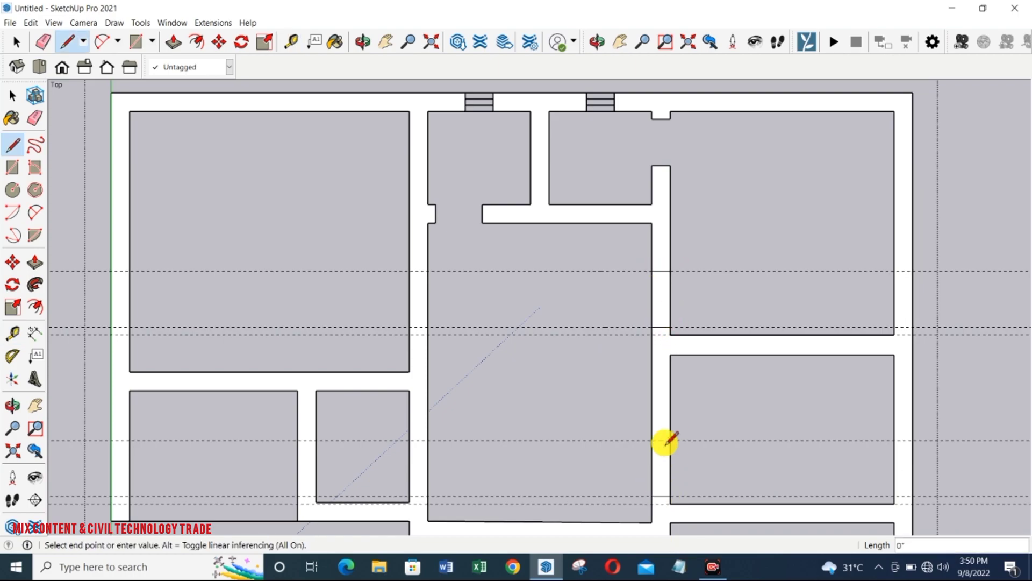
{"action": "left_click", "coordinate": [652, 440]}
{"action": "key", "text": "e"}
{"action": "left_click_drag", "start_coordinate": [681, 460], "coordinate": [647, 460]}
{"action": "left_click_drag", "start_coordinate": [688, 297], "coordinate": [648, 297]}
Delete all construction guides used for the right-hand doorways.
{"action": "scroll", "coordinate": [657, 254], "scroll_direction": "down", "scroll_amount": 1}
{"action": "left_click", "coordinate": [31, 23]}
{"action": "left_click", "coordinate": [64, 131]}
Draw a centre line across the upper-right room's outer wall, placing guides 3' to either side and 4" inside the wall faces.
{"action": "scroll", "coordinate": [922, 280], "scroll_direction": "up", "scroll_amount": 1}
{"action": "key", "text": "l"}
{"action": "left_click", "coordinate": [850, 222]}
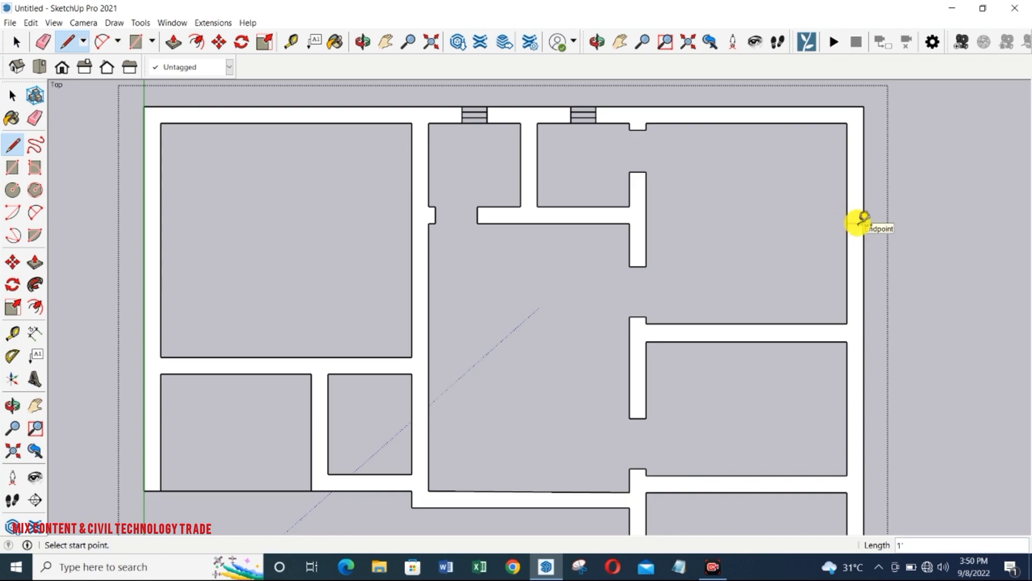
{"action": "key", "text": "t"}
{"action": "scroll", "coordinate": [858, 218], "scroll_direction": "up", "scroll_amount": 2}
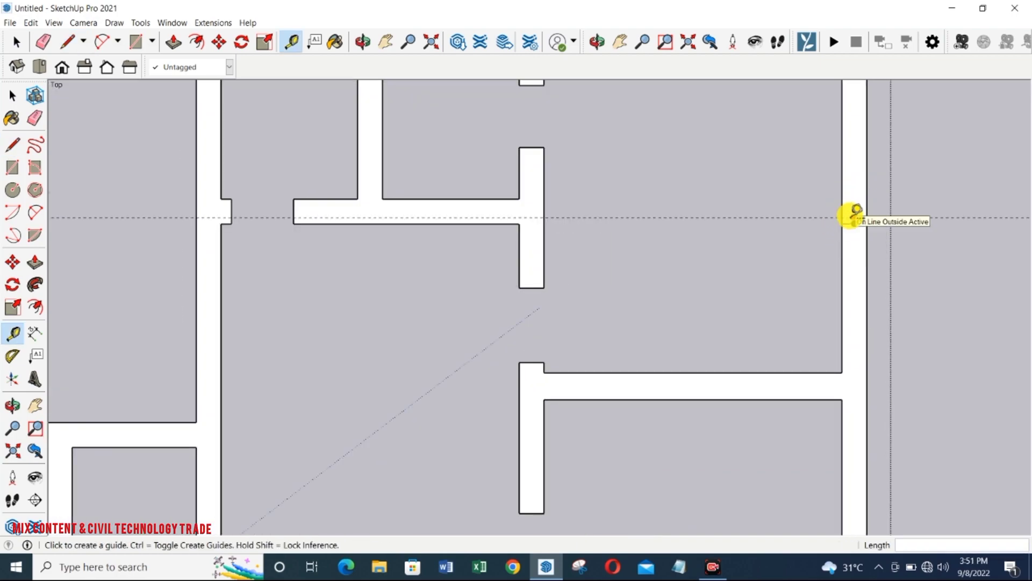
{"action": "left_click", "coordinate": [852, 218]}
{"action": "scroll", "coordinate": [872, 192], "scroll_direction": "up", "scroll_amount": 2}
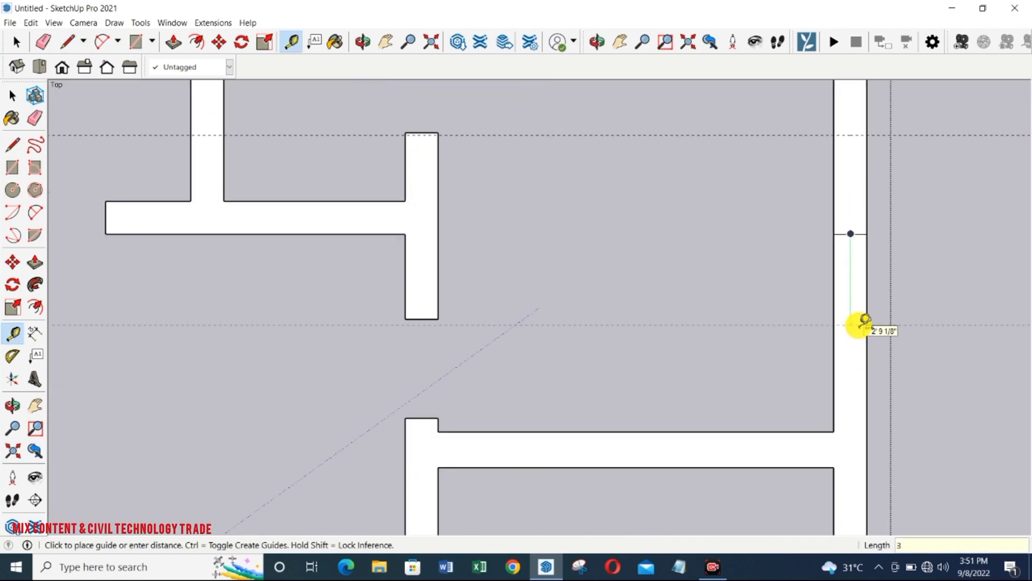
{"action": "type", "text": "4"}
{"action": "key", "text": "Return"}
Draw the window's two jamb lines along the 3' guides in the upper-right room's outer wall and erase the centre line.
{"action": "key", "text": "l"}
{"action": "left_click", "coordinate": [866, 332]}
{"action": "left_click", "coordinate": [833, 332]}
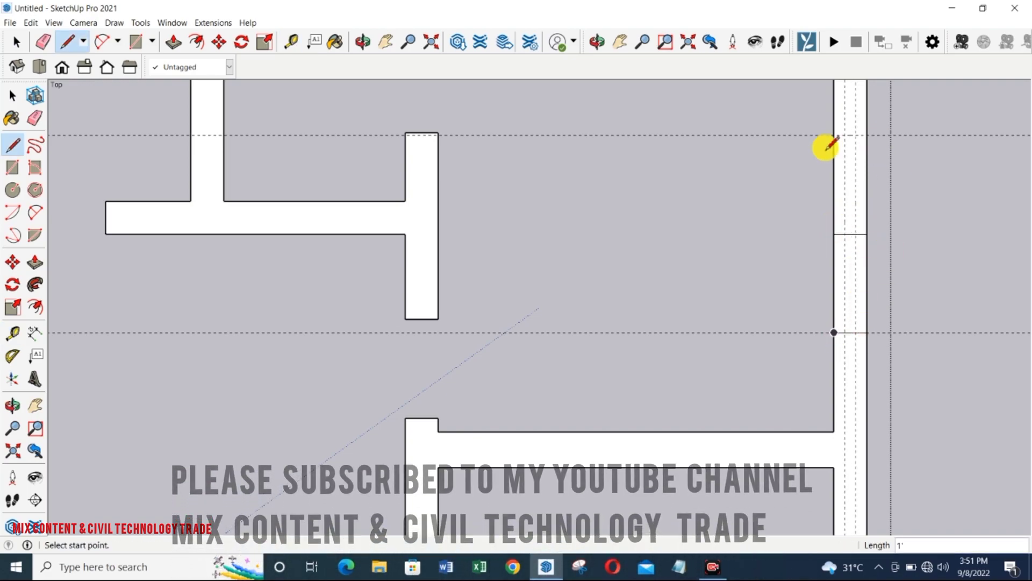
{"action": "left_click", "coordinate": [834, 134]}
{"action": "left_click", "coordinate": [867, 135]}
{"action": "key", "text": "e"}
{"action": "left_click", "coordinate": [865, 233]}
Draw two pane lines between the jambs of the upper-right room's window and delete the wall faces inside it.
{"action": "key", "text": "l"}
{"action": "left_click", "coordinate": [845, 135]}
{"action": "left_click", "coordinate": [845, 332]}
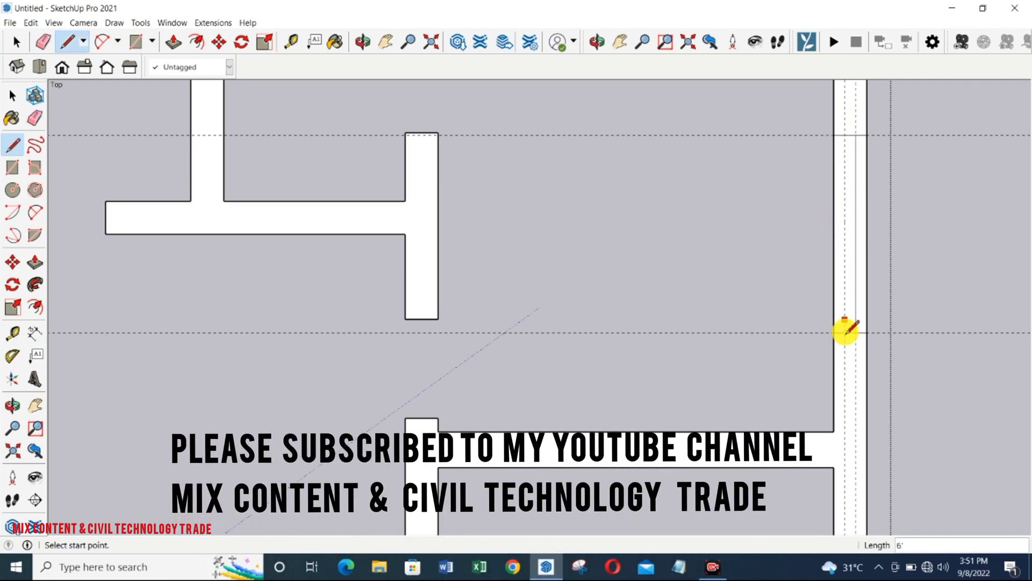
{"action": "key", "text": "space"}
{"action": "left_click", "coordinate": [852, 206]}
{"action": "scroll", "coordinate": [825, 362], "scroll_direction": "down", "scroll_amount": 3}
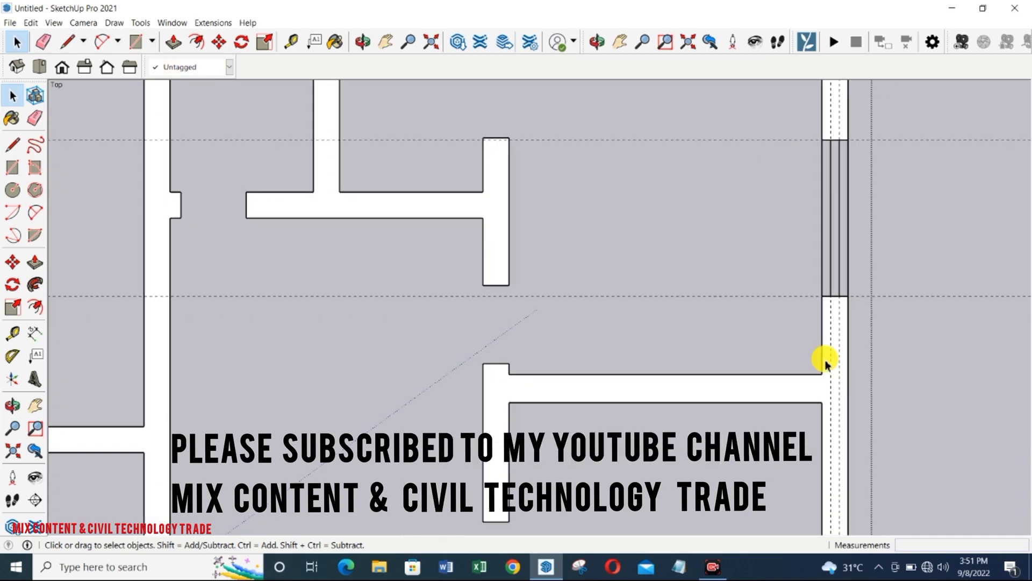
Mark the centre of the middle-right room's outer wall with a line and place window guides 3' to either side.
{"action": "key", "text": "l"}
{"action": "scroll", "coordinate": [788, 366], "scroll_direction": "up", "scroll_amount": 2}
{"action": "key", "text": "t"}
{"action": "scroll", "coordinate": [793, 366], "scroll_direction": "up", "scroll_amount": 4}
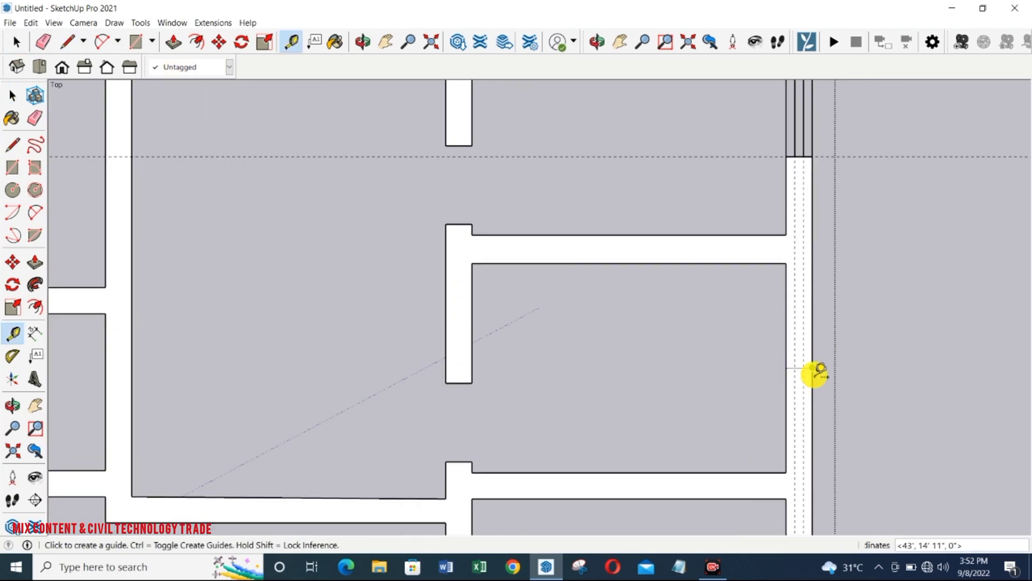
{"action": "type", "text": "3"}
{"action": "key", "text": "Return"}
Draw jamb lines along the guides in the middle-right room's outer wall and erase the centre line between them.
{"action": "key", "text": "l"}
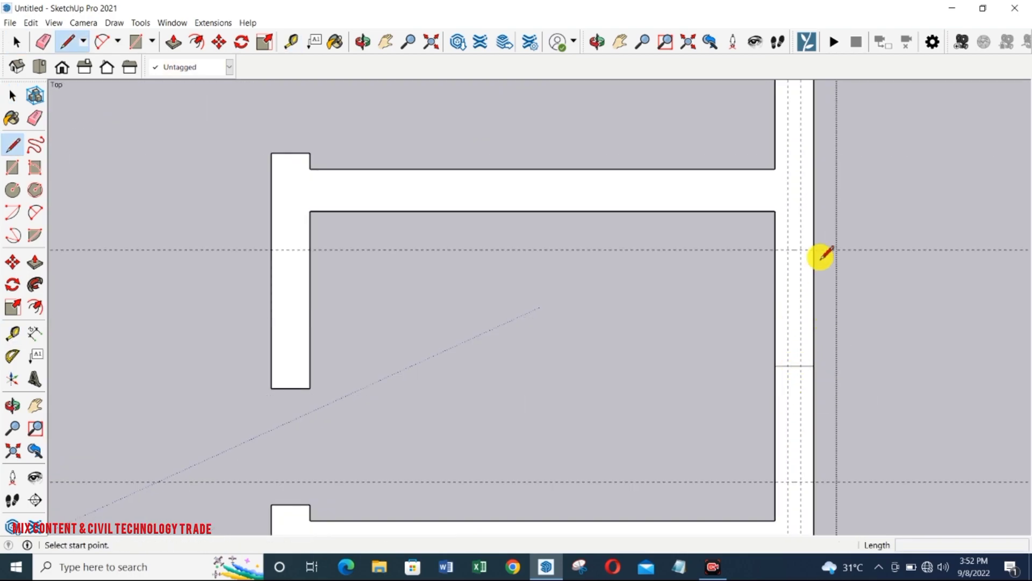
{"action": "left_click", "coordinate": [774, 251]}
{"action": "scroll", "coordinate": [782, 296], "scroll_direction": "down", "scroll_amount": 1}
{"action": "left_click", "coordinate": [811, 466]}
{"action": "left_click", "coordinate": [776, 466]}
{"action": "key", "text": "space"}
{"action": "key", "text": "e"}
{"action": "left_click", "coordinate": [795, 360]}
Add two pane lines to the middle-right room's window and delete the wall faces within it.
{"action": "key", "text": "l"}
{"action": "left_click", "coordinate": [799, 253]}
{"action": "left_click", "coordinate": [798, 466]}
{"action": "key", "text": "space"}
{"action": "left_click", "coordinate": [796, 392]}
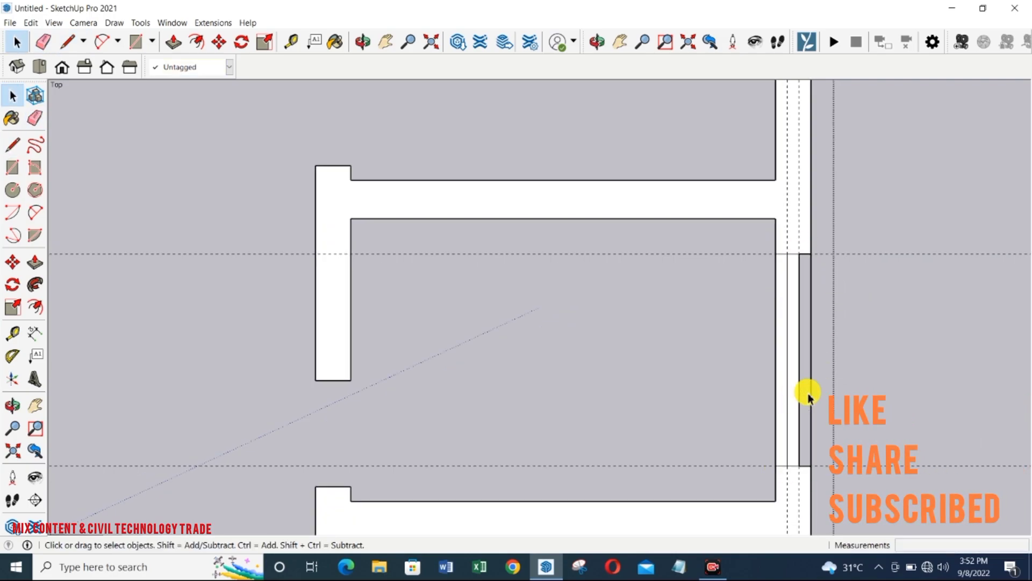
{"action": "key", "text": "Delete"}
{"action": "scroll", "coordinate": [786, 312], "scroll_direction": "down", "scroll_amount": 1}
{"action": "scroll", "coordinate": [641, 369], "scroll_direction": "down", "scroll_amount": 1}
Place guides for a door opening in the left wall of the lower-right room.
{"action": "key", "text": "t"}
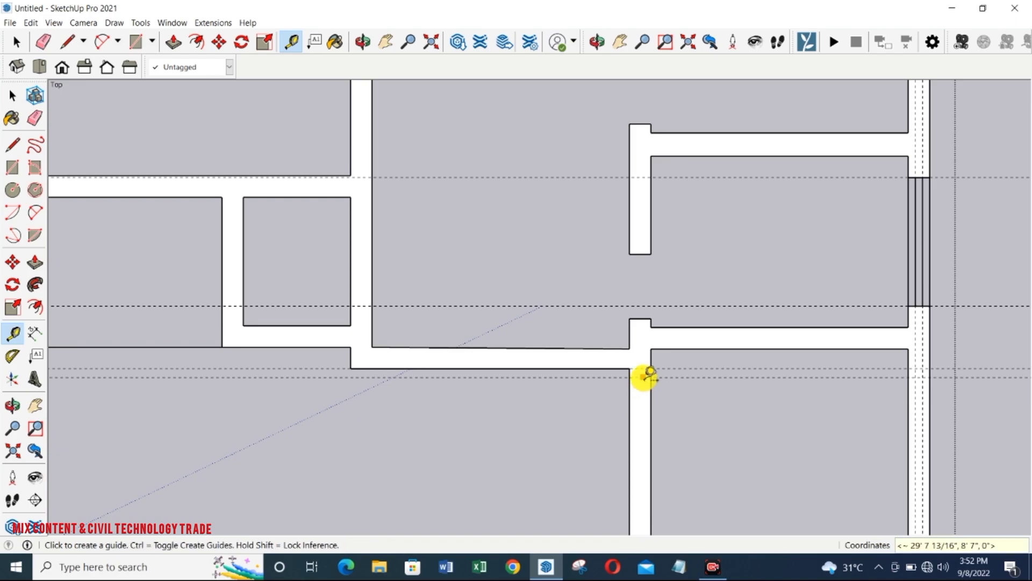
{"action": "scroll", "coordinate": [645, 374], "scroll_direction": "down", "scroll_amount": 1}
{"action": "scroll", "coordinate": [719, 479], "scroll_direction": "up", "scroll_amount": 2}
Place window guides 3' to either side of the centre of the lower-right room's bottom wall and erase the centre line.
{"action": "left_click", "coordinate": [719, 480]}
{"action": "scroll", "coordinate": [720, 481], "scroll_direction": "up", "scroll_amount": 1}
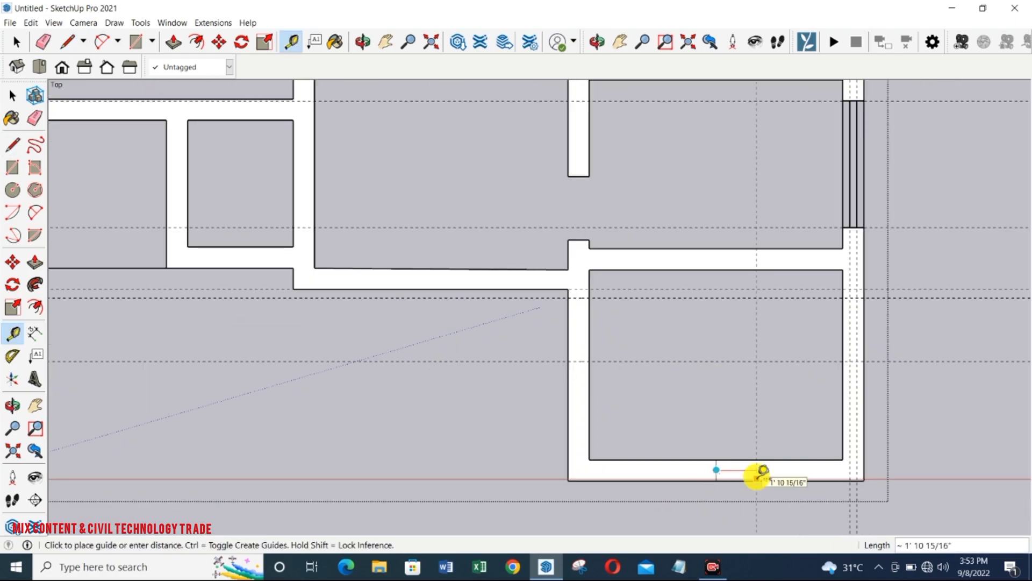
{"action": "left_click", "coordinate": [716, 472]}
{"action": "type", "text": "3'"}
{"action": "key", "text": "Return"}
{"action": "key", "text": "e"}
{"action": "left_click", "coordinate": [718, 469]}
Draw the 6' window in the lower-right room's bottom wall with jambs and two pane lines, deleting the wall faces inside it.
{"action": "scroll", "coordinate": [745, 488], "scroll_direction": "up", "scroll_amount": 2}
{"action": "key", "text": "t"}
{"action": "left_click", "coordinate": [745, 476]}
{"action": "key", "text": "l"}
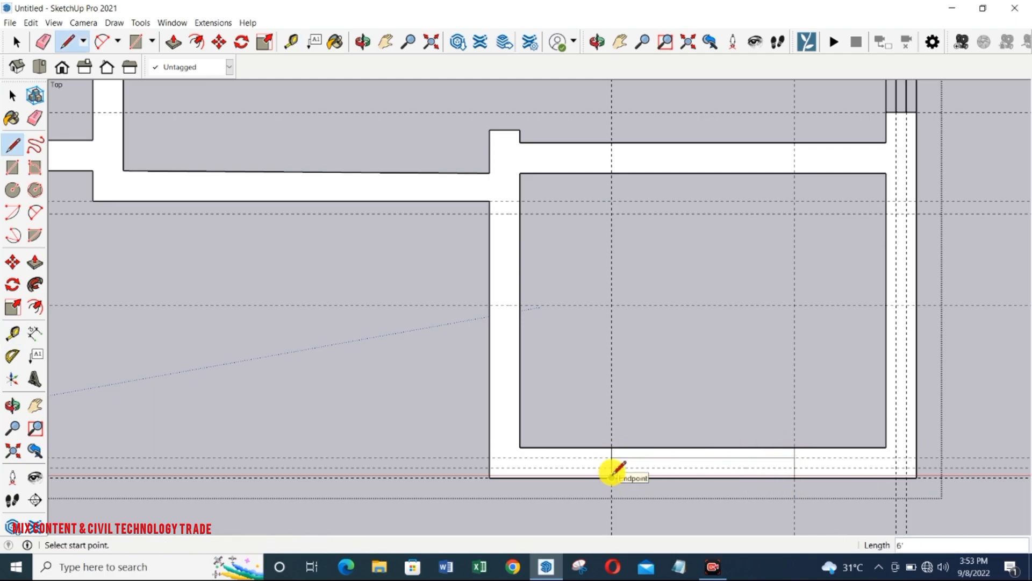
{"action": "key", "text": "space"}
{"action": "left_click", "coordinate": [757, 453]}
{"action": "key", "text": "Delete"}
Draw jamb lines along the door guides in the lower-right room's left wall and erase the wall edges between them.
{"action": "scroll", "coordinate": [553, 321], "scroll_direction": "up", "scroll_amount": 1}
{"action": "key", "text": "l"}
{"action": "left_click", "coordinate": [552, 320]}
{"action": "left_click", "coordinate": [517, 319]}
{"action": "key", "text": "space"}
{"action": "key", "text": "l"}
{"action": "left_click", "coordinate": [552, 223]}
{"action": "left_click", "coordinate": [520, 223]}
{"action": "key", "text": "e"}
{"action": "scroll", "coordinate": [505, 312], "scroll_direction": "up", "scroll_amount": 1}
{"action": "left_click", "coordinate": [524, 301]}
{"action": "left_click", "coordinate": [563, 265]}
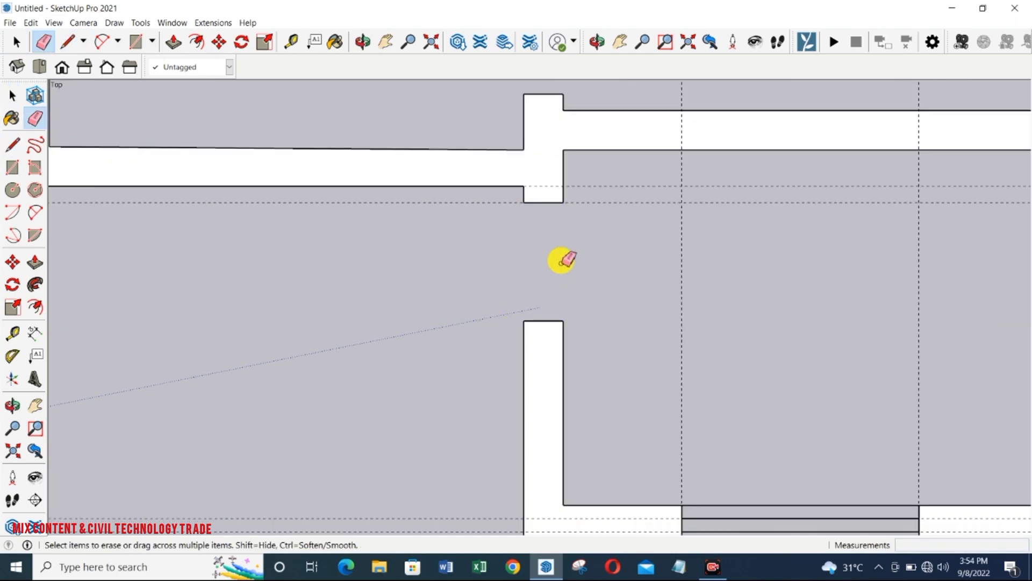
Delete all construction guides from the plan.
{"action": "scroll", "coordinate": [563, 275], "scroll_direction": "down", "scroll_amount": 3}
{"action": "scroll", "coordinate": [582, 297], "scroll_direction": "down", "scroll_amount": 1}
{"action": "left_click", "coordinate": [30, 23]}
{"action": "left_click", "coordinate": [64, 132]}
{"action": "scroll", "coordinate": [715, 285], "scroll_direction": "down", "scroll_amount": 4}
{"action": "scroll", "coordinate": [592, 209], "scroll_direction": "up", "scroll_amount": 5}
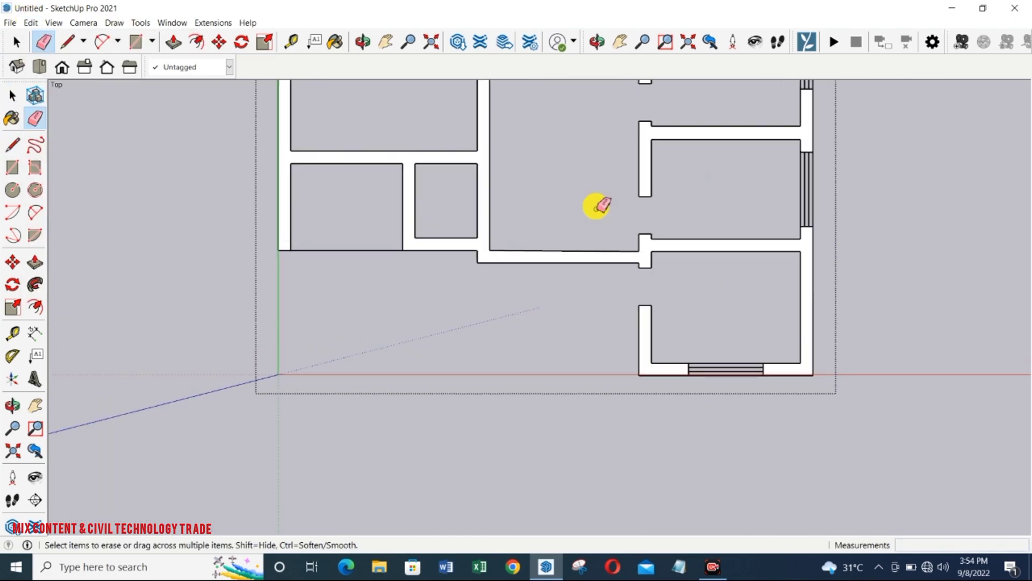
Place guides for a doorway and an adjacent 6' window along the central room's bottom wall.
{"action": "key", "text": "l"}
{"action": "key", "text": "space"}
{"action": "key", "text": "t"}
{"action": "scroll", "coordinate": [676, 269], "scroll_direction": "up", "scroll_amount": 2}
{"action": "left_click", "coordinate": [676, 259]}
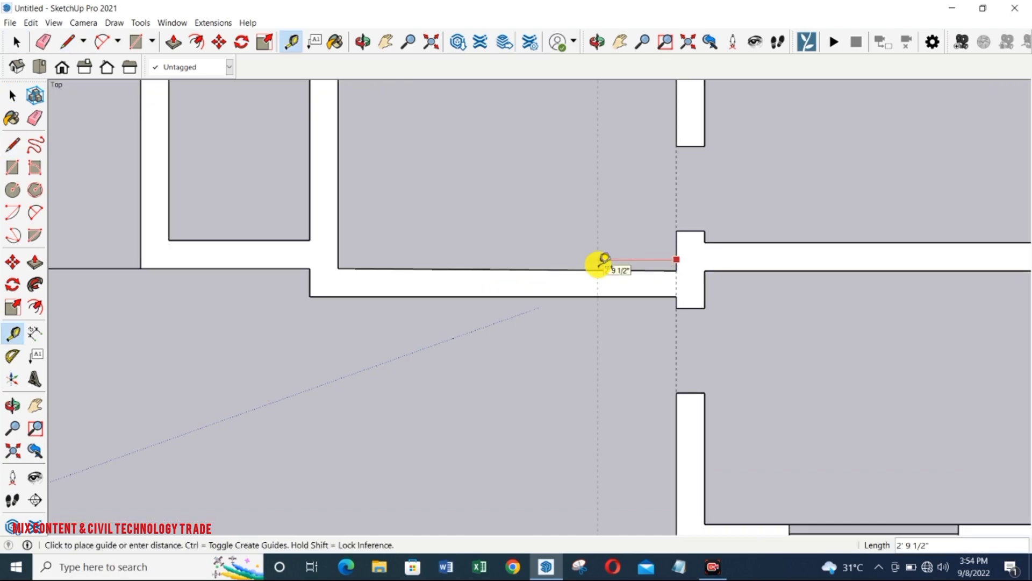
{"action": "left_click", "coordinate": [570, 246]}
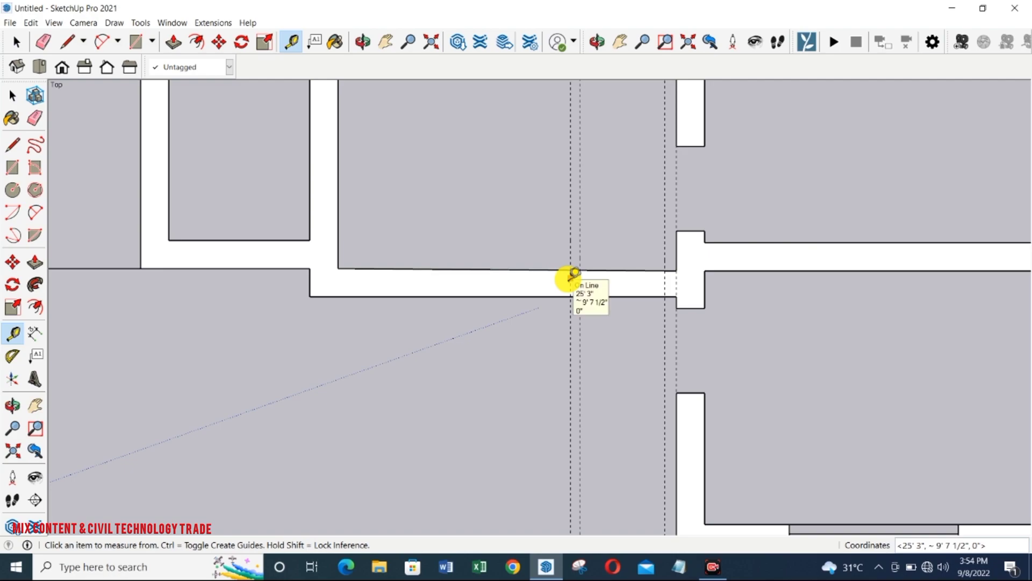
{"action": "left_click", "coordinate": [559, 246]}
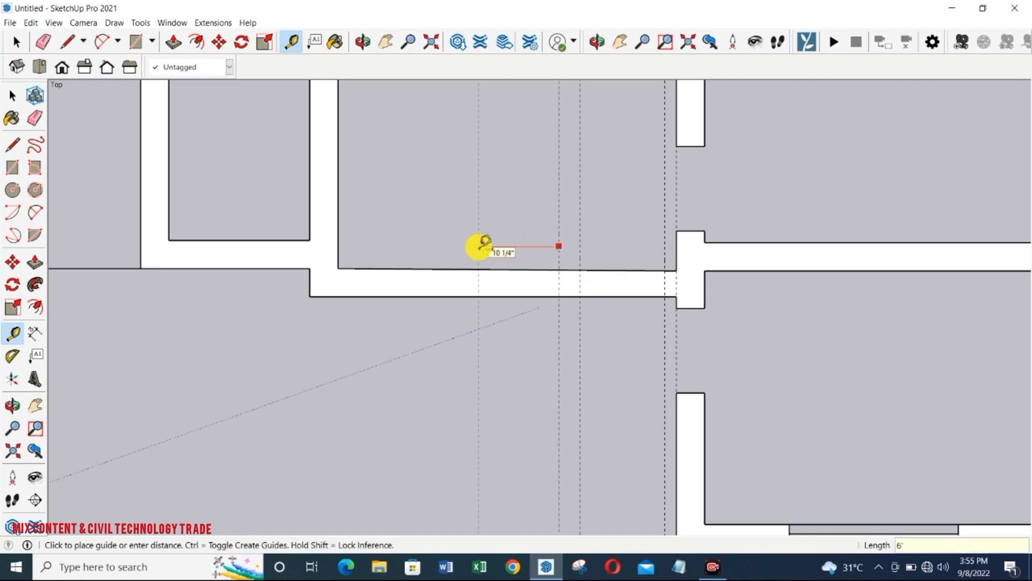
{"action": "left_click", "coordinate": [510, 270]}
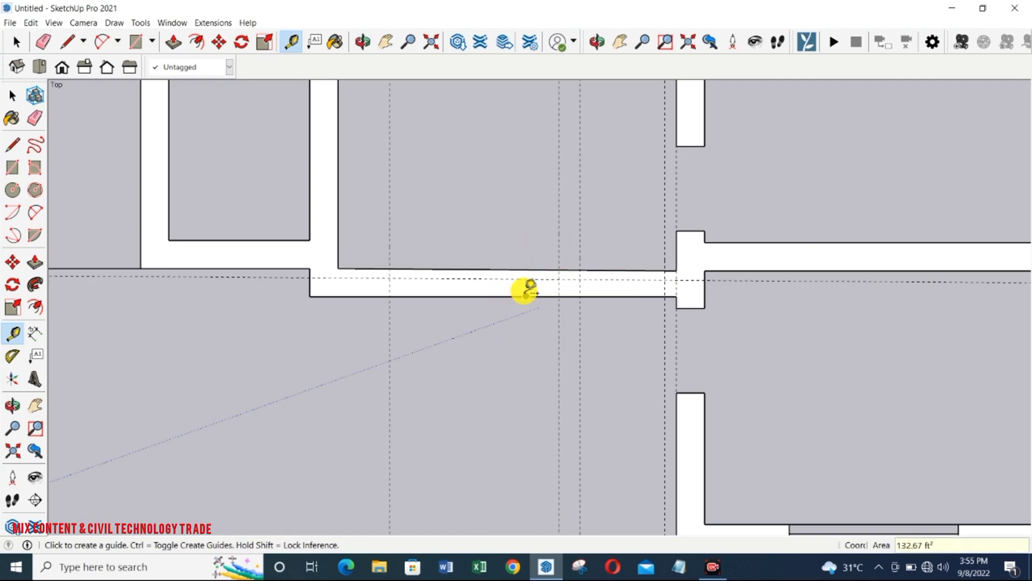
Draw both door jambs across the central room's bottom wall and erase the wall edges between them to open the doorway.
{"action": "scroll", "coordinate": [514, 295], "scroll_direction": "up", "scroll_amount": 1}
{"action": "key", "text": "l"}
{"action": "left_click", "coordinate": [596, 295]}
{"action": "left_click", "coordinate": [596, 262]}
{"action": "left_click", "coordinate": [700, 295]}
{"action": "left_click", "coordinate": [700, 263]}
{"action": "key", "text": "e"}
{"action": "left_click_drag", "start_coordinate": [684, 248], "coordinate": [649, 312]}
{"action": "scroll", "coordinate": [499, 275], "scroll_direction": "up", "scroll_amount": 1}
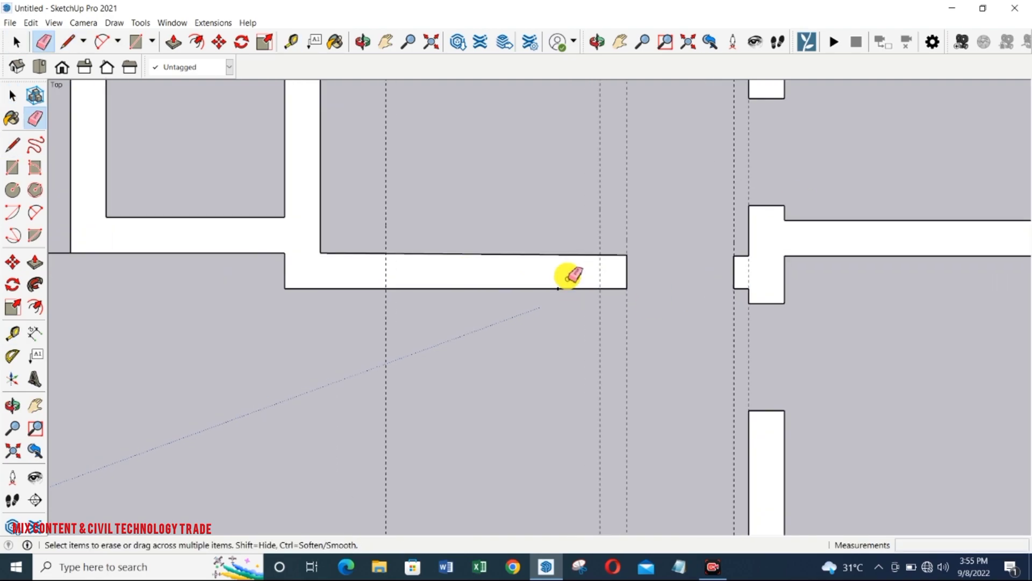
Place pane guides 4" inside both faces of the central room's bottom wall.
{"action": "key", "text": "t"}
{"action": "left_click", "coordinate": [511, 254]}
{"action": "left_click", "coordinate": [509, 266]}
{"action": "left_click", "coordinate": [505, 288]}
{"action": "type", "text": "4"}
{"action": "key", "text": "Return"}
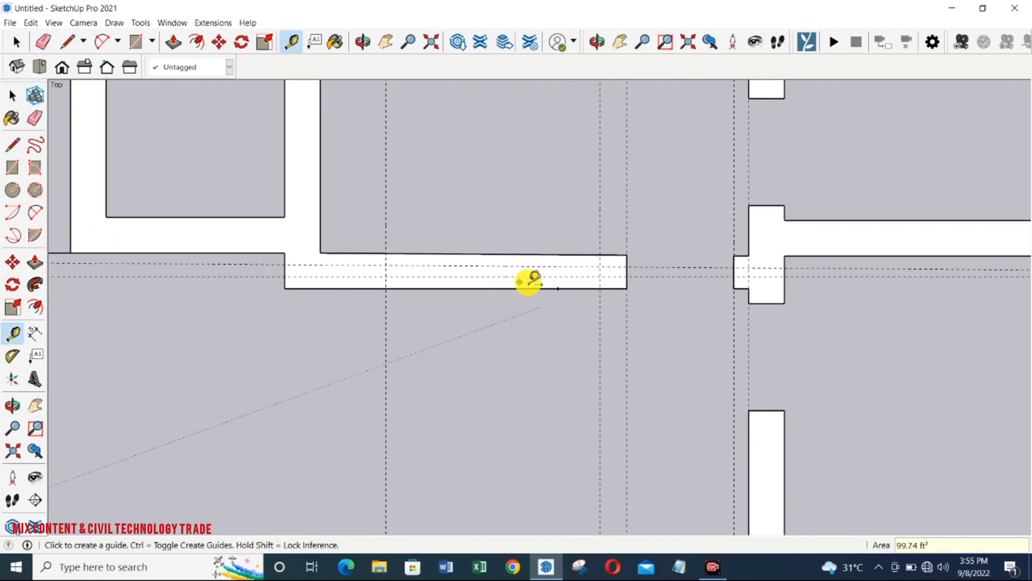
Draw two pane lines along the inner guides between the window guides in the central room's bottom wall.
{"action": "key", "text": "l"}
{"action": "left_click", "coordinate": [600, 266]}
{"action": "left_click", "coordinate": [385, 277]}
{"action": "left_click", "coordinate": [600, 277]}
{"action": "key", "text": "space"}
{"action": "left_click", "coordinate": [557, 262]}
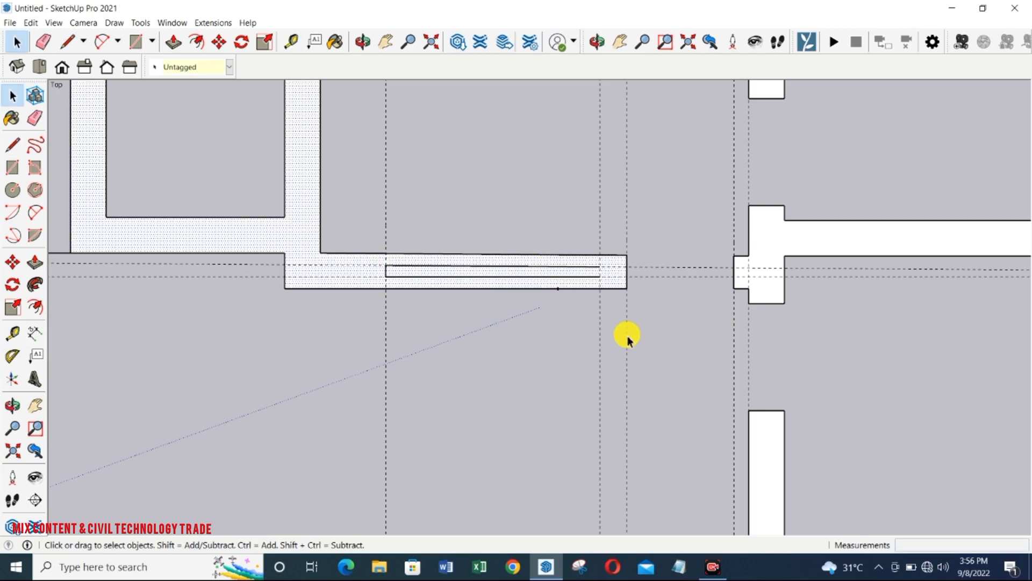
Try to close the right end of the central room's window with a jamb line across the wall.
{"action": "key", "text": "l"}
{"action": "left_click", "coordinate": [600, 288]}
{"action": "left_click", "coordinate": [600, 255]}
{"action": "left_click", "coordinate": [600, 255]}
{"action": "key", "text": "space"}
{"action": "triple_click", "coordinate": [531, 260]}
{"action": "scroll", "coordinate": [529, 262], "scroll_direction": "down", "scroll_amount": 3}
{"action": "double_click", "coordinate": [529, 263]}
{"action": "scroll", "coordinate": [526, 261], "scroll_direction": "up", "scroll_amount": 3}
{"action": "left_click", "coordinate": [524, 259]}
{"action": "key", "text": "ctrl+z"}
{"action": "key", "text": "ctrl+z"}
{"action": "scroll", "coordinate": [525, 242], "scroll_direction": "down", "scroll_amount": 3}
Draw jamb lines across the wall at both ends of the central room's window.
{"action": "scroll", "coordinate": [472, 250], "scroll_direction": "up", "scroll_amount": 1}
{"action": "scroll", "coordinate": [581, 261], "scroll_direction": "up", "scroll_amount": 2}
{"action": "left_click", "coordinate": [577, 245]}
{"action": "left_click", "coordinate": [578, 272]}
{"action": "key", "text": "space"}
{"action": "key", "text": "l"}
{"action": "left_click", "coordinate": [404, 244]}
{"action": "left_click", "coordinate": [403, 272]}
{"action": "key", "text": "space"}
{"action": "key", "text": "ctrl+a"}
{"action": "scroll", "coordinate": [471, 248], "scroll_direction": "down", "scroll_amount": 4}
{"action": "left_click", "coordinate": [647, 256]}
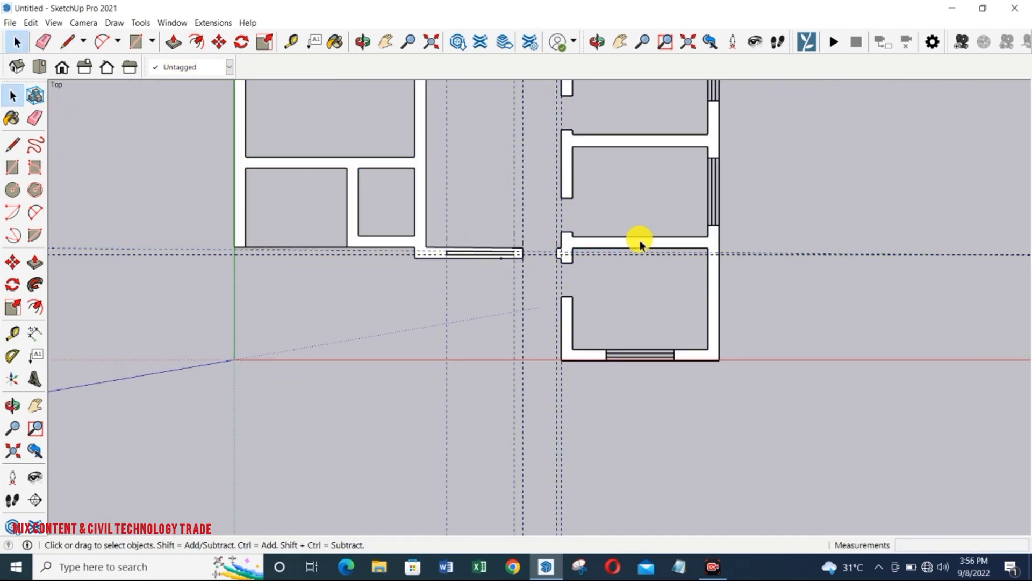
Redraw the right jamb of the central room's window and delete the wall faces between its pane lines.
{"action": "scroll", "coordinate": [507, 247], "scroll_direction": "up", "scroll_amount": 3}
{"action": "key", "text": "l"}
{"action": "left_click", "coordinate": [520, 245]}
{"action": "left_click", "coordinate": [520, 265]}
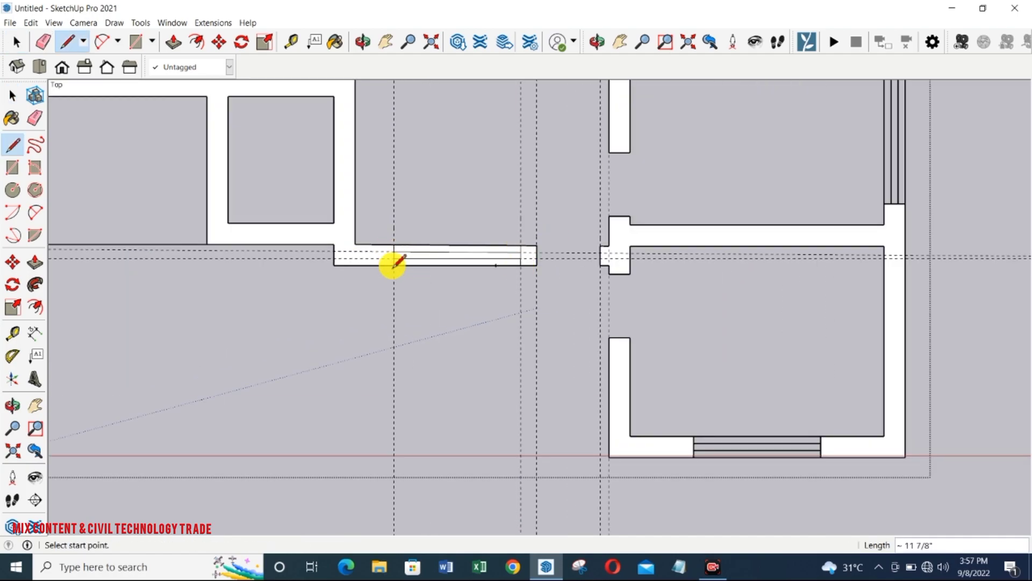
{"action": "key", "text": "space"}
{"action": "left_click", "coordinate": [438, 248]}
{"action": "key", "text": "Delete"}
{"action": "left_click", "coordinate": [451, 258]}
{"action": "key", "text": "Delete"}
{"action": "scroll", "coordinate": [454, 255], "scroll_direction": "up", "scroll_amount": 1}
{"action": "scroll", "coordinate": [471, 289], "scroll_direction": "down", "scroll_amount": 2}
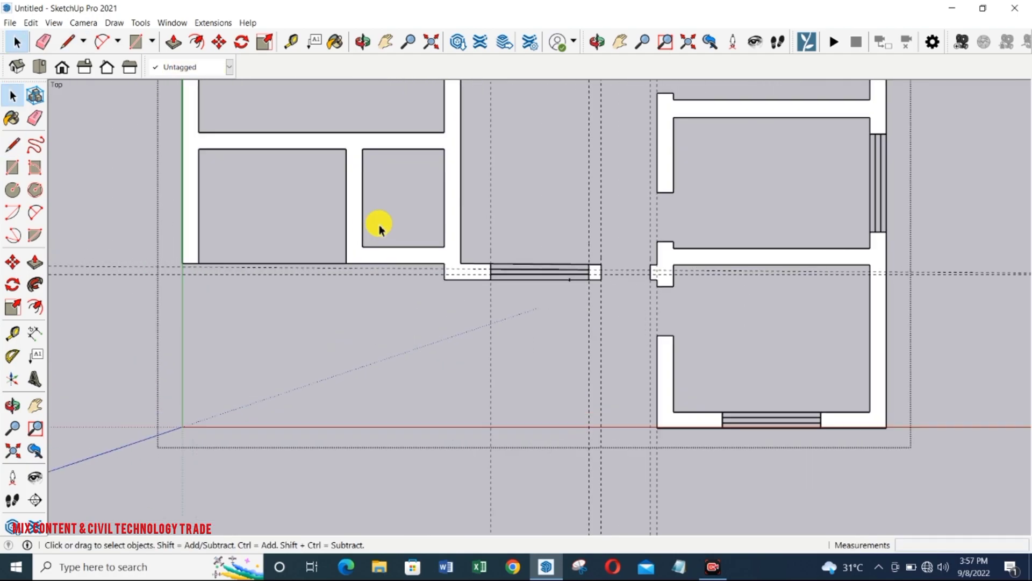
Draw a centre line across the bottom wall of the small lower-left inner room and set window guides beside it.
{"action": "scroll", "coordinate": [381, 232], "scroll_direction": "up", "scroll_amount": 2}
{"action": "key", "text": "l"}
{"action": "left_click", "coordinate": [412, 254]}
{"action": "left_click", "coordinate": [412, 277]}
{"action": "key", "text": "space"}
{"action": "scroll", "coordinate": [411, 264], "scroll_direction": "up", "scroll_amount": 2}
{"action": "key", "text": "t"}
{"action": "left_click", "coordinate": [415, 265]}
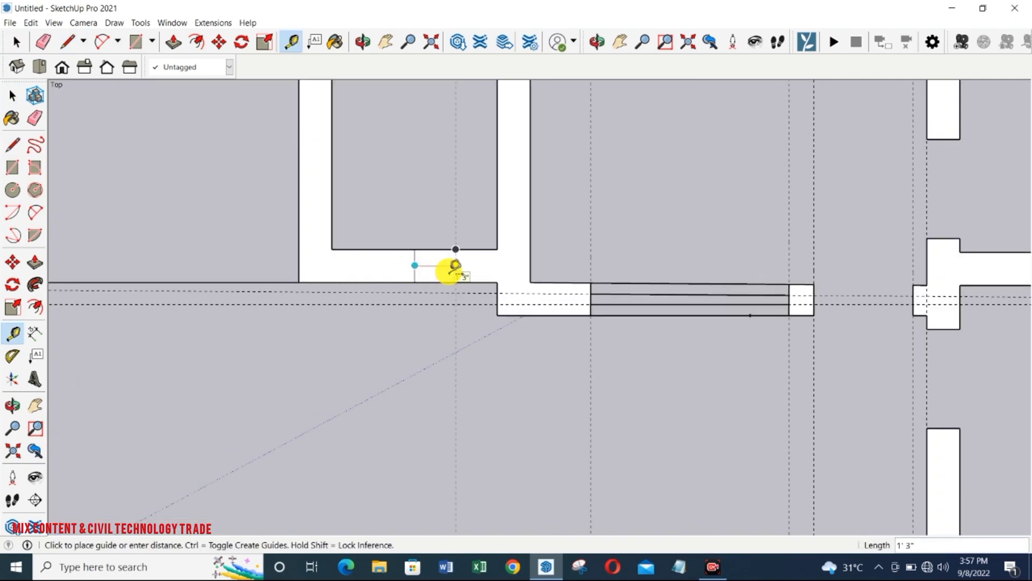
Place horizontal guides 4" inside both edges of the small room's bottom wall.
{"action": "left_click", "coordinate": [430, 249]}
{"action": "type", "text": "4"}
{"action": "key", "text": "Return"}
{"action": "left_click", "coordinate": [434, 282]}
{"action": "type", "text": "4"}
{"action": "key", "text": "Return"}
Draw the jamb and pane lines of the small room's window along the guides.
{"action": "scroll", "coordinate": [451, 268], "scroll_direction": "up", "scroll_amount": 1}
{"action": "key", "text": "l"}
{"action": "scroll", "coordinate": [376, 286], "scroll_direction": "up", "scroll_amount": 1}
{"action": "left_click", "coordinate": [375, 285]}
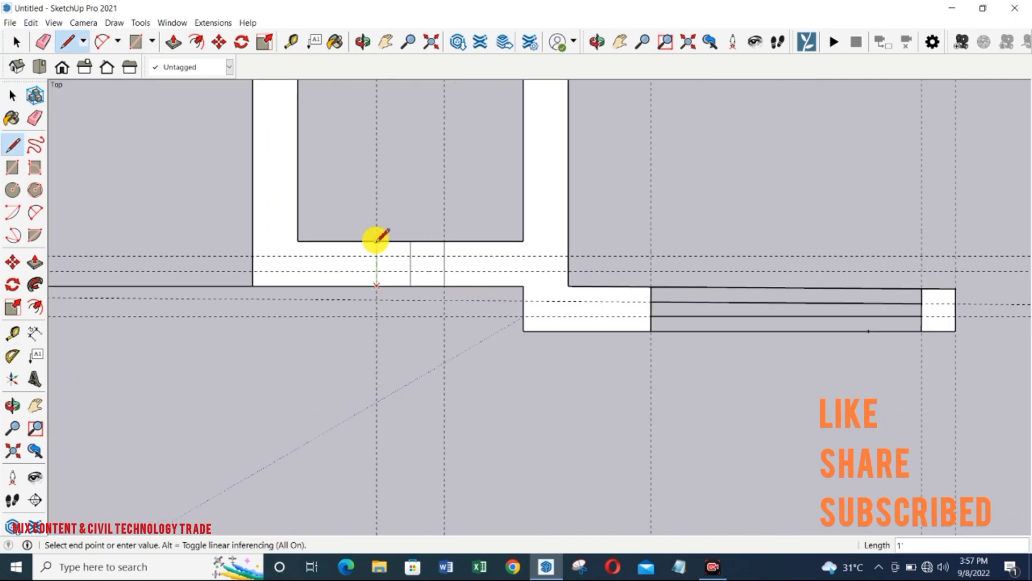
{"action": "left_click", "coordinate": [377, 256]}
{"action": "left_click", "coordinate": [444, 256]}
{"action": "left_click", "coordinate": [444, 271]}
{"action": "left_click", "coordinate": [377, 271]}
Erase the centre line of the small room's window and delete the wall faces between its pane lines.
{"action": "key", "text": "space"}
{"action": "key", "text": "e"}
{"action": "mouse_move", "coordinate": [420, 253]}
{"action": "left_mouse_down"}
{"action": "mouse_move", "coordinate": [414, 243]}
{"action": "mouse_move", "coordinate": [413, 293]}
{"action": "left_mouse_up"}
{"action": "scroll", "coordinate": [410, 254], "scroll_direction": "up", "scroll_amount": 1}
{"action": "key", "text": "space"}
{"action": "left_click", "coordinate": [428, 247]}
{"action": "left_click", "coordinate": [429, 273], "text": "shift"}
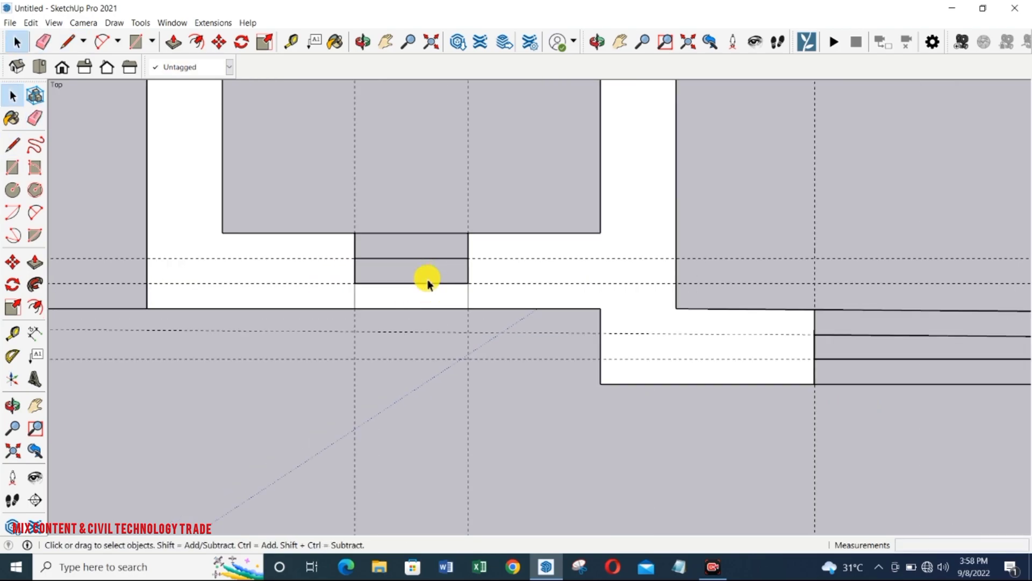
{"action": "left_click", "coordinate": [429, 295], "text": "shift"}
{"action": "key", "text": "Delete"}
Place a door guide 30" above the lower jamb position on the partition beside the small room.
{"action": "scroll", "coordinate": [499, 316], "scroll_direction": "down", "scroll_amount": 2}
{"action": "scroll", "coordinate": [426, 166], "scroll_direction": "up", "scroll_amount": 2}
{"action": "key", "text": "l"}
{"action": "key", "text": "t"}
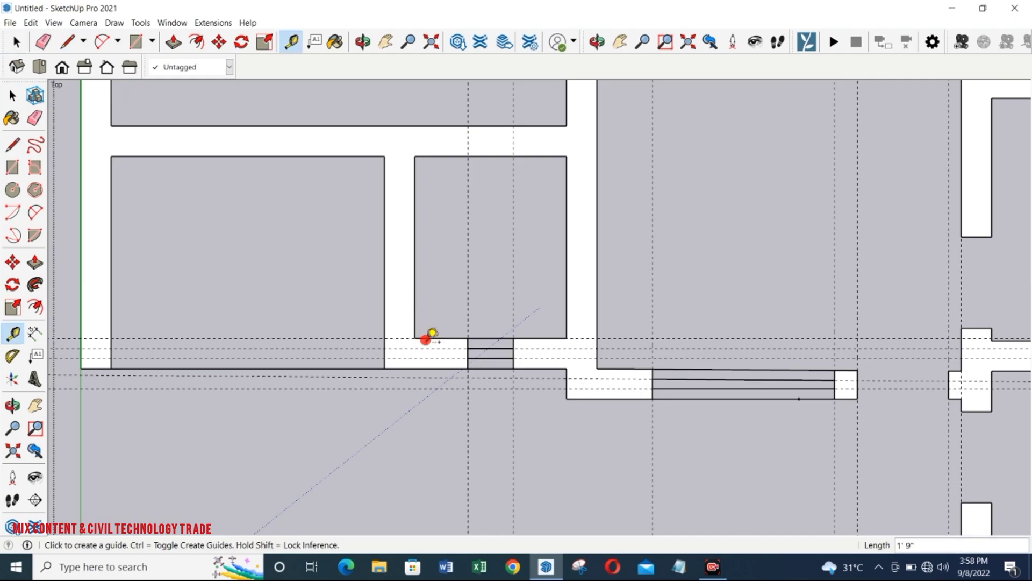
{"action": "scroll", "coordinate": [400, 332], "scroll_direction": "up", "scroll_amount": 1}
{"action": "left_click", "coordinate": [397, 324]}
{"action": "type", "text": "30"}
{"action": "key", "text": "Return"}
Draw jamb lines across the partition at both door guides and remove the wall piece between them.
{"action": "key", "text": "l"}
{"action": "left_click", "coordinate": [416, 240]}
{"action": "left_click", "coordinate": [383, 240]}
{"action": "left_click", "coordinate": [417, 325]}
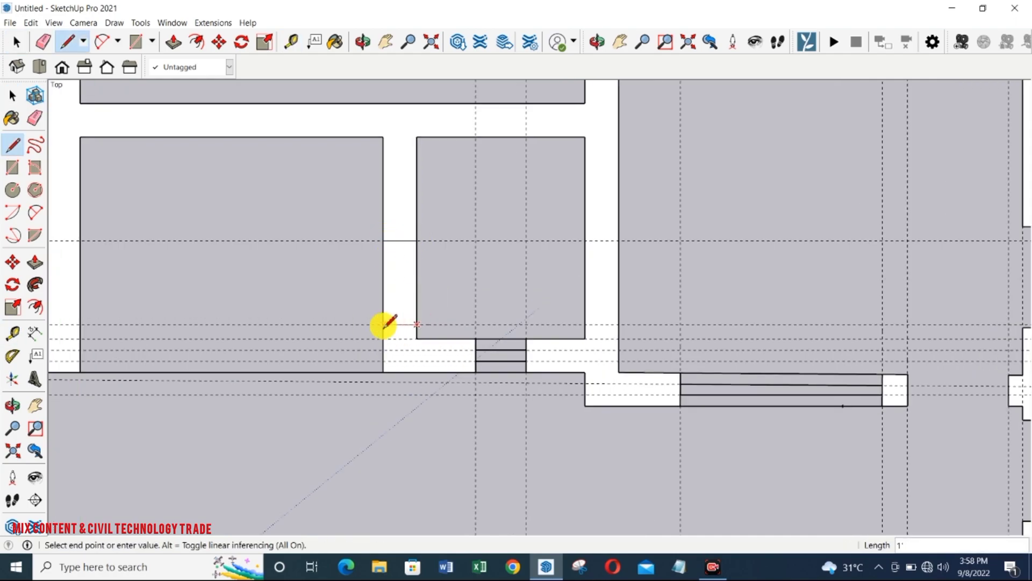
{"action": "left_click", "coordinate": [412, 276]}
Cut a 3' door opening near the left end of the wall below the large upper-left room, using two vertical guides.
{"action": "scroll", "coordinate": [412, 275], "scroll_direction": "down", "scroll_amount": 3}
{"action": "scroll", "coordinate": [299, 201], "scroll_direction": "up", "scroll_amount": 3}
{"action": "key", "text": "l"}
{"action": "key", "text": "t"}
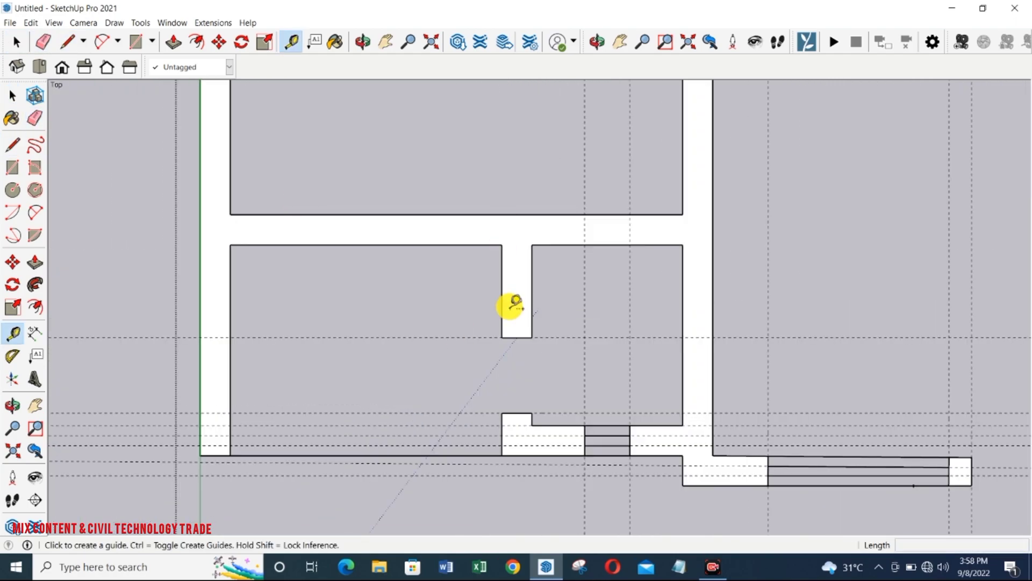
{"action": "left_click", "coordinate": [243, 269]}
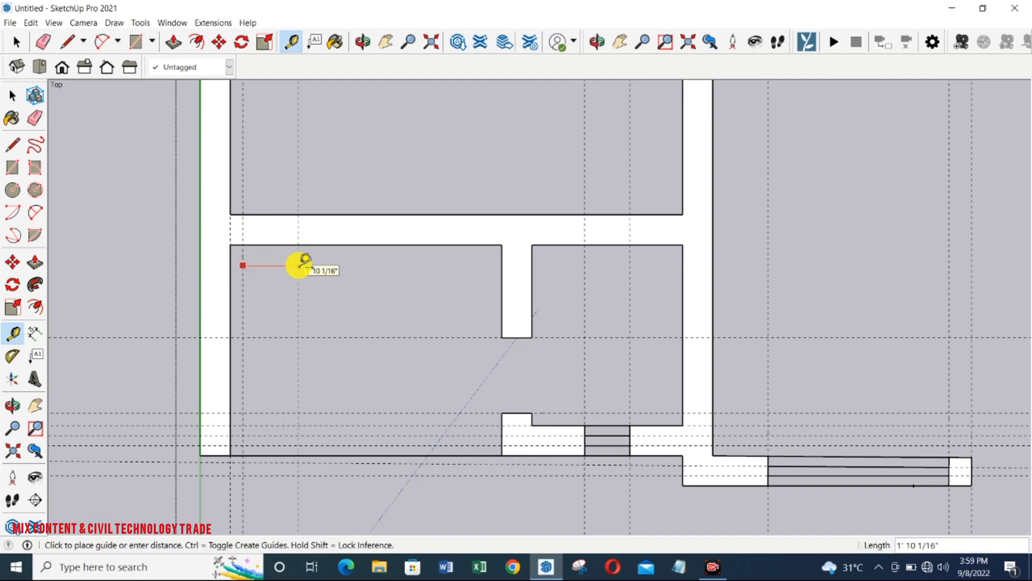
{"action": "left_click", "coordinate": [334, 253]}
{"action": "key", "text": "l"}
{"action": "left_click", "coordinate": [243, 214]}
{"action": "key", "text": "e"}
{"action": "left_click_drag", "start_coordinate": [286, 213], "coordinate": [290, 248]}
Mark the midpoint of the wall between the new door opening and the partition, and place guides 2' to either side.
{"action": "scroll", "coordinate": [478, 251], "scroll_direction": "up", "scroll_amount": 1}
{"action": "key", "text": "t"}
{"action": "left_click", "coordinate": [318, 227]}
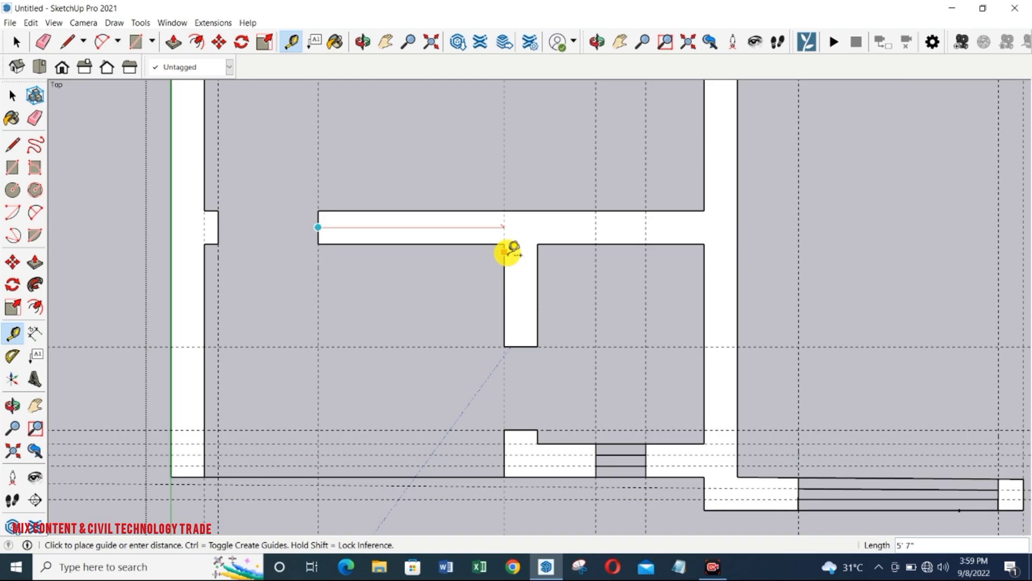
{"action": "key", "text": "l"}
{"action": "scroll", "coordinate": [473, 257], "scroll_direction": "up", "scroll_amount": 1}
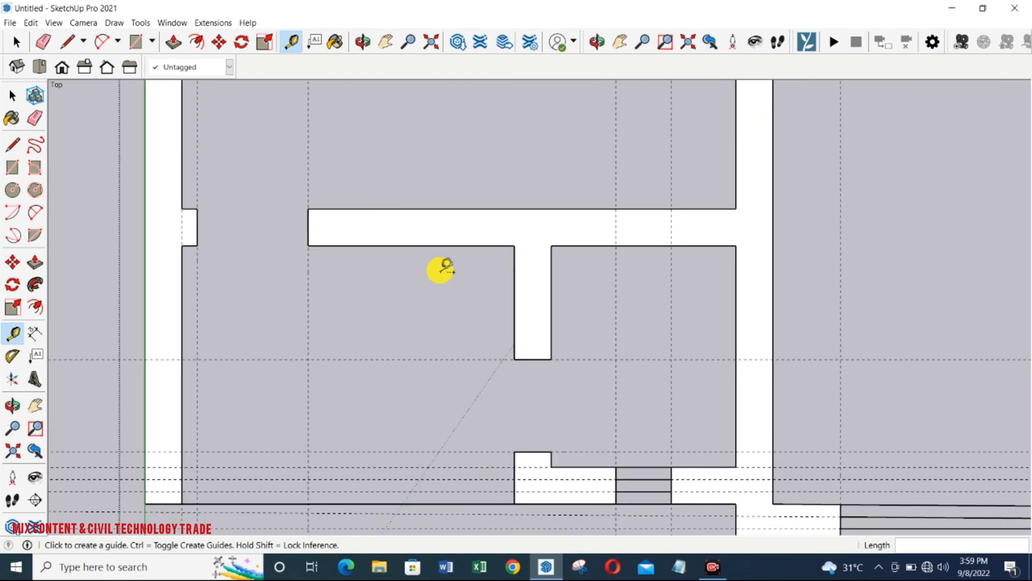
{"action": "key", "text": "t"}
{"action": "left_click", "coordinate": [411, 227]}
{"action": "type", "text": "2'"}
{"action": "key", "text": "Return"}
{"action": "left_click", "coordinate": [411, 226]}
{"action": "type", "text": "2'"}
{"action": "key", "text": "Return"}
Draw the jambs of the large room's window and place guides 4" inside both wall edges.
{"action": "left_click", "coordinate": [463, 209]}
{"action": "key", "text": "space"}
{"action": "key", "text": "t"}
{"action": "left_click", "coordinate": [399, 208]}
{"action": "type", "text": "4"}
{"action": "key", "text": "Return"}
{"action": "left_click", "coordinate": [380, 246]}
{"action": "type", "text": "4"}
{"action": "key", "text": "Return"}
Erase the centre line, draw two pane lines for the large room's window and clear the wall faces between them.
{"action": "key", "text": "space"}
{"action": "scroll", "coordinate": [443, 223], "scroll_direction": "up", "scroll_amount": 1}
{"action": "key", "text": "e"}
{"action": "left_click", "coordinate": [404, 228]}
{"action": "scroll", "coordinate": [422, 224], "scroll_direction": "up", "scroll_amount": 1}
{"action": "key", "text": "l"}
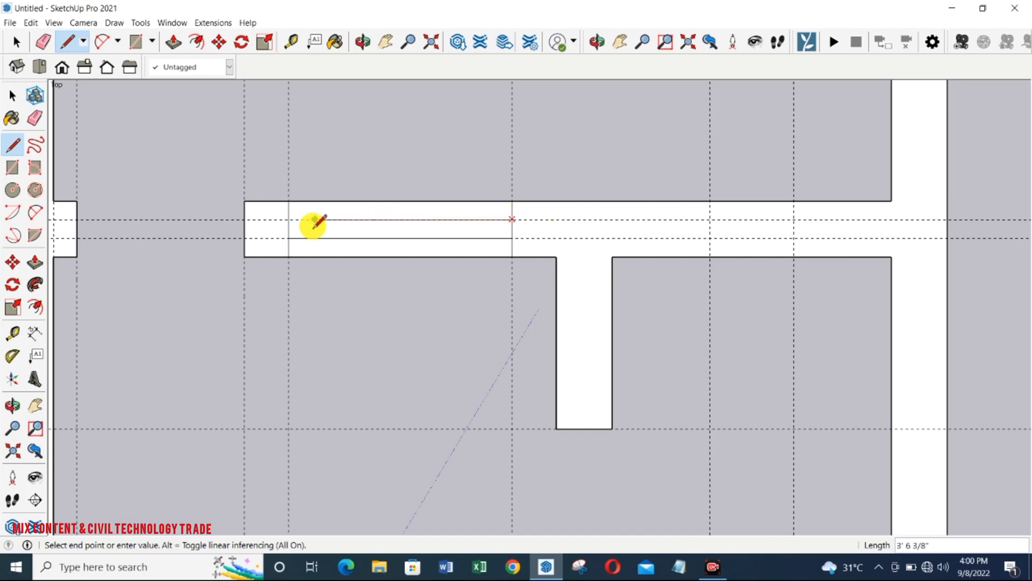
{"action": "left_click", "coordinate": [316, 222]}
{"action": "key", "text": "space"}
Delete all guides from the floor plan.
{"action": "scroll", "coordinate": [446, 231], "scroll_direction": "down", "scroll_amount": 3}
{"action": "left_click", "coordinate": [30, 23]}
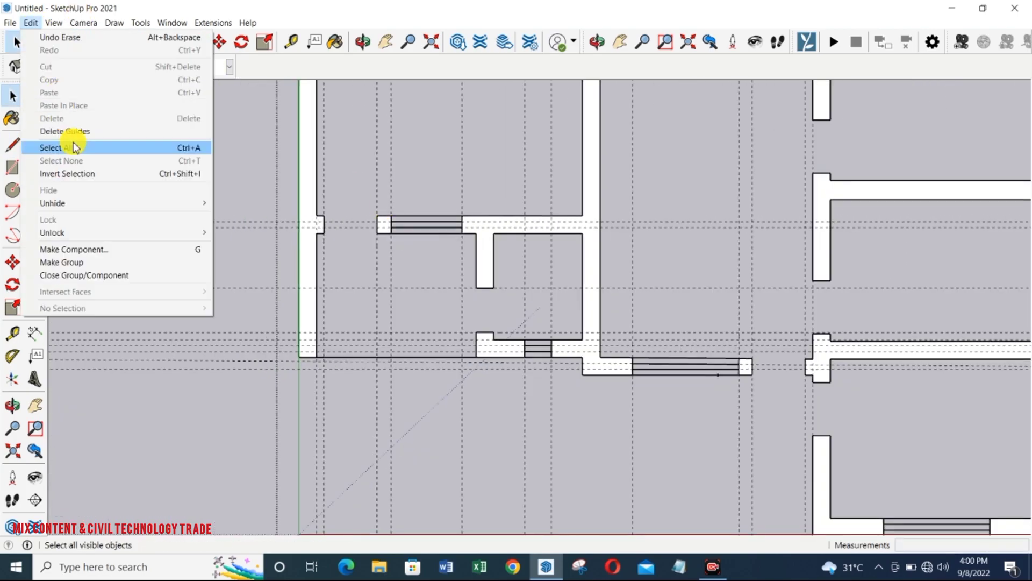
{"action": "left_click", "coordinate": [73, 131]}
{"action": "scroll", "coordinate": [312, 316], "scroll_direction": "down", "scroll_amount": 4}
{"action": "scroll", "coordinate": [479, 200], "scroll_direction": "up", "scroll_amount": 2}
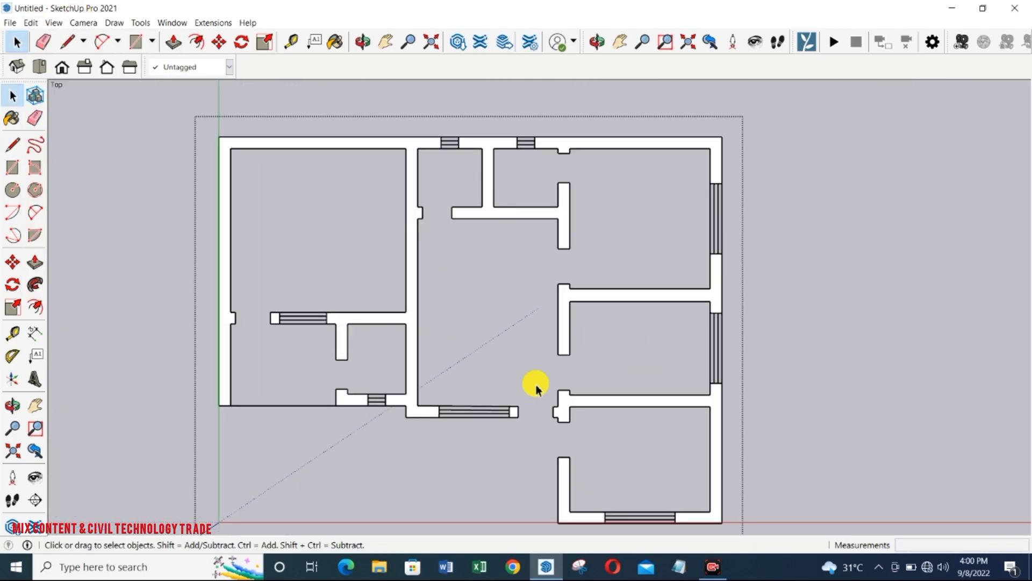
Draw the outline of the front porch from the central room's lower-left wall corner to the lower-right room's bottom corner.
{"action": "key", "text": "l"}
{"action": "left_click", "coordinate": [406, 417]}
{"action": "scroll", "coordinate": [627, 508], "scroll_direction": "up", "scroll_amount": 2}
{"action": "left_click", "coordinate": [428, 495]}
{"action": "left_click", "coordinate": [629, 494]}
{"action": "key", "text": "space"}
{"action": "scroll", "coordinate": [595, 442], "scroll_direction": "down", "scroll_amount": 4}
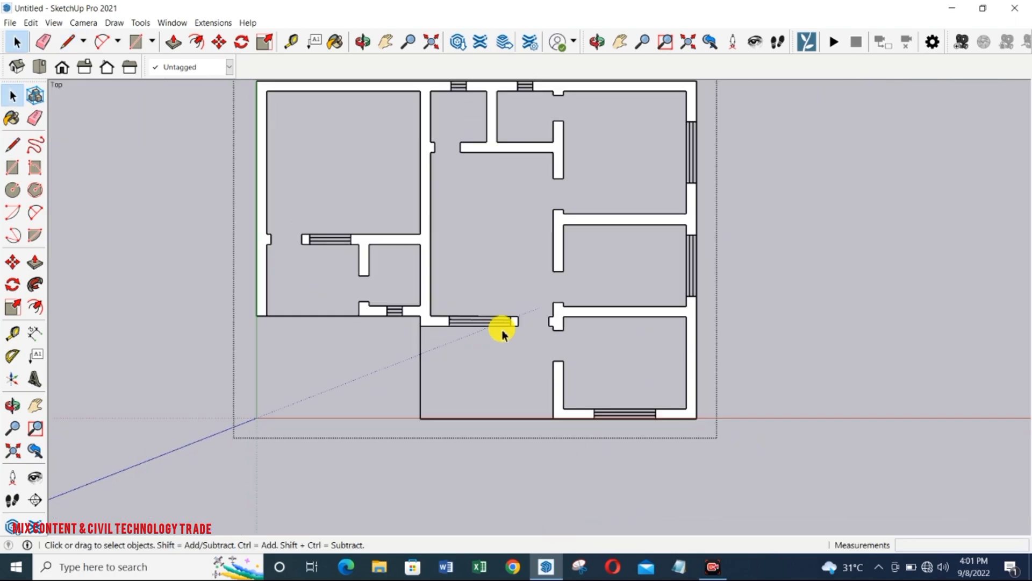
Dimension the inner width and height of the large upper-left room.
{"action": "scroll", "coordinate": [370, 91], "scroll_direction": "up", "scroll_amount": 2}
{"action": "left_click", "coordinate": [371, 94]}
{"action": "left_click", "coordinate": [373, 108]}
{"action": "left_click", "coordinate": [467, 224]}
{"action": "left_click", "coordinate": [448, 226]}
{"action": "key", "text": "space"}
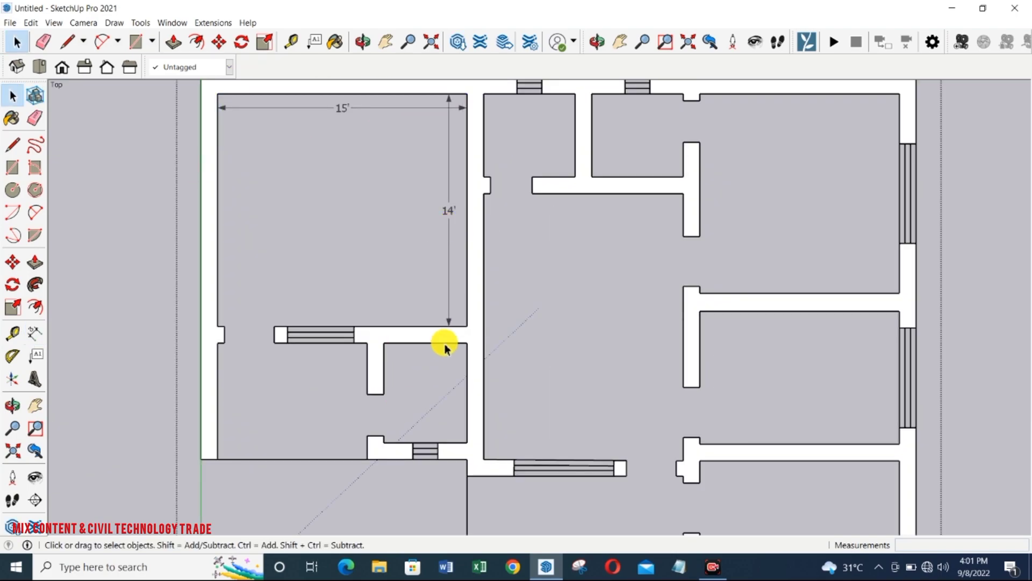
Dimension the width and height of the small room below the large room.
{"action": "left_click", "coordinate": [35, 333]}
{"action": "scroll", "coordinate": [488, 363], "scroll_direction": "up", "scroll_amount": 3}
{"action": "left_click", "coordinate": [431, 335]}
{"action": "left_click", "coordinate": [431, 348]}
{"action": "left_click", "coordinate": [460, 382]}
{"action": "left_click", "coordinate": [448, 395]}
Dimension the width and height of the open space at the plan's lower-left corner.
{"action": "scroll", "coordinate": [489, 358], "scroll_direction": "down", "scroll_amount": 1}
{"action": "left_click", "coordinate": [268, 481]}
{"action": "left_click", "coordinate": [266, 472]}
{"action": "left_click", "coordinate": [152, 403]}
{"action": "left_click", "coordinate": [166, 410]}
Dimension the door opening and the window in the wall below the large upper-left room.
{"action": "scroll", "coordinate": [168, 411], "scroll_direction": "down", "scroll_amount": 1}
{"action": "scroll", "coordinate": [162, 334], "scroll_direction": "up", "scroll_amount": 1}
{"action": "left_click", "coordinate": [162, 335]}
{"action": "left_click", "coordinate": [228, 335]}
{"action": "left_click", "coordinate": [224, 343]}
{"action": "left_click", "coordinate": [245, 335]}
{"action": "left_click", "coordinate": [326, 370]}
Dimension the door opening of the small upper room next to the large upper-left room.
{"action": "scroll", "coordinate": [275, 359], "scroll_direction": "down", "scroll_amount": 1}
{"action": "scroll", "coordinate": [456, 171], "scroll_direction": "up", "scroll_amount": 2}
{"action": "left_click", "coordinate": [453, 205]}
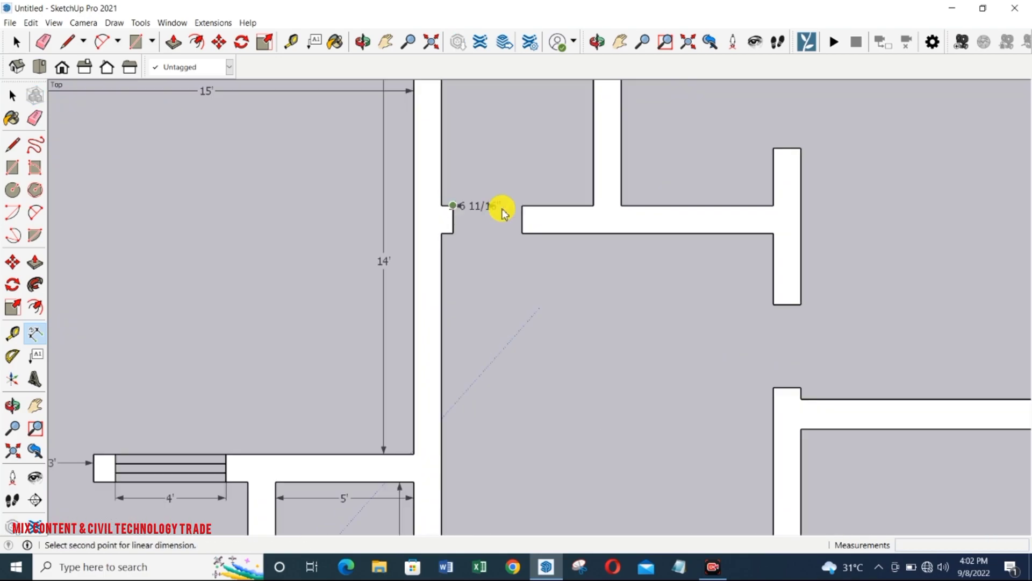
{"action": "left_click", "coordinate": [520, 205]}
{"action": "left_click", "coordinate": [511, 220]}
Dimension the two door openings in the upper-right room's left wall.
{"action": "left_click", "coordinate": [713, 128]}
{"action": "left_click", "coordinate": [713, 190]}
{"action": "left_click", "coordinate": [706, 188]}
{"action": "left_click", "coordinate": [703, 302]}
{"action": "left_click", "coordinate": [702, 379]}
{"action": "left_click", "coordinate": [695, 364]}
Dimension the middle-right room's door, the central room's entrance and the lower-right room's door.
{"action": "scroll", "coordinate": [686, 288], "scroll_direction": "down", "scroll_amount": 2}
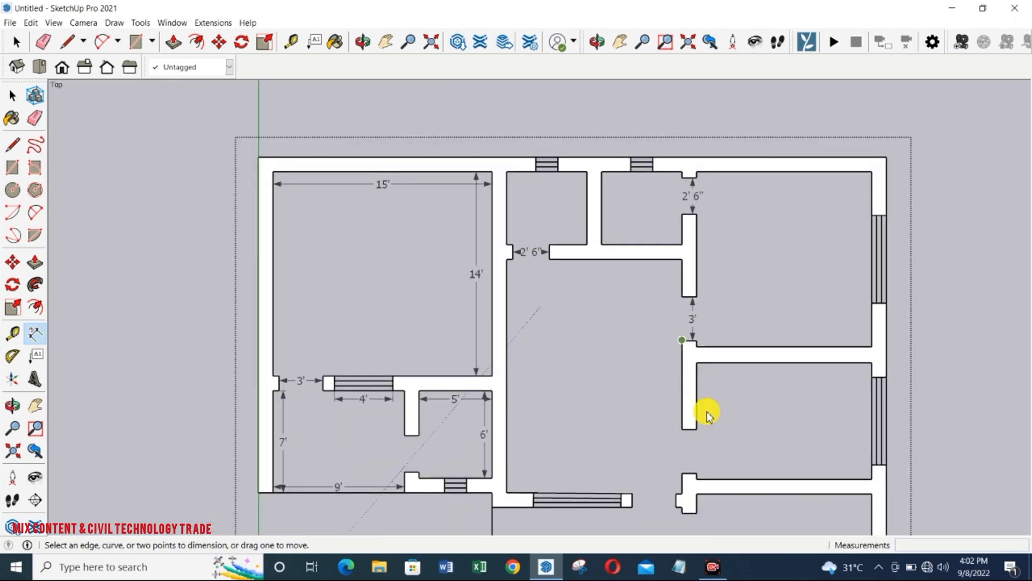
{"action": "left_click", "coordinate": [698, 424]}
{"action": "left_click", "coordinate": [698, 482]}
{"action": "left_click", "coordinate": [693, 469]}
{"action": "left_click", "coordinate": [620, 487]}
{"action": "scroll", "coordinate": [615, 468], "scroll_direction": "down", "scroll_amount": 2}
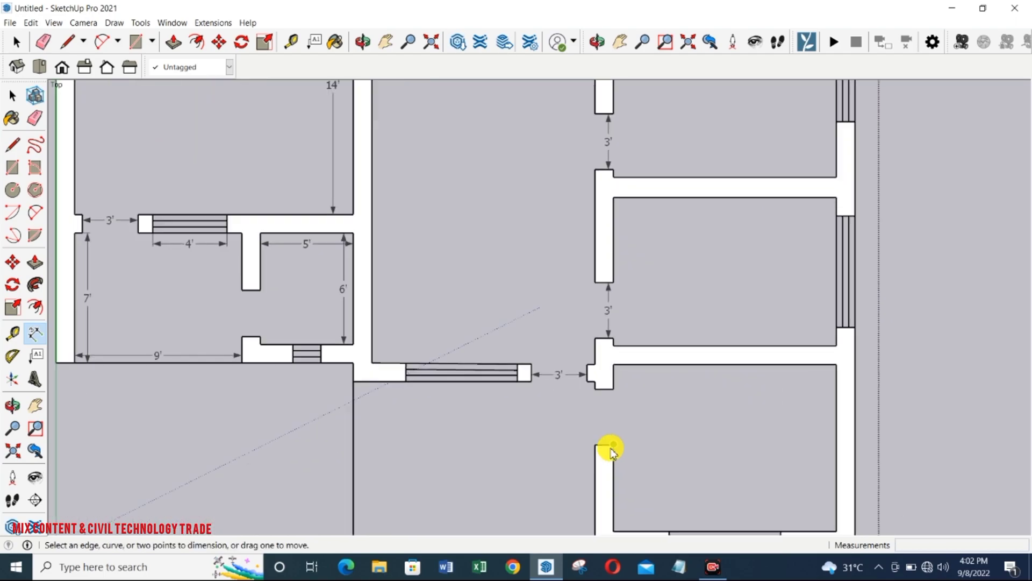
{"action": "left_click", "coordinate": [608, 412]}
Dimension the window in the lower-right room's bottom wall and that room's inner width and height.
{"action": "scroll", "coordinate": [556, 414], "scroll_direction": "down", "scroll_amount": 3}
{"action": "scroll", "coordinate": [673, 476], "scroll_direction": "up", "scroll_amount": 3}
{"action": "scroll", "coordinate": [665, 514], "scroll_direction": "up", "scroll_amount": 3}
{"action": "left_click", "coordinate": [664, 468]}
{"action": "left_click", "coordinate": [665, 476]}
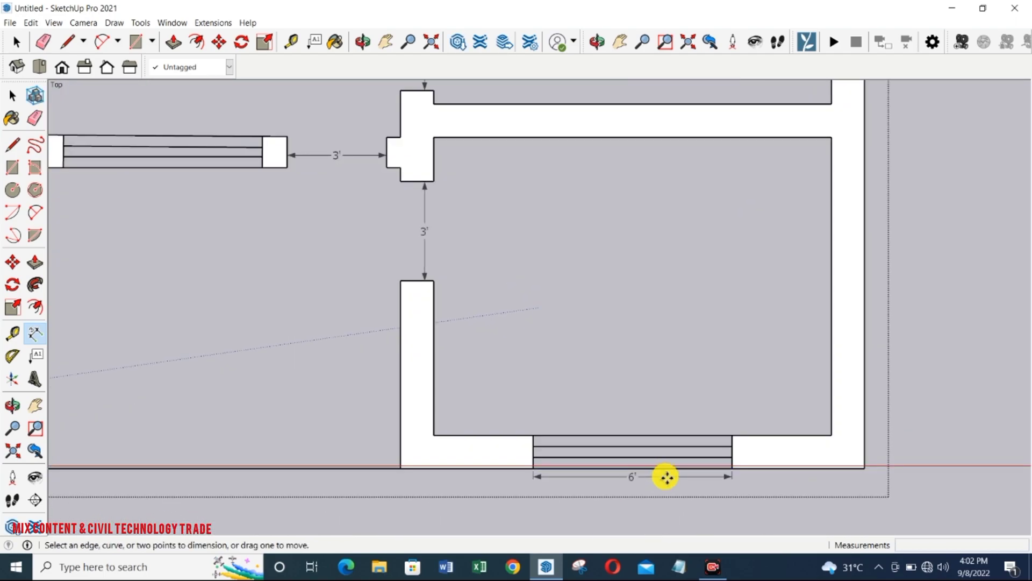
{"action": "scroll", "coordinate": [662, 474], "scroll_direction": "down", "scroll_amount": 2}
{"action": "left_click", "coordinate": [731, 262]}
Dimension the middle-right room's inner size and the window in its outer wall.
{"action": "scroll", "coordinate": [730, 119], "scroll_direction": "down", "scroll_amount": 1}
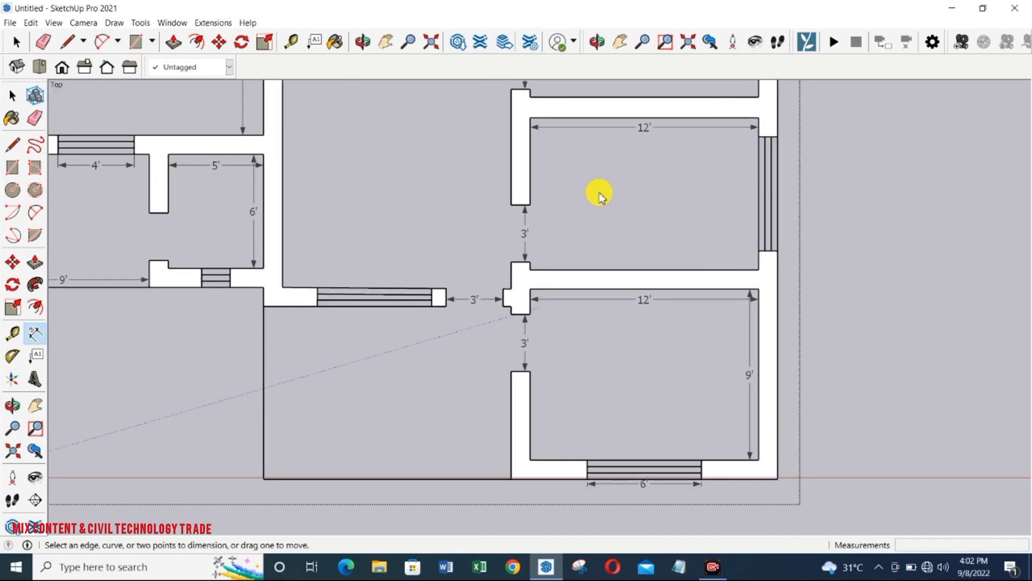
{"action": "left_click", "coordinate": [759, 120]}
{"action": "left_click", "coordinate": [738, 262]}
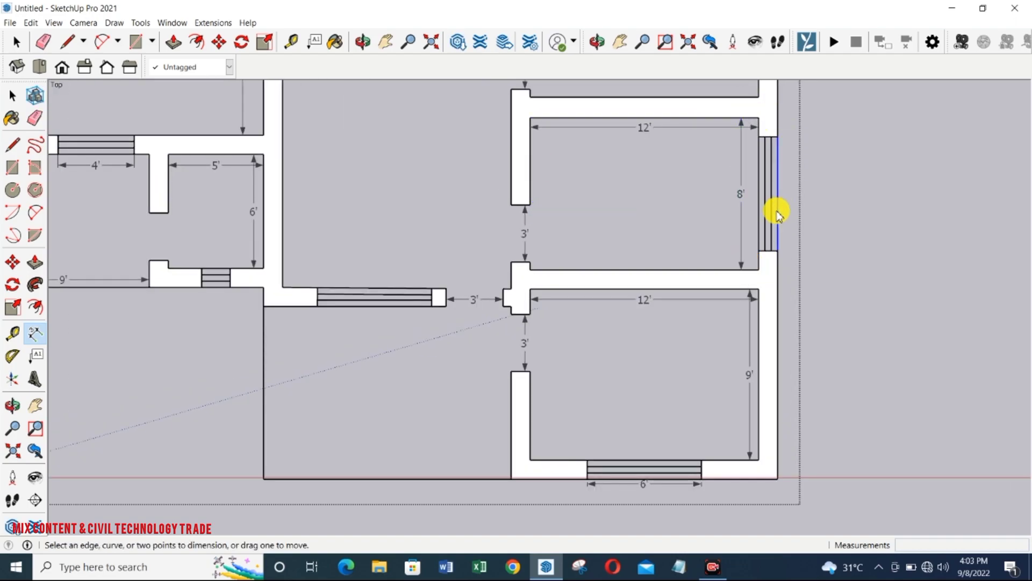
{"action": "left_click", "coordinate": [777, 213]}
{"action": "left_click", "coordinate": [784, 223]}
Dimension the upper-right room's inner width and height and the window in its outer wall.
{"action": "scroll", "coordinate": [780, 223], "scroll_direction": "down", "scroll_amount": 3}
{"action": "scroll", "coordinate": [718, 172], "scroll_direction": "up", "scroll_amount": 2}
{"action": "scroll", "coordinate": [710, 177], "scroll_direction": "down", "scroll_amount": 3}
{"action": "scroll", "coordinate": [695, 226], "scroll_direction": "up", "scroll_amount": 2}
{"action": "left_click", "coordinate": [699, 266]}
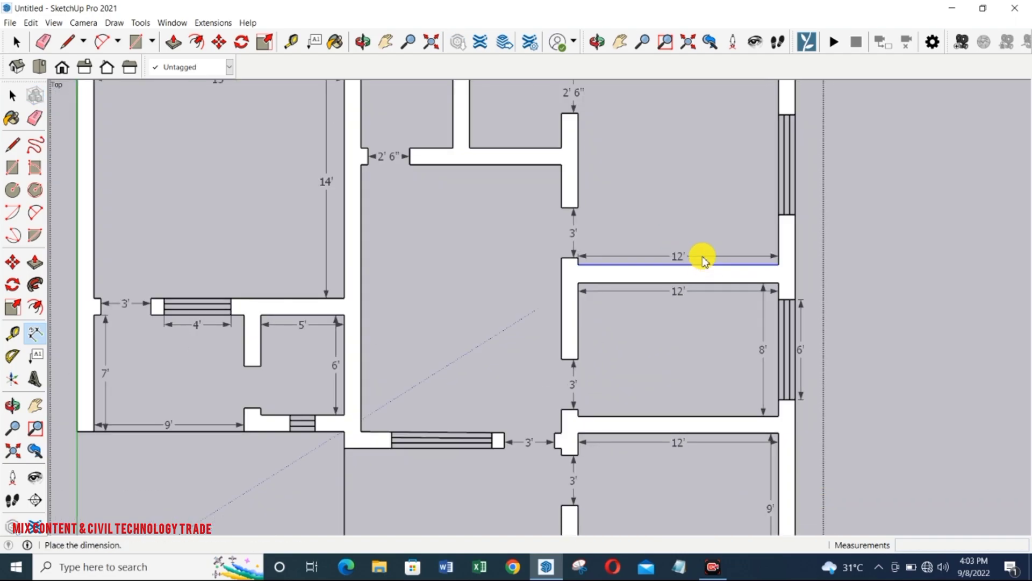
{"action": "left_click", "coordinate": [702, 257]}
{"action": "left_click", "coordinate": [778, 268]}
{"action": "left_click", "coordinate": [778, 114]}
{"action": "left_click", "coordinate": [766, 129]}
{"action": "scroll", "coordinate": [794, 181], "scroll_direction": "up", "scroll_amount": 1}
{"action": "left_click", "coordinate": [789, 191]}
{"action": "left_click", "coordinate": [800, 194]}
Dimension the two small windows in the top outer wall, placing both dimensions above the wall.
{"action": "scroll", "coordinate": [511, 120], "scroll_direction": "down", "scroll_amount": 3}
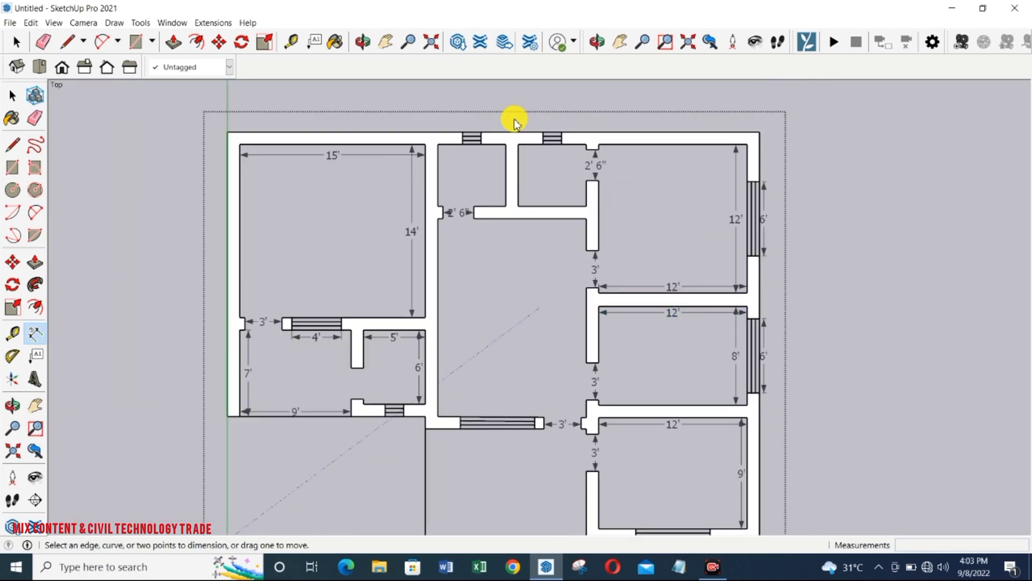
{"action": "scroll", "coordinate": [557, 152], "scroll_direction": "up", "scroll_amount": 3}
{"action": "left_click", "coordinate": [557, 153]}
{"action": "left_click", "coordinate": [553, 146]}
{"action": "scroll", "coordinate": [551, 147], "scroll_direction": "up", "scroll_amount": 2}
{"action": "left_click", "coordinate": [369, 149]}
{"action": "left_click", "coordinate": [387, 138]}
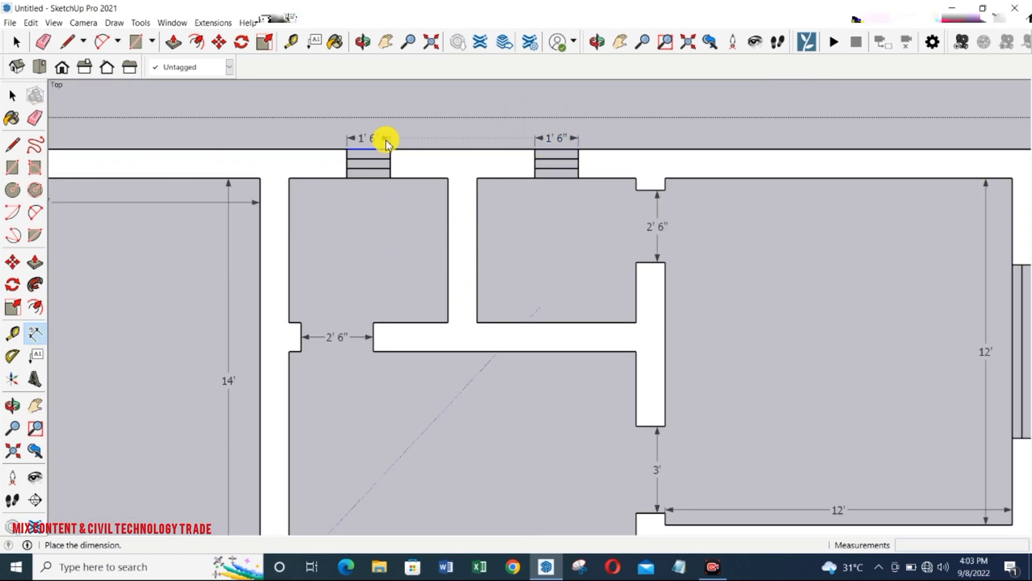
Dimension the inner width and height of both small rooms along the top wall.
{"action": "scroll", "coordinate": [473, 153], "scroll_direction": "down", "scroll_amount": 1}
{"action": "left_click", "coordinate": [504, 291]}
{"action": "left_click", "coordinate": [543, 278]}
{"action": "left_click", "coordinate": [478, 231]}
{"action": "left_click", "coordinate": [493, 231]}
{"action": "left_click", "coordinate": [453, 226]}
{"action": "left_click", "coordinate": [444, 220]}
{"action": "left_click", "coordinate": [376, 290]}
{"action": "left_click", "coordinate": [383, 277]}
Dimension the central room's inner width below its upper wall and its height along the left wall.
{"action": "left_click", "coordinate": [498, 290]}
{"action": "left_click", "coordinate": [325, 300]}
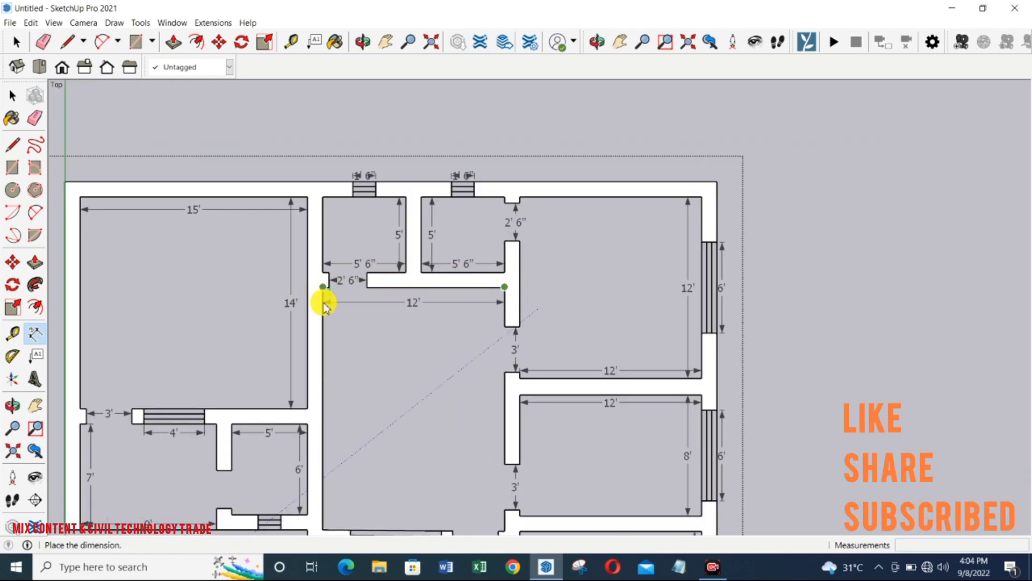
{"action": "left_click", "coordinate": [325, 300]}
{"action": "left_click", "coordinate": [305, 252]}
{"action": "left_click", "coordinate": [305, 501]}
{"action": "left_click", "coordinate": [320, 479]}
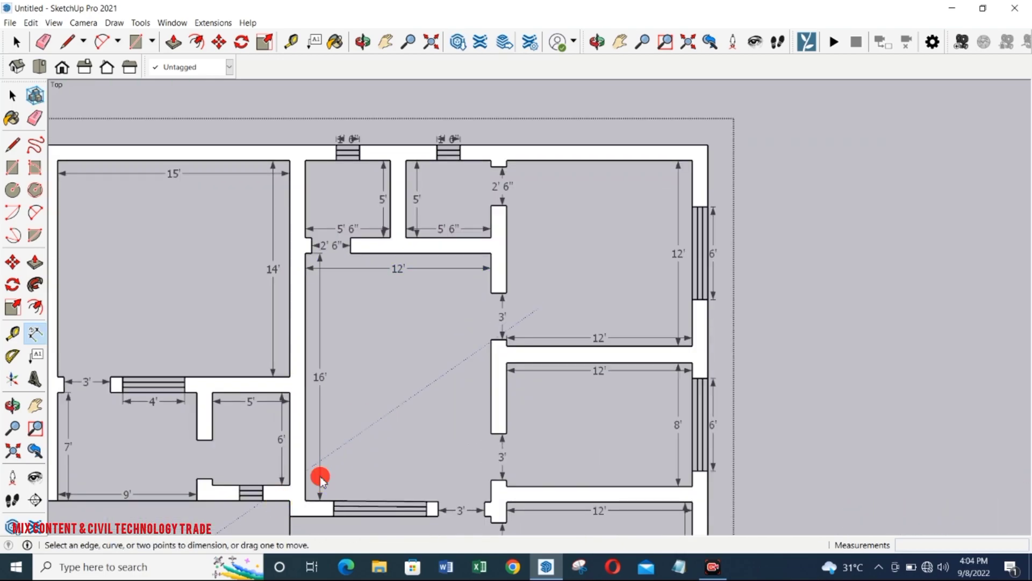
Dimension the overall width and depth of the porch below the central room.
{"action": "scroll", "coordinate": [301, 178], "scroll_direction": "down", "scroll_amount": 2}
{"action": "left_click", "coordinate": [295, 434]}
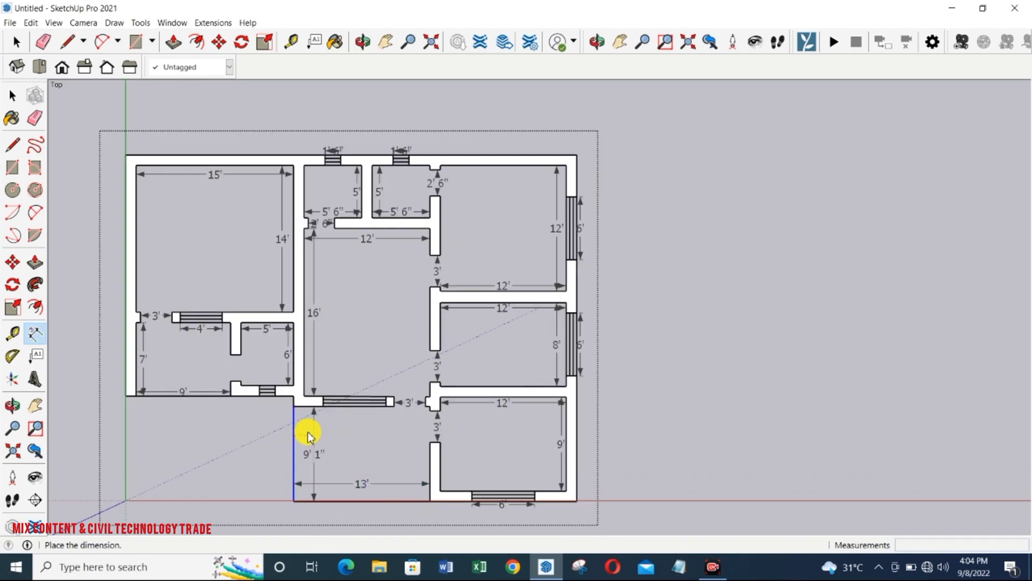
{"action": "left_click", "coordinate": [308, 431]}
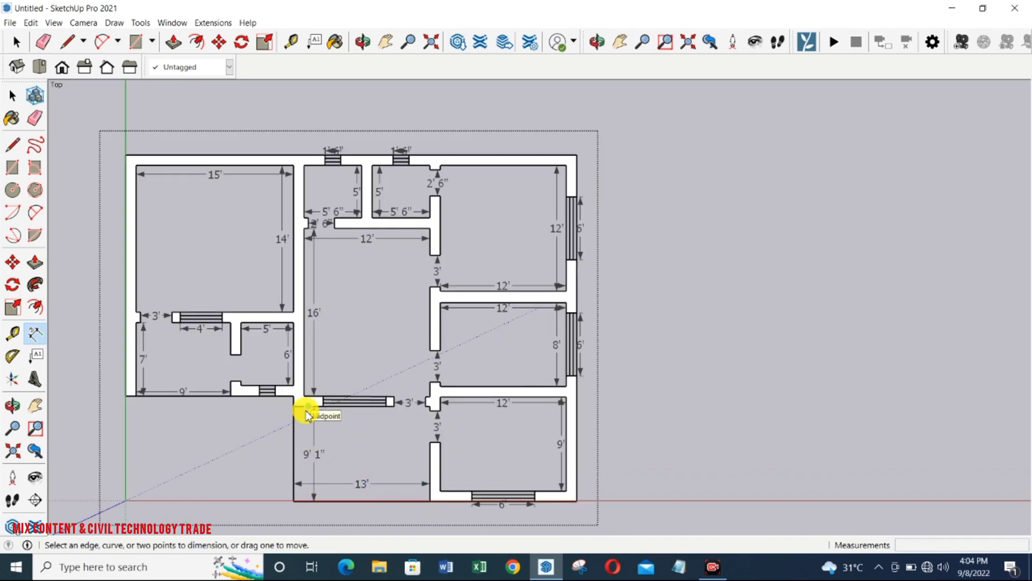
Draw the inner line of a left wall for the porch down to its bottom edge and erase the porch's old dimensions.
{"action": "key", "text": "l"}
{"action": "left_click", "coordinate": [305, 501]}
{"action": "key", "text": "e"}
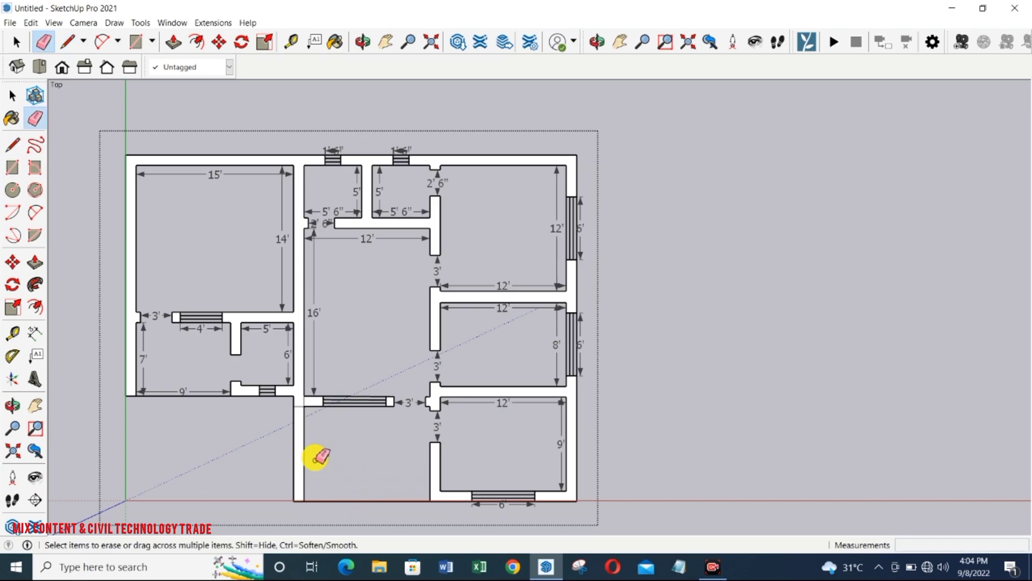
{"action": "scroll", "coordinate": [317, 457], "scroll_direction": "down", "scroll_amount": 1}
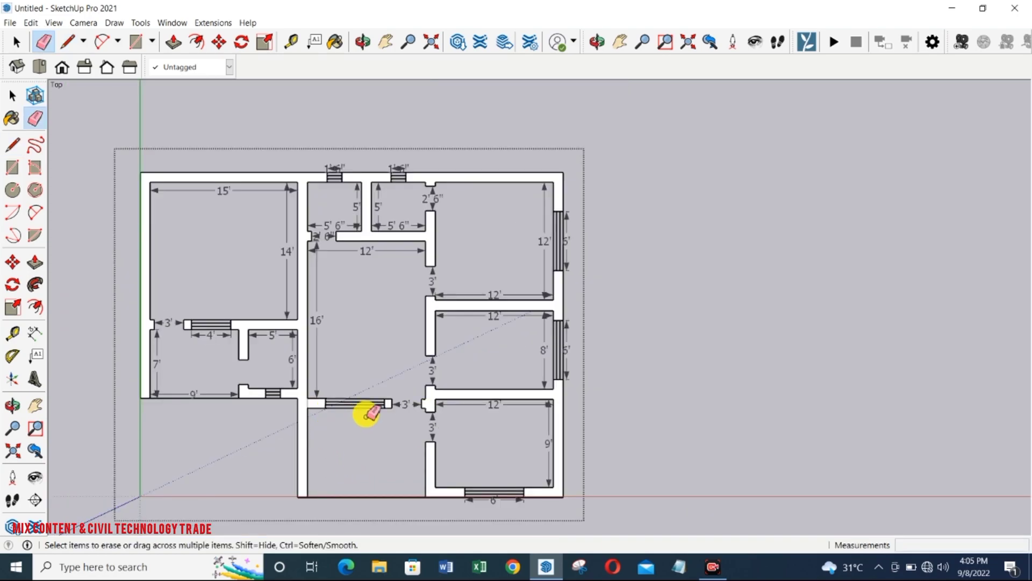
Dimension the porch's inner width and depth inside its new left wall.
{"action": "scroll", "coordinate": [367, 414], "scroll_direction": "up", "scroll_amount": 3}
{"action": "key", "text": "d"}
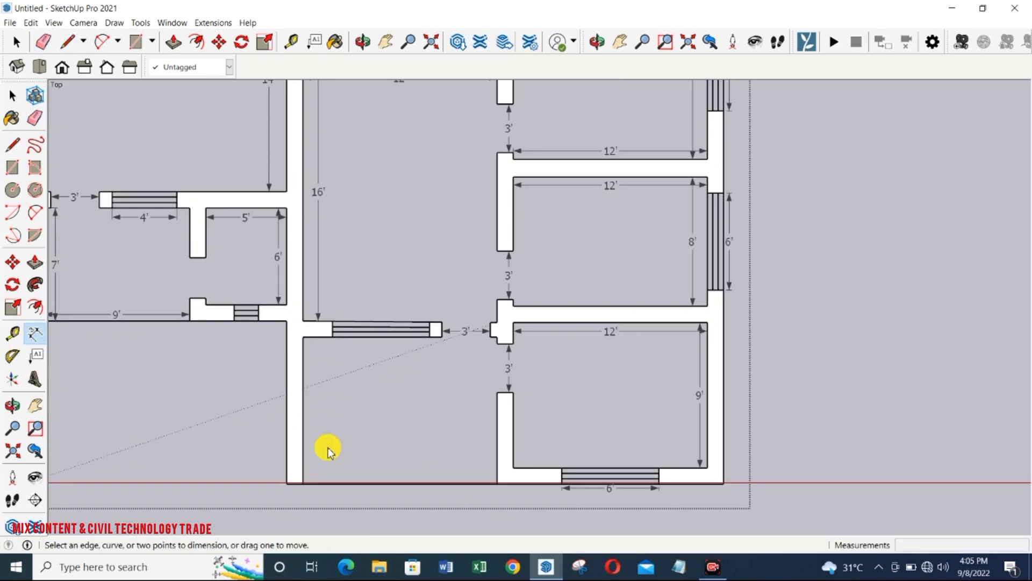
{"action": "left_click", "coordinate": [466, 482]}
{"action": "left_click", "coordinate": [460, 467]}
Place the 3D text "Guest Room" in the middle of the upper-left room.
{"action": "scroll", "coordinate": [454, 427], "scroll_direction": "down", "scroll_amount": 3}
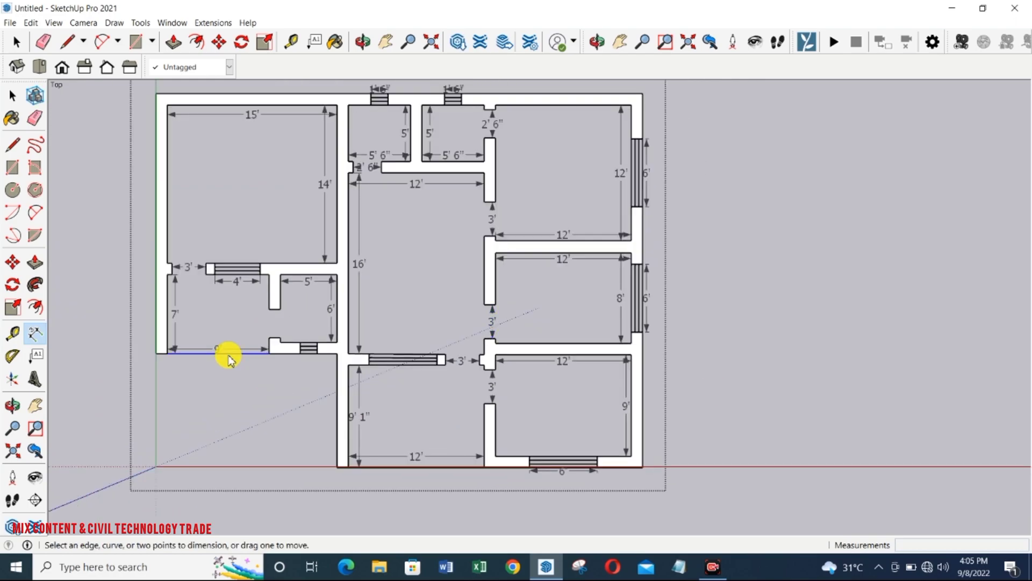
{"action": "scroll", "coordinate": [300, 178], "scroll_direction": "up", "scroll_amount": 3}
{"action": "scroll", "coordinate": [301, 175], "scroll_direction": "up", "scroll_amount": 1}
{"action": "scroll", "coordinate": [359, 196], "scroll_direction": "down", "scroll_amount": 2}
{"action": "scroll", "coordinate": [65, 408], "scroll_direction": "up", "scroll_amount": 1}
{"action": "left_click", "coordinate": [34, 378]}
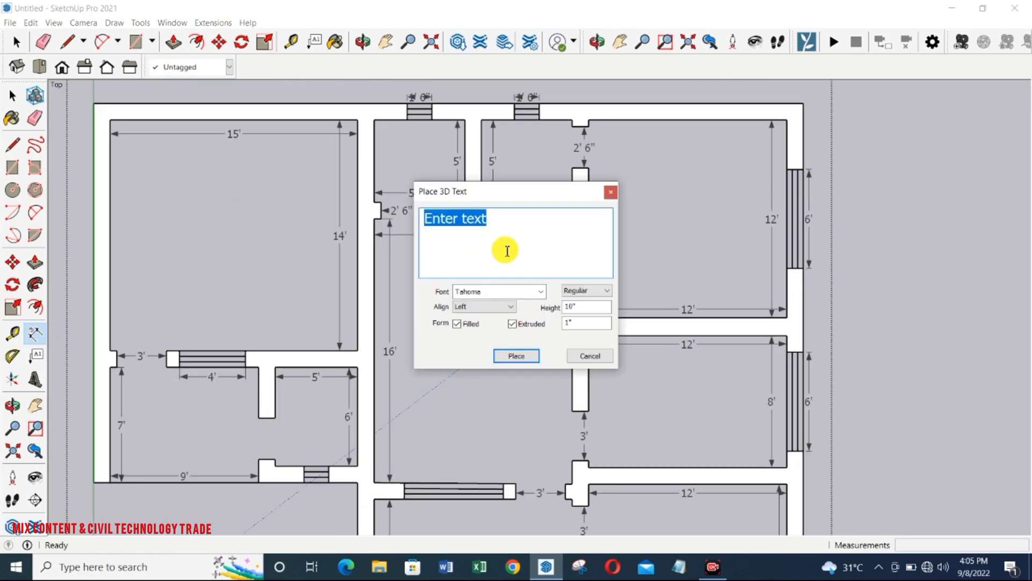
{"action": "type", "text": "Guest Room"}
{"action": "left_click", "coordinate": [516, 356]}
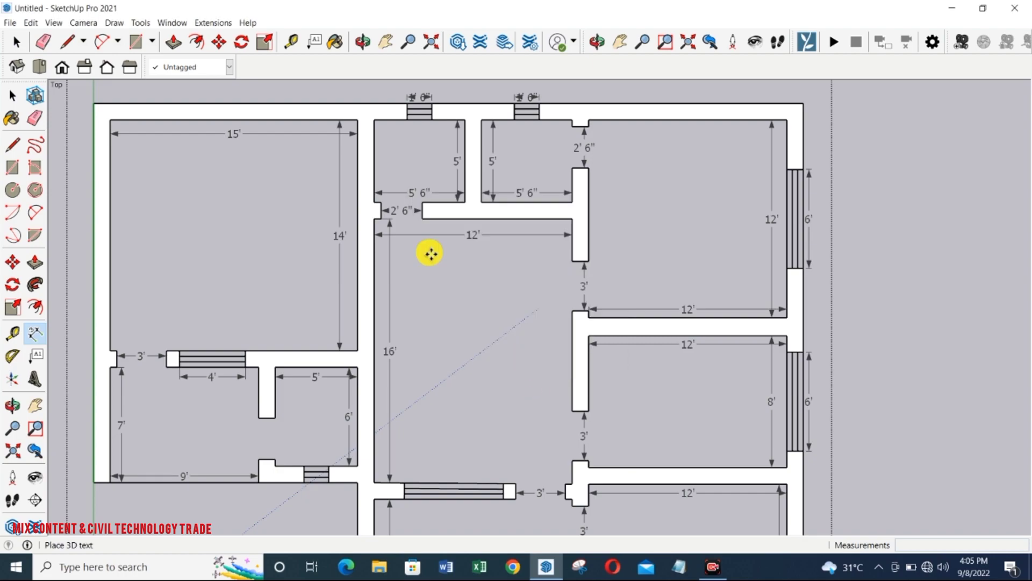
{"action": "left_click", "coordinate": [177, 227]}
Place the 3D text "Verindah" in the open area below the guest room.
{"action": "left_click", "coordinate": [34, 379]}
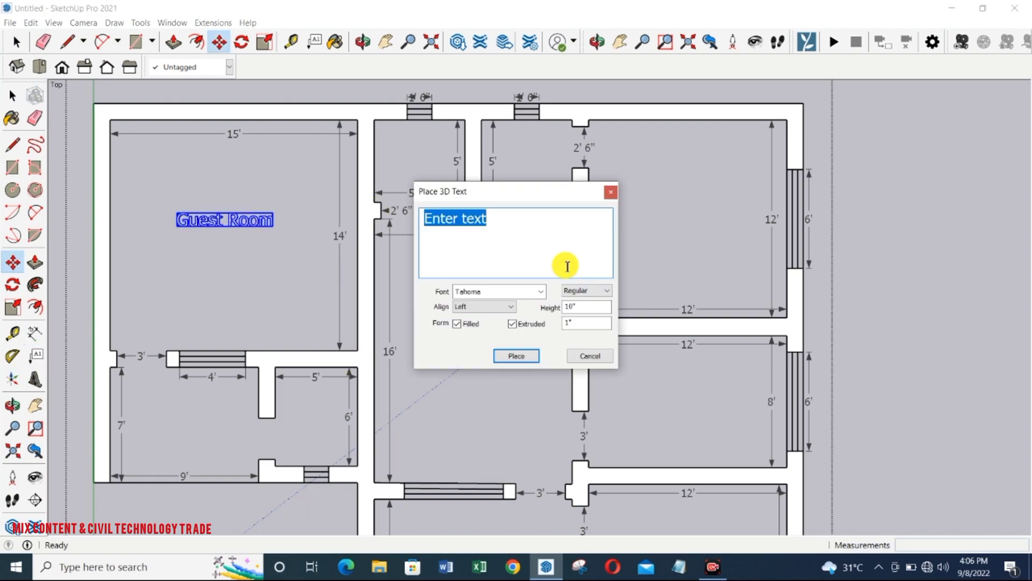
{"action": "type", "text": "Verindah"}
{"action": "left_click", "coordinate": [516, 356]}
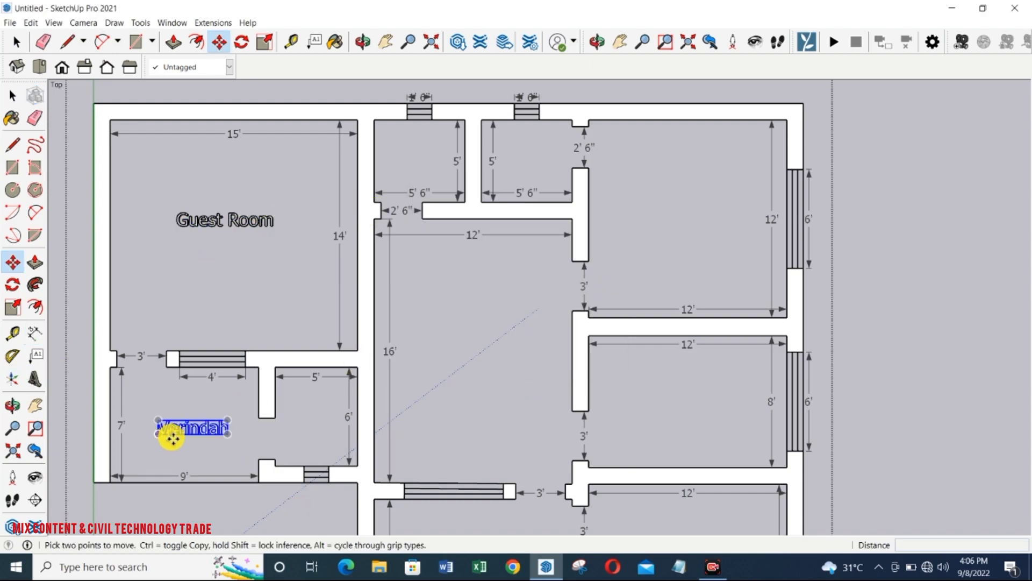
{"action": "left_click", "coordinate": [160, 438]}
Place the 3D text "Hall" in the middle of the central room.
{"action": "scroll", "coordinate": [414, 417], "scroll_direction": "down", "scroll_amount": 3}
{"action": "scroll", "coordinate": [428, 500], "scroll_direction": "up", "scroll_amount": 3}
{"action": "scroll", "coordinate": [280, 156], "scroll_direction": "up", "scroll_amount": 1}
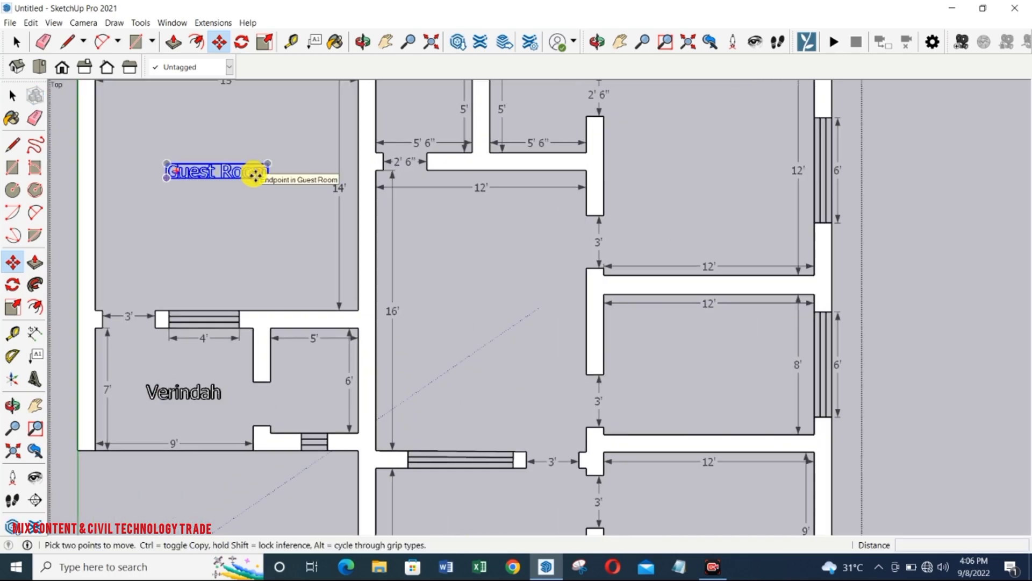
{"action": "key", "text": "t"}
{"action": "left_click", "coordinate": [35, 378]}
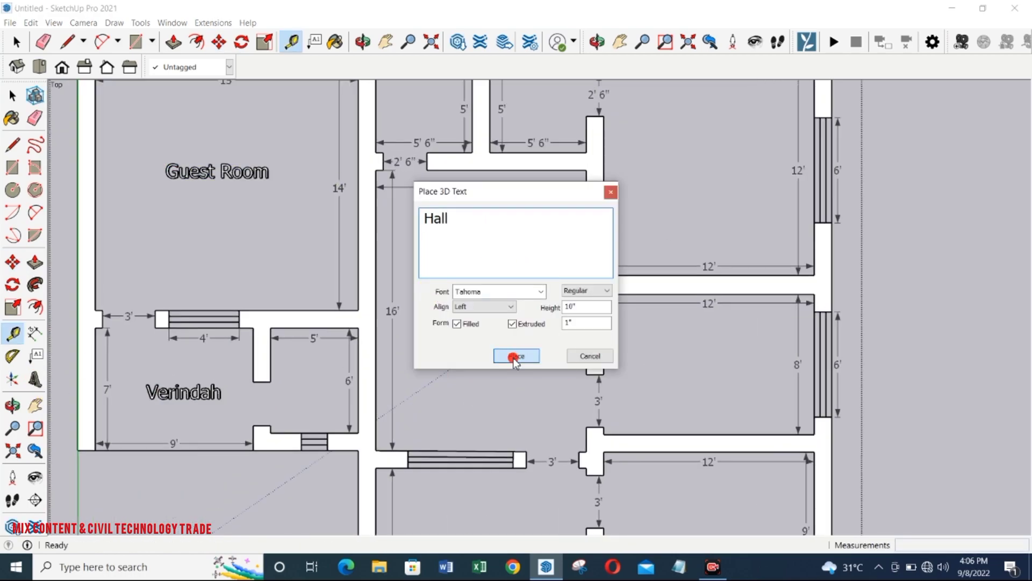
{"action": "left_click", "coordinate": [514, 357]}
{"action": "left_click", "coordinate": [458, 322]}
Place the 3D text "Bedroom" in the upper-right room.
{"action": "scroll", "coordinate": [523, 347], "scroll_direction": "down", "scroll_amount": 2}
{"action": "scroll", "coordinate": [745, 161], "scroll_direction": "up", "scroll_amount": 2}
{"action": "left_click", "coordinate": [34, 379]}
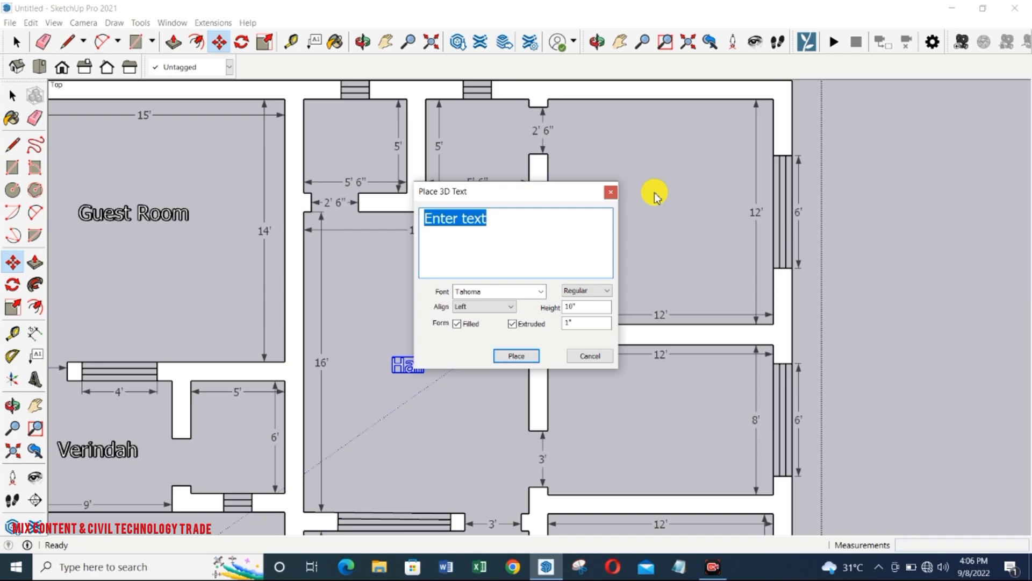
{"action": "type", "text": "Bedroom"}
{"action": "left_click", "coordinate": [517, 356]}
{"action": "left_click", "coordinate": [618, 200]}
Place the 3D text "Store" in the middle-right room.
{"action": "scroll", "coordinate": [650, 342], "scroll_direction": "down", "scroll_amount": 1}
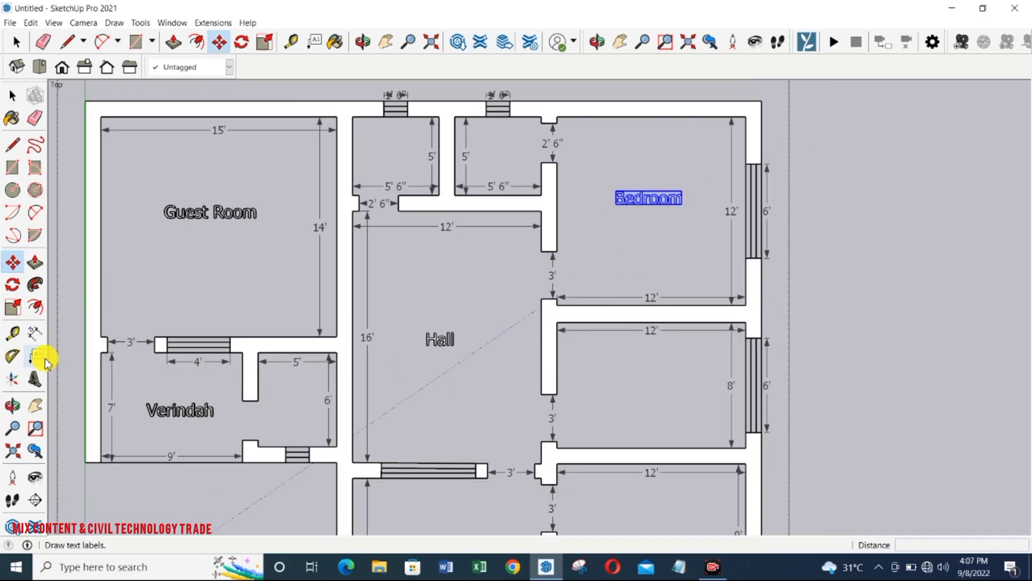
{"action": "left_click", "coordinate": [34, 378]}
{"action": "type", "text": "Store"}
{"action": "left_click", "coordinate": [516, 355]}
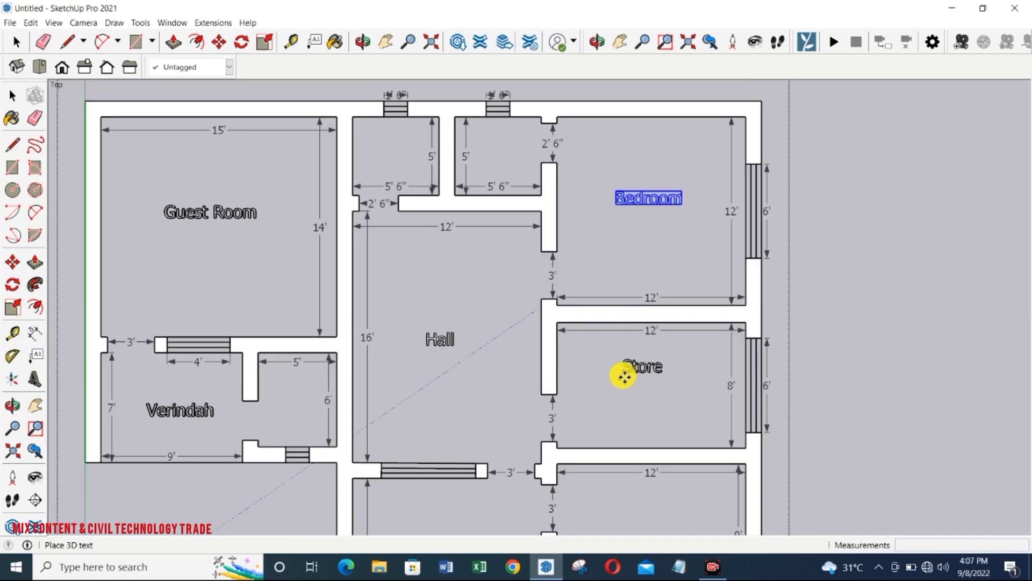
{"action": "left_click", "coordinate": [622, 374]}
Place the 3D text "Kitchen" in the lower-right room.
{"action": "scroll", "coordinate": [652, 451], "scroll_direction": "down", "scroll_amount": 2}
{"action": "scroll", "coordinate": [652, 451], "scroll_direction": "up", "scroll_amount": 2}
{"action": "left_click", "coordinate": [35, 379]}
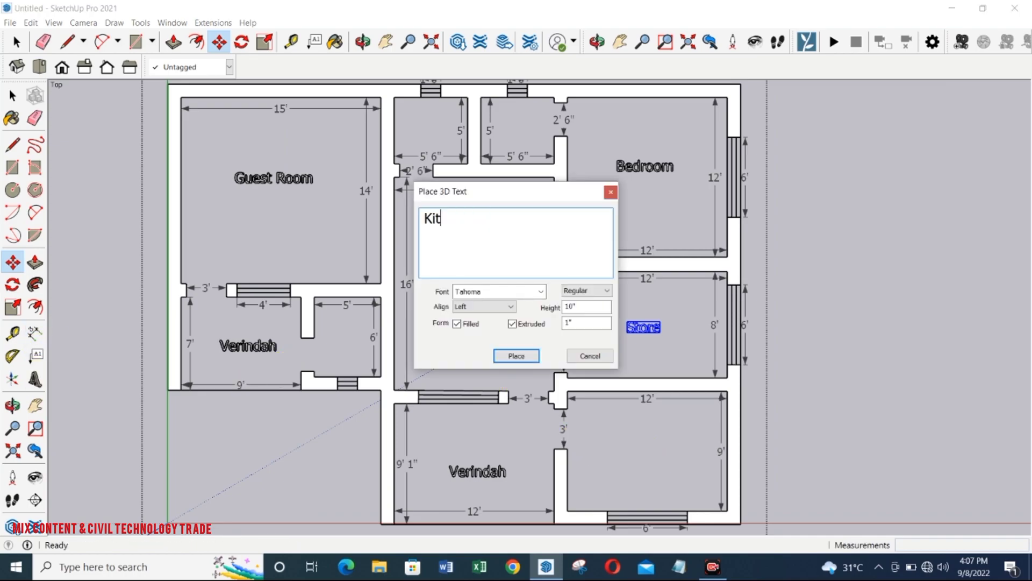
{"action": "left_click", "coordinate": [516, 356]}
{"action": "left_click", "coordinate": [624, 472]}
Place the 3D text "Bath" in the small room beside the left verindah.
{"action": "scroll", "coordinate": [622, 477], "scroll_direction": "down", "scroll_amount": 1}
{"action": "scroll", "coordinate": [388, 336], "scroll_direction": "up", "scroll_amount": 3}
{"action": "left_click", "coordinate": [34, 379]}
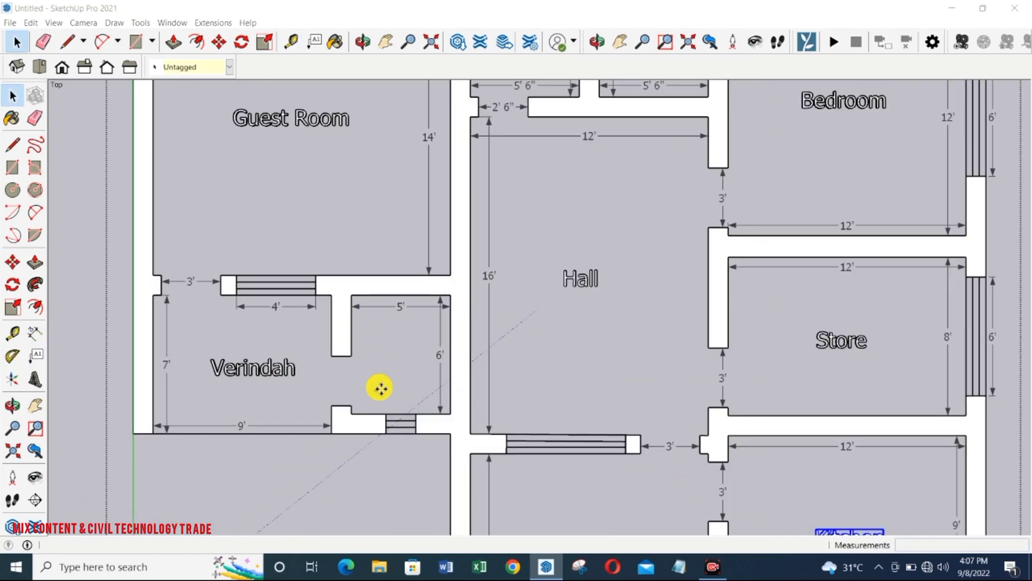
{"action": "left_click", "coordinate": [516, 355]}
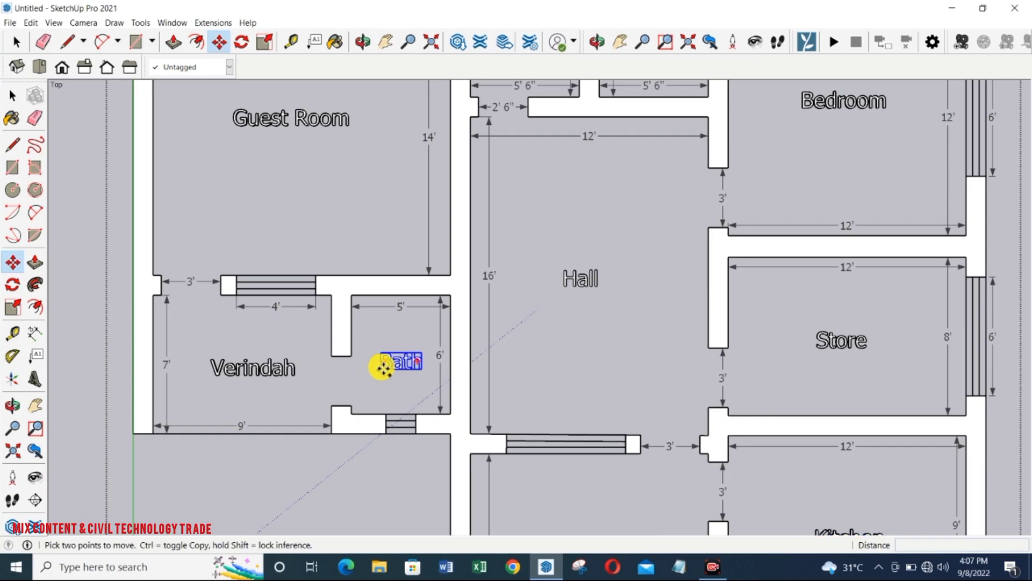
{"action": "left_click", "coordinate": [385, 375]}
Copy the "Bath" label into the two small rooms along the top wall.
{"action": "scroll", "coordinate": [395, 359], "scroll_direction": "down", "scroll_amount": 2}
{"action": "scroll", "coordinate": [458, 217], "scroll_direction": "up", "scroll_amount": 2}
{"action": "left_click", "coordinate": [432, 219]}
{"action": "key", "text": "ctrl"}
{"action": "left_click", "coordinate": [431, 219]}
{"action": "left_click", "coordinate": [579, 230]}
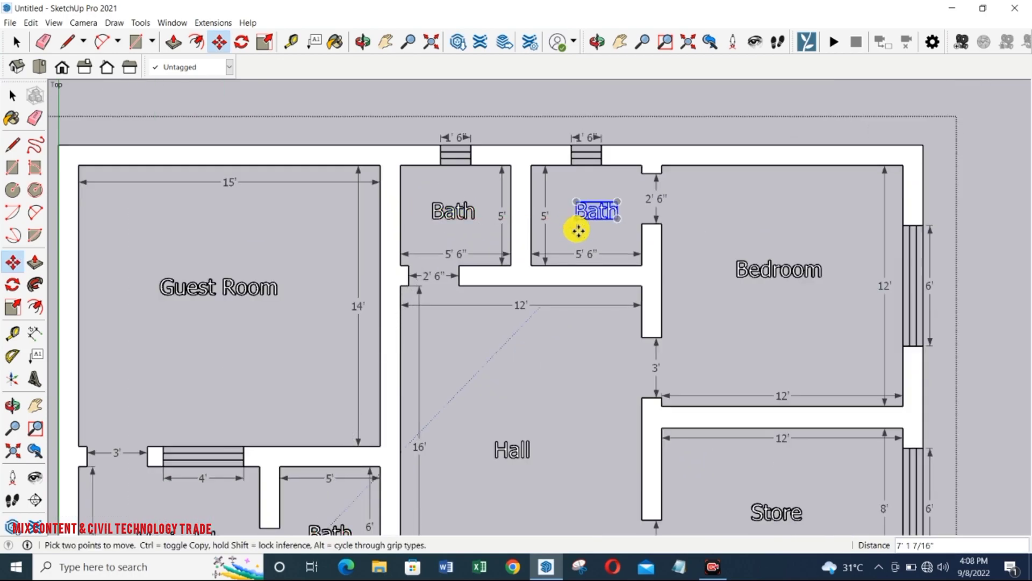
Dimension the house's overall outer width above the top wall.
{"action": "scroll", "coordinate": [592, 213], "scroll_direction": "down", "scroll_amount": 2}
{"action": "scroll", "coordinate": [524, 398], "scroll_direction": "up", "scroll_amount": 1}
{"action": "left_click", "coordinate": [35, 334]}
{"action": "scroll", "coordinate": [376, 150], "scroll_direction": "up", "scroll_amount": 3}
{"action": "left_click", "coordinate": [325, 165]}
{"action": "left_click", "coordinate": [881, 166]}
{"action": "left_click", "coordinate": [879, 145]}
Dimension the house's overall outer height along the right wall, from the top corner to the bottom corner.
{"action": "left_click", "coordinate": [878, 171]}
{"action": "scroll", "coordinate": [878, 171], "scroll_direction": "down", "scroll_amount": 3}
{"action": "left_click", "coordinate": [871, 383]}
{"action": "scroll", "coordinate": [887, 371], "scroll_direction": "up", "scroll_amount": 3}
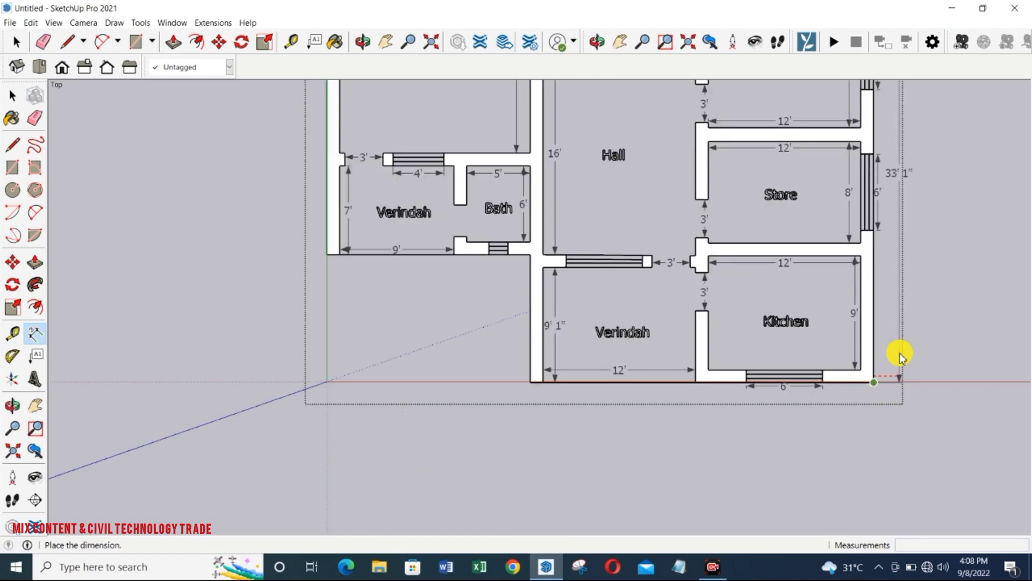
{"action": "left_click", "coordinate": [899, 352]}
{"action": "scroll", "coordinate": [892, 366], "scroll_direction": "down", "scroll_amount": 2}
{"action": "scroll", "coordinate": [882, 371], "scroll_direction": "up", "scroll_amount": 5}
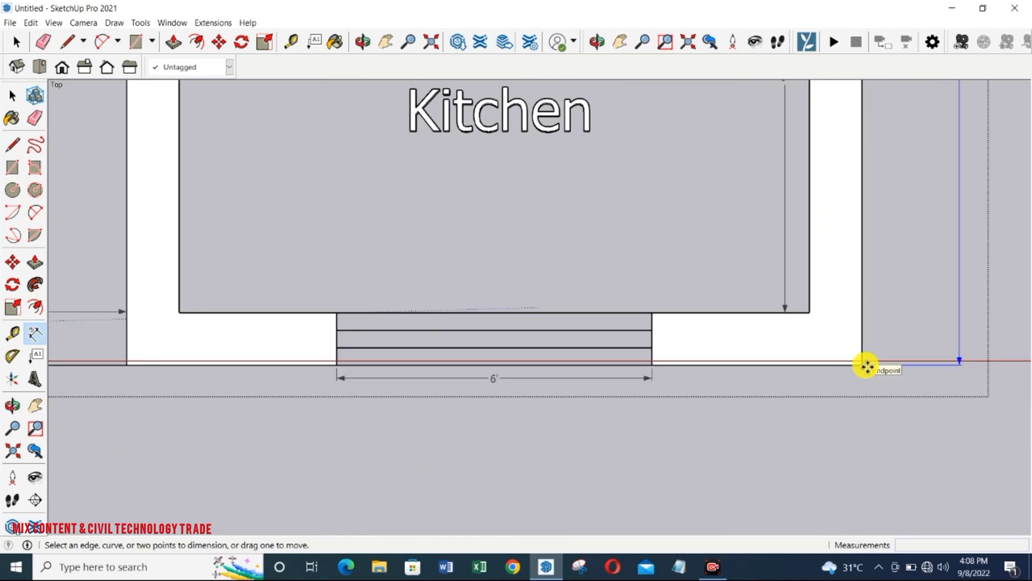
{"action": "left_click", "coordinate": [867, 367]}
{"action": "scroll", "coordinate": [862, 363], "scroll_direction": "down", "scroll_amount": 4}
{"action": "left_click", "coordinate": [860, 361]}
Dimension the outer width of the lower wing below the porch and kitchen.
{"action": "scroll", "coordinate": [856, 339], "scroll_direction": "down", "scroll_amount": 1}
{"action": "scroll", "coordinate": [852, 258], "scroll_direction": "up", "scroll_amount": 1}
{"action": "scroll", "coordinate": [847, 304], "scroll_direction": "down", "scroll_amount": 1}
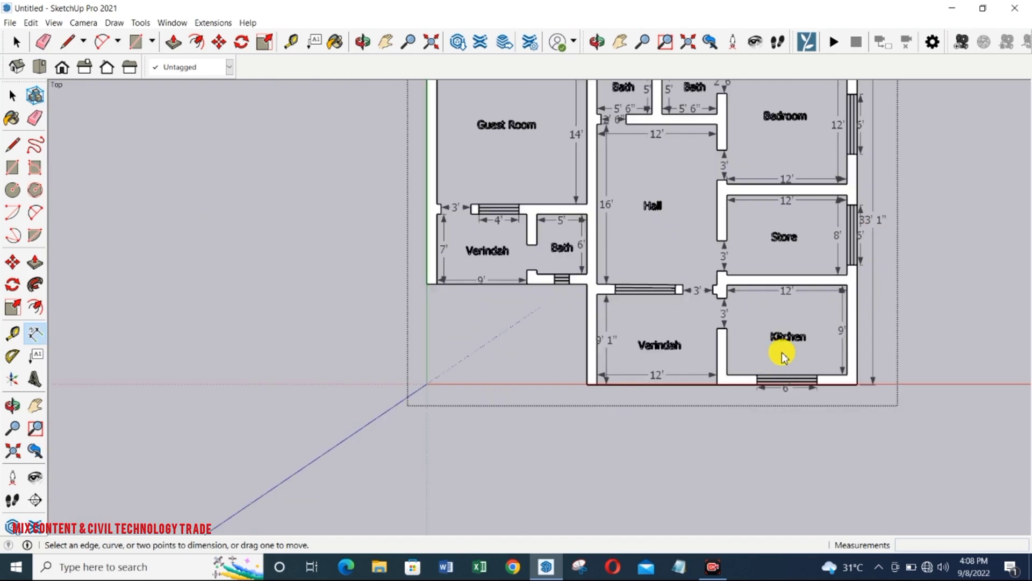
{"action": "scroll", "coordinate": [699, 388], "scroll_direction": "up", "scroll_amount": 1}
{"action": "left_click", "coordinate": [623, 412]}
{"action": "left_click", "coordinate": [938, 426]}
Dimension the left wing's bottom edge and the outer side of the porch's left wall.
{"action": "left_click", "coordinate": [621, 294]}
{"action": "left_click", "coordinate": [435, 294]}
{"action": "left_click", "coordinate": [438, 311]}
{"action": "left_click", "coordinate": [621, 294]}
{"action": "left_click", "coordinate": [622, 412]}
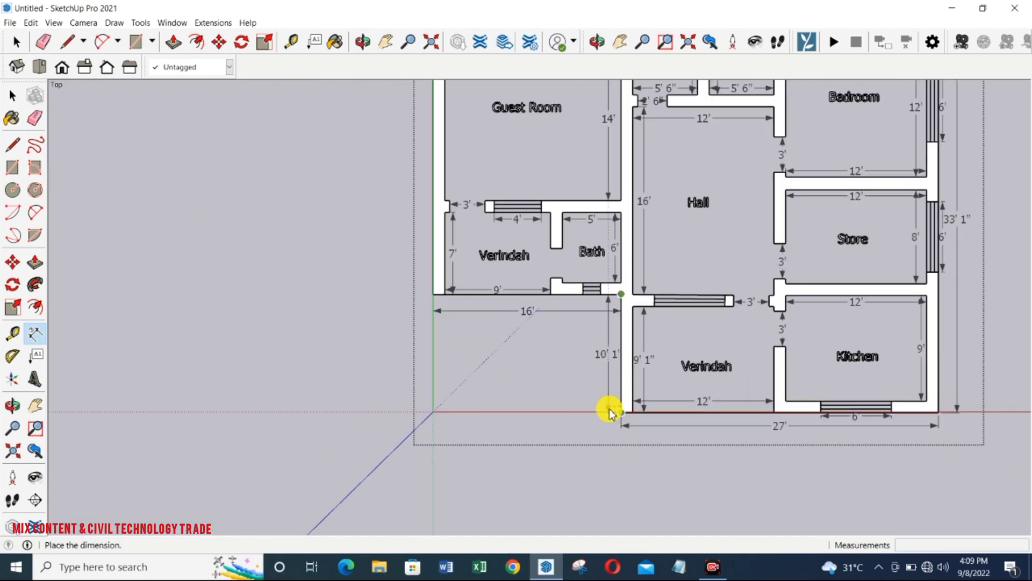
{"action": "left_click", "coordinate": [610, 411]}
Dimension the full outer length of the guest room side's left wall.
{"action": "scroll", "coordinate": [933, 438], "scroll_direction": "down", "scroll_amount": 2}
{"action": "scroll", "coordinate": [570, 132], "scroll_direction": "up", "scroll_amount": 4}
{"action": "left_click", "coordinate": [553, 131]}
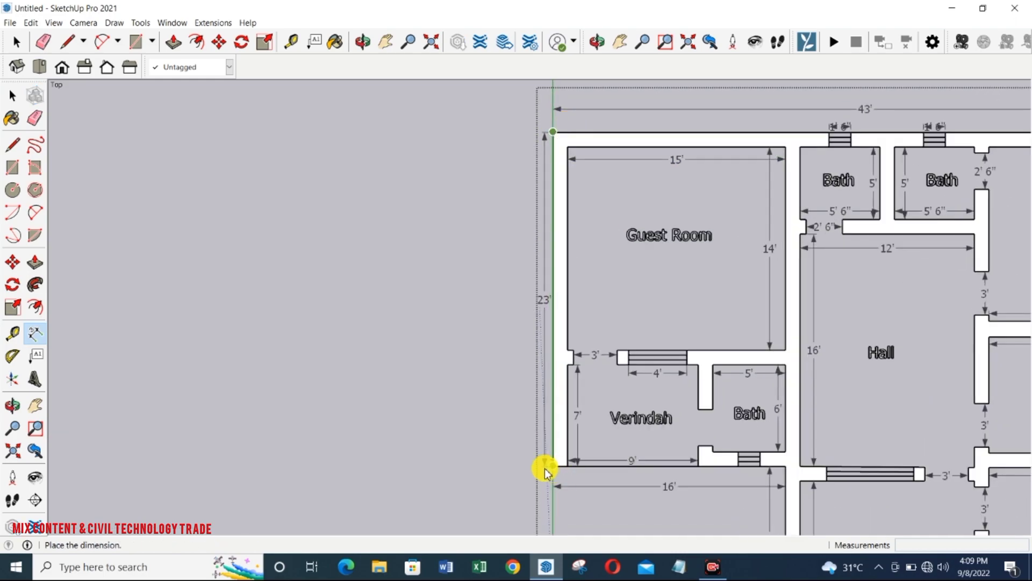
{"action": "left_click", "coordinate": [544, 469]}
Choose Color C02 from the Colors materials and paint the main wall faces with it.
{"action": "scroll", "coordinate": [415, 316], "scroll_direction": "down", "scroll_amount": 2}
{"action": "left_click", "coordinate": [334, 41]}
{"action": "left_click", "coordinate": [971, 263]}
{"action": "left_click", "coordinate": [936, 329]}
{"action": "mouse_move", "coordinate": [1011, 285]}
{"action": "left_mouse_down"}
{"action": "mouse_move", "coordinate": [1011, 311]}
{"action": "mouse_move", "coordinate": [1012, 296]}
{"action": "left_mouse_up"}
{"action": "left_click", "coordinate": [907, 310]}
{"action": "left_click", "coordinate": [784, 173]}
{"action": "left_click", "coordinate": [682, 173]}
{"action": "left_click", "coordinate": [581, 171]}
Paint the remaining separate wall segments with Color C02.
{"action": "scroll", "coordinate": [463, 349], "scroll_direction": "down", "scroll_amount": 1}
{"action": "scroll", "coordinate": [680, 406], "scroll_direction": "up", "scroll_amount": 3}
{"action": "scroll", "coordinate": [668, 349], "scroll_direction": "down", "scroll_amount": 4}
{"action": "left_click", "coordinate": [711, 377]}
{"action": "left_click", "coordinate": [713, 323]}
{"action": "left_click", "coordinate": [712, 437]}
Dimension the door opening between the left verindah and its bath.
{"action": "scroll", "coordinate": [711, 435], "scroll_direction": "up", "scroll_amount": 2}
{"action": "scroll", "coordinate": [629, 345], "scroll_direction": "up", "scroll_amount": 2}
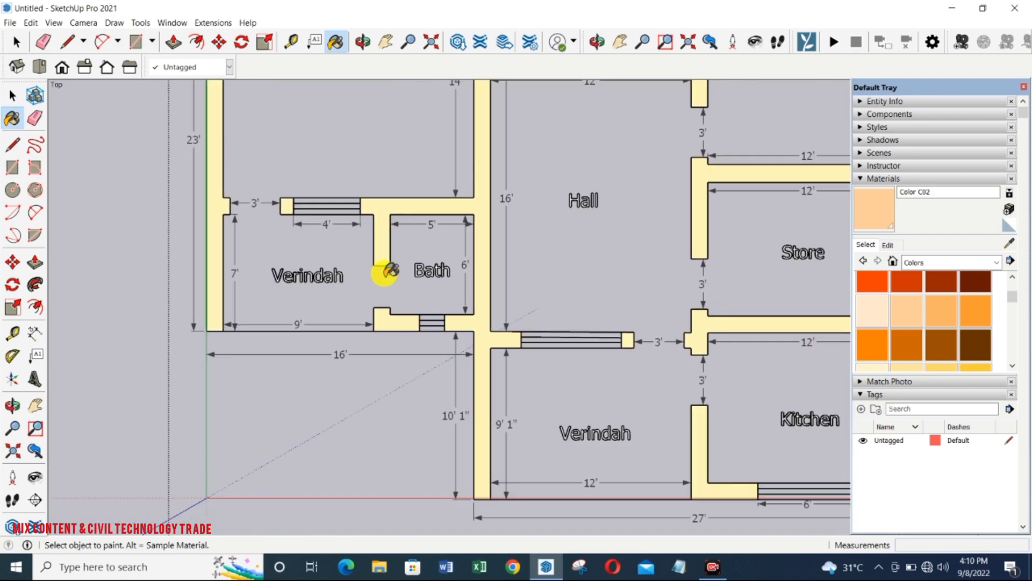
{"action": "left_click", "coordinate": [31, 343]}
{"action": "scroll", "coordinate": [296, 357], "scroll_direction": "down", "scroll_amount": 3}
{"action": "scroll", "coordinate": [540, 173], "scroll_direction": "up", "scroll_amount": 1}
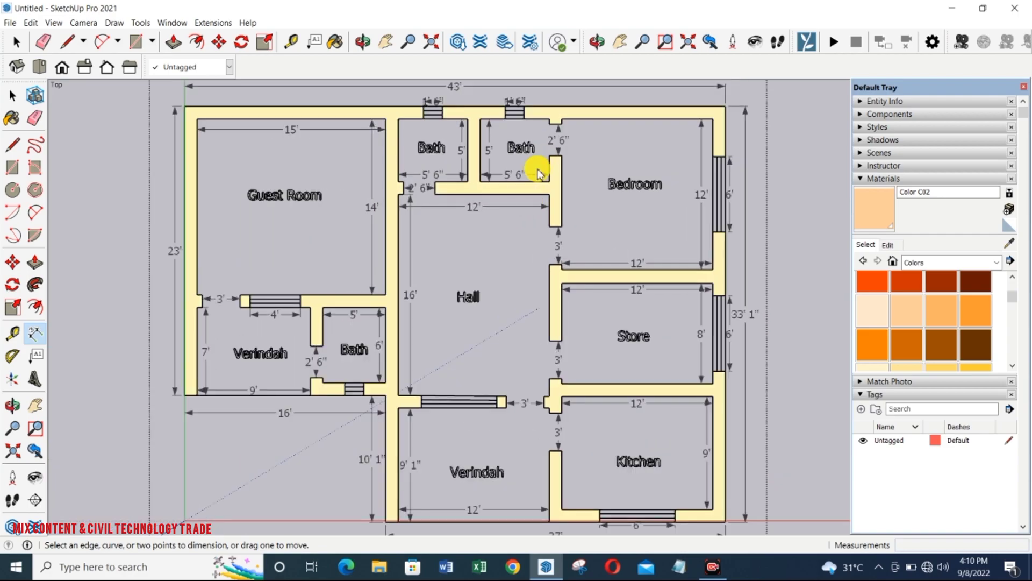
Choose the green Color F05 and paint the "Store" and "Bedroom" labels with it.
{"action": "scroll", "coordinate": [512, 106], "scroll_direction": "up", "scroll_amount": 2}
{"action": "left_click_drag", "start_coordinate": [1013, 297], "coordinate": [1008, 315]}
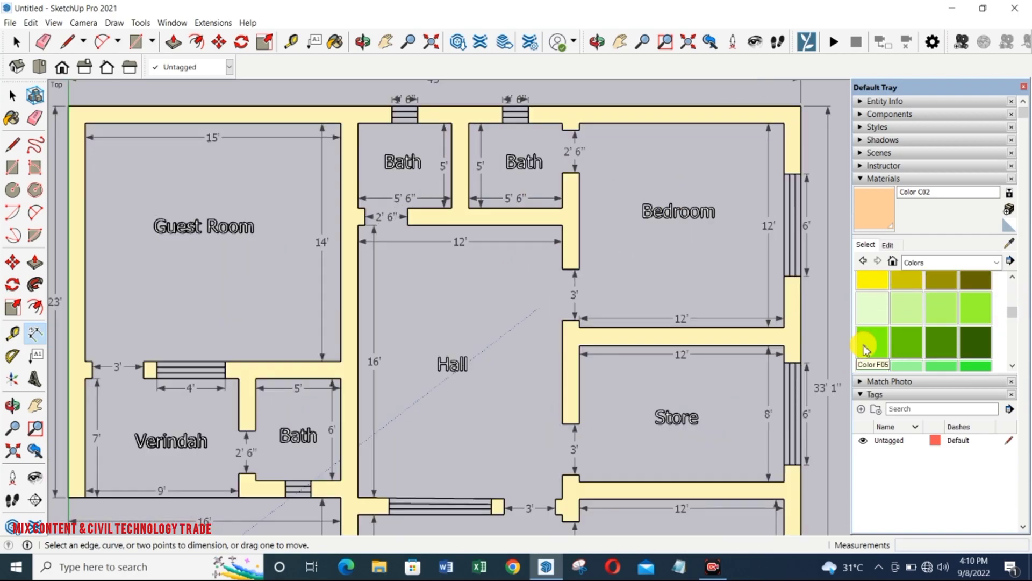
{"action": "left_click", "coordinate": [865, 344]}
{"action": "scroll", "coordinate": [657, 416], "scroll_direction": "up", "scroll_amount": 2}
{"action": "left_click", "coordinate": [664, 413]}
{"action": "scroll", "coordinate": [672, 392], "scroll_direction": "down", "scroll_amount": 1}
{"action": "left_click", "coordinate": [696, 143]}
Paint the "Hall" label and the two upper "Bath" labels with Color F05.
{"action": "left_click", "coordinate": [406, 344]}
{"action": "scroll", "coordinate": [435, 341], "scroll_direction": "down", "scroll_amount": 2}
{"action": "left_click", "coordinate": [469, 162]}
{"action": "scroll", "coordinate": [473, 153], "scroll_direction": "up", "scroll_amount": 1}
{"action": "left_click", "coordinate": [355, 162]}
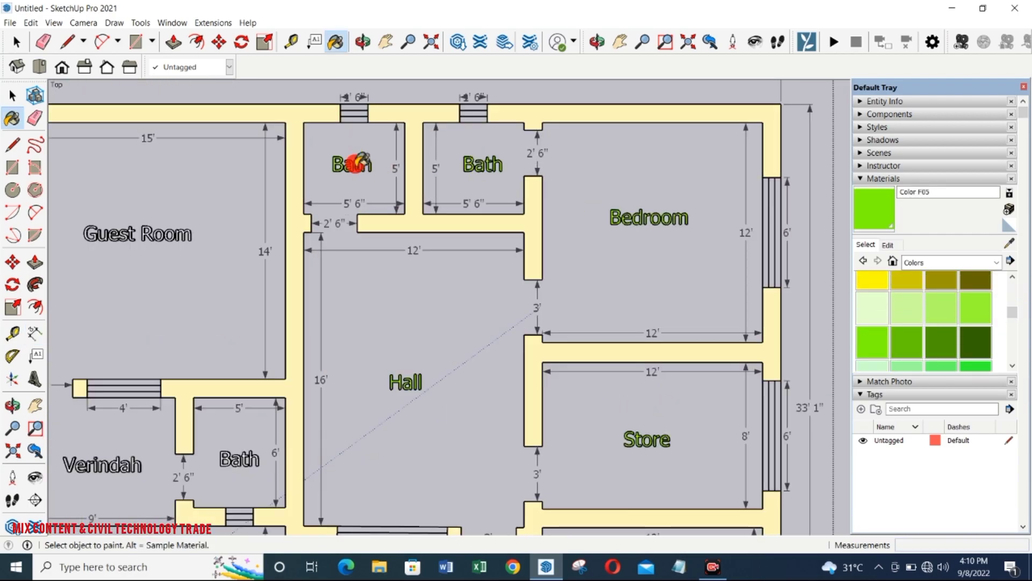
Paint the "Guest Room", lower "Bath", both "Verindah" and "Kitchen" labels with Color F05, and close the Default Tray.
{"action": "scroll", "coordinate": [353, 164], "scroll_direction": "down", "scroll_amount": 2}
{"action": "scroll", "coordinate": [210, 215], "scroll_direction": "up", "scroll_amount": 3}
{"action": "scroll", "coordinate": [301, 229], "scroll_direction": "down", "scroll_amount": 2}
{"action": "scroll", "coordinate": [219, 414], "scroll_direction": "up", "scroll_amount": 2}
{"action": "left_click", "coordinate": [219, 411]}
{"action": "left_click", "coordinate": [357, 402]}
{"action": "scroll", "coordinate": [357, 402], "scroll_direction": "down", "scroll_amount": 4}
{"action": "scroll", "coordinate": [440, 479], "scroll_direction": "up", "scroll_amount": 3}
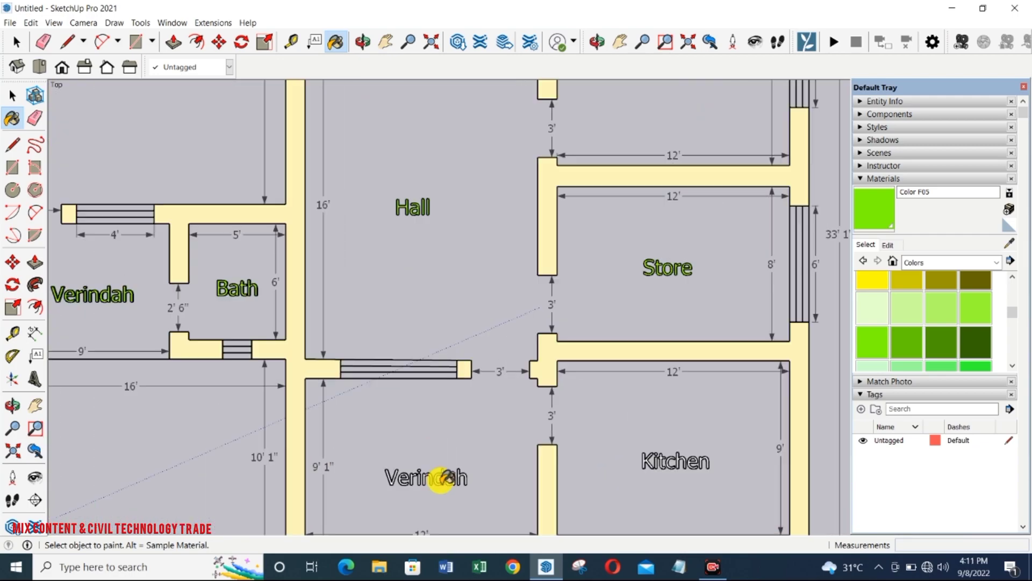
{"action": "scroll", "coordinate": [604, 398], "scroll_direction": "down", "scroll_amount": 5}
{"action": "scroll", "coordinate": [782, 349], "scroll_direction": "up", "scroll_amount": 2}
{"action": "scroll", "coordinate": [703, 261], "scroll_direction": "down", "scroll_amount": 1}
{"action": "left_click", "coordinate": [1023, 87]}
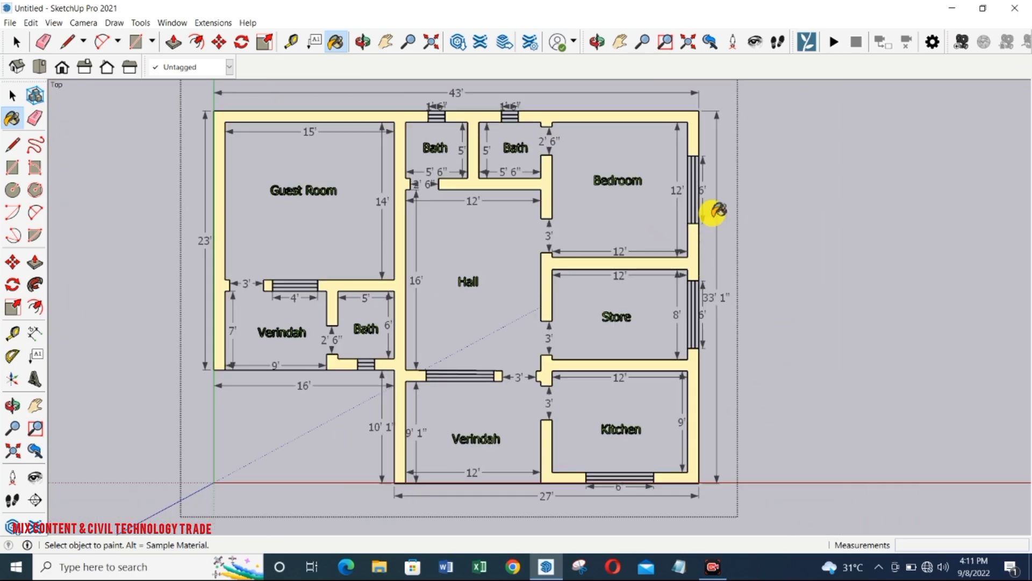
{"action": "key", "text": "space"}
{"action": "left_click", "coordinate": [642, 41]}
{"action": "left_click_drag", "start_coordinate": [443, 460], "coordinate": [453, 433]}
{"action": "left_click", "coordinate": [385, 41]}
{"action": "left_click_drag", "start_coordinate": [423, 139], "coordinate": [420, 153]}
{"action": "key", "text": "space"}
{"action": "double_click", "coordinate": [693, 83]}
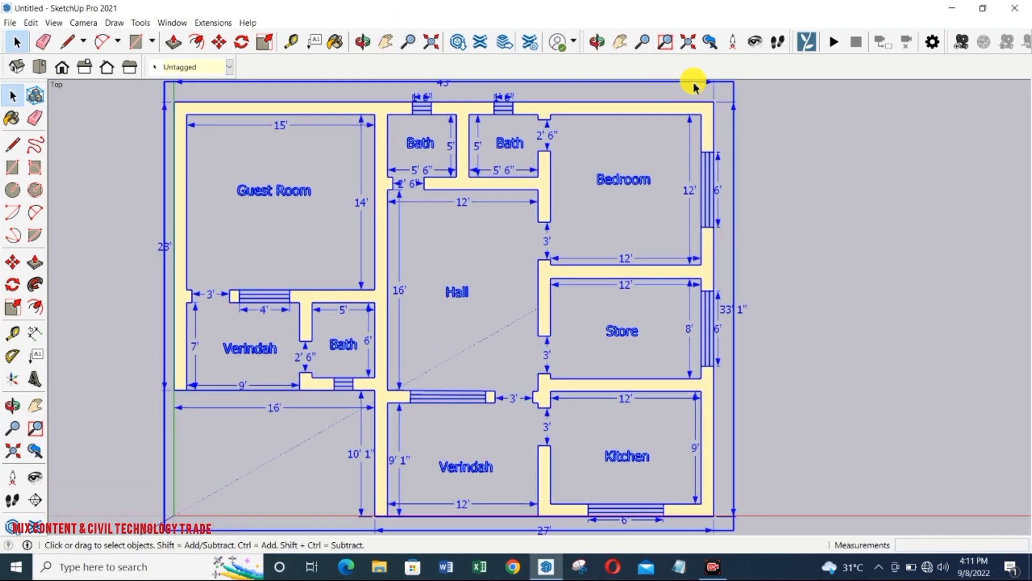
{"action": "scroll", "coordinate": [711, 86], "scroll_direction": "up", "scroll_amount": 1}
{"action": "scroll", "coordinate": [710, 88], "scroll_direction": "down", "scroll_amount": 1}
{"action": "scroll", "coordinate": [708, 92], "scroll_direction": "up", "scroll_amount": 2}
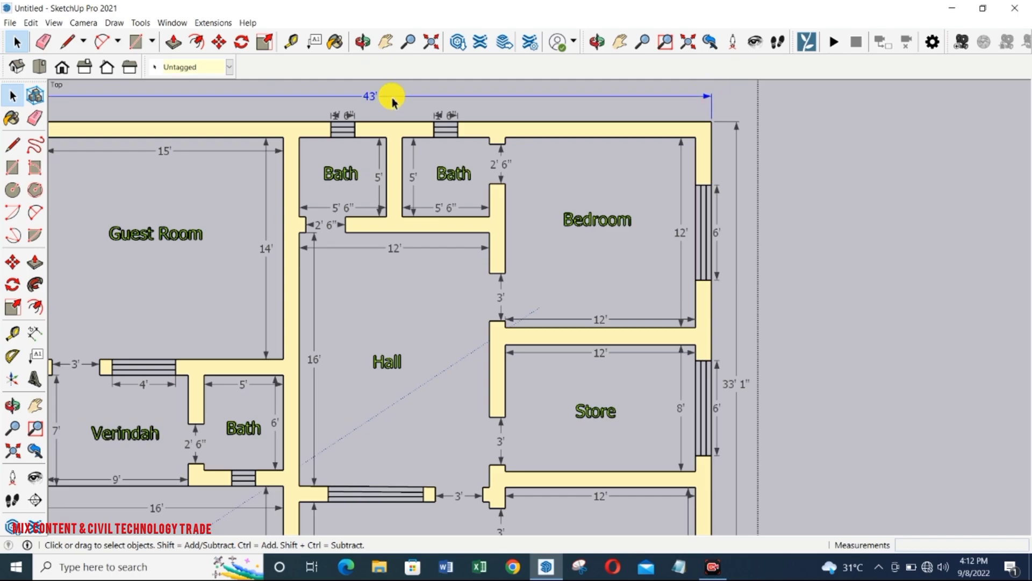
{"action": "scroll", "coordinate": [487, 110], "scroll_direction": "down", "scroll_amount": 1}
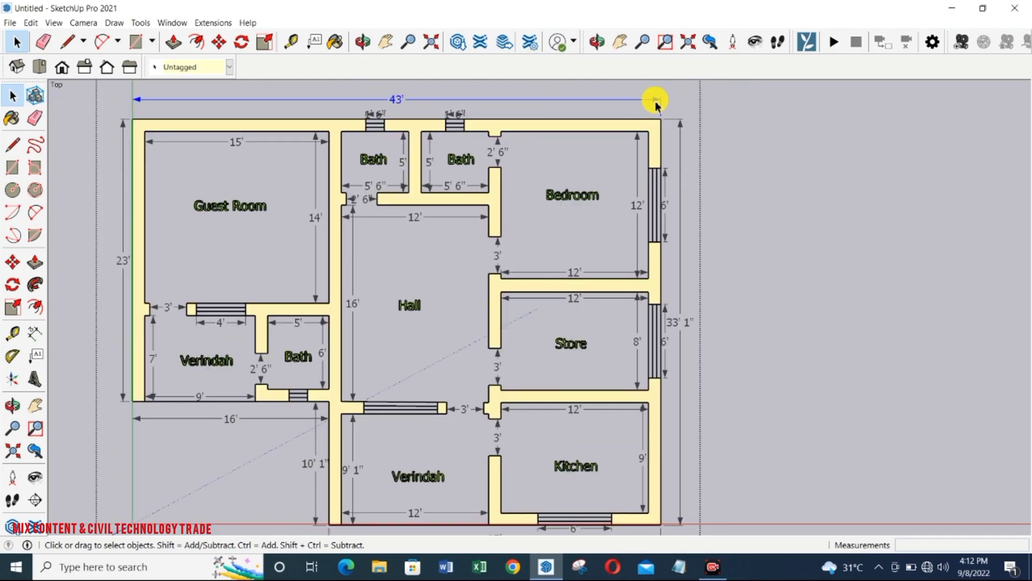
Erase the overall width dimension above the plan and dimension the full width again closer to the outer wall.
{"action": "key", "text": "e"}
{"action": "left_click", "coordinate": [574, 99]}
{"action": "left_click", "coordinate": [35, 332]}
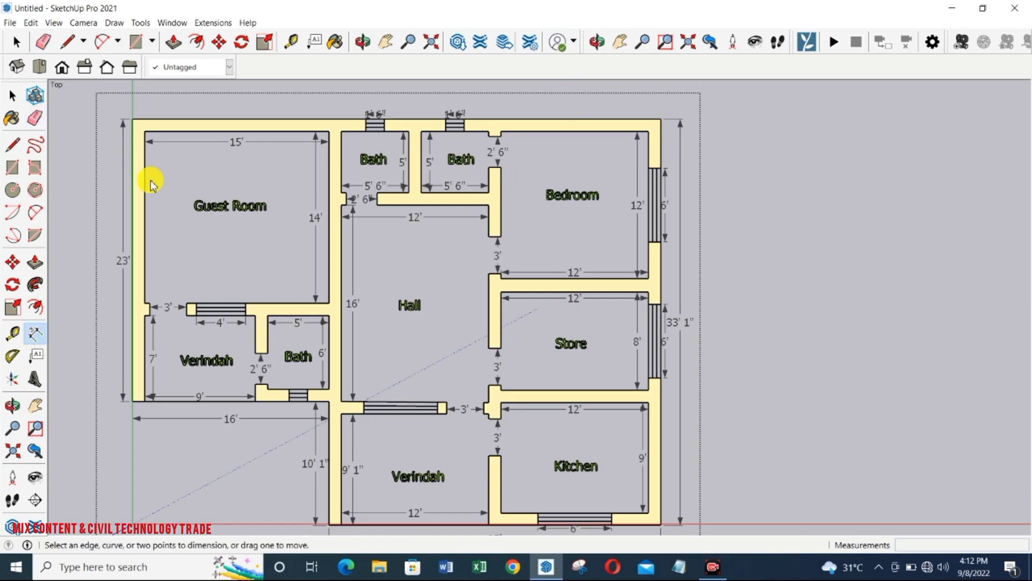
{"action": "left_click", "coordinate": [132, 119]}
{"action": "left_click", "coordinate": [660, 118]}
{"action": "left_click", "coordinate": [659, 103]}
Override the text of the overall height dimension beside the Bedroom and Store with 33'.
{"action": "scroll", "coordinate": [661, 107], "scroll_direction": "down", "scroll_amount": 1}
{"action": "key", "text": "space"}
{"action": "double_click", "coordinate": [682, 309]}
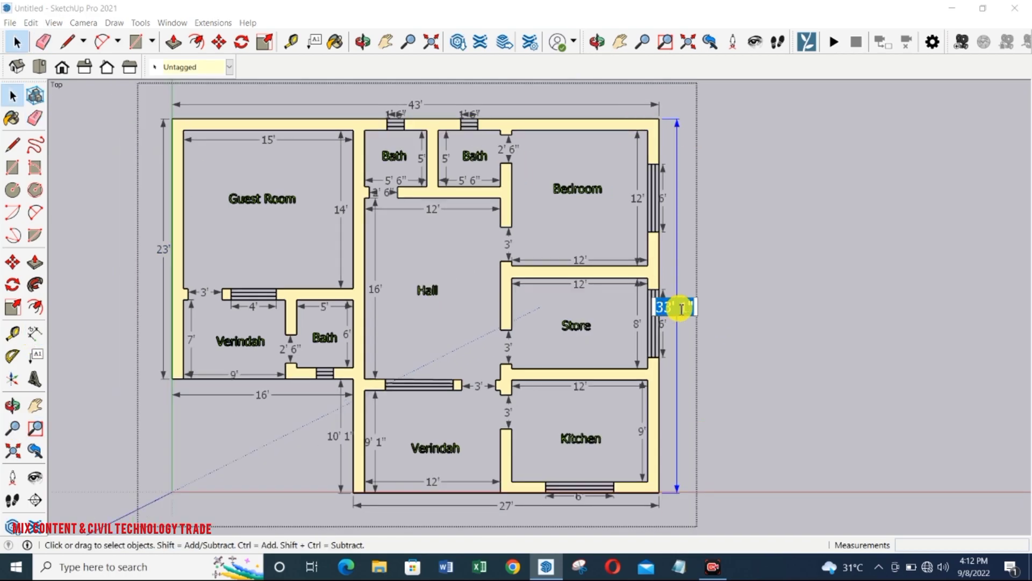
{"action": "type", "text": "33'"}
{"action": "left_click", "coordinate": [692, 414]}
Export the framed floor plan as a 2D graphic named "nasir 11" to the Desktop.
{"action": "left_click", "coordinate": [408, 42]}
{"action": "left_click_drag", "start_coordinate": [414, 365], "coordinate": [410, 320]}
{"action": "left_click", "coordinate": [386, 40]}
{"action": "left_click_drag", "start_coordinate": [378, 135], "coordinate": [410, 134]}
{"action": "left_click", "coordinate": [16, 42]}
{"action": "left_click", "coordinate": [10, 25]}
{"action": "mouse_move", "coordinate": [162, 231]}
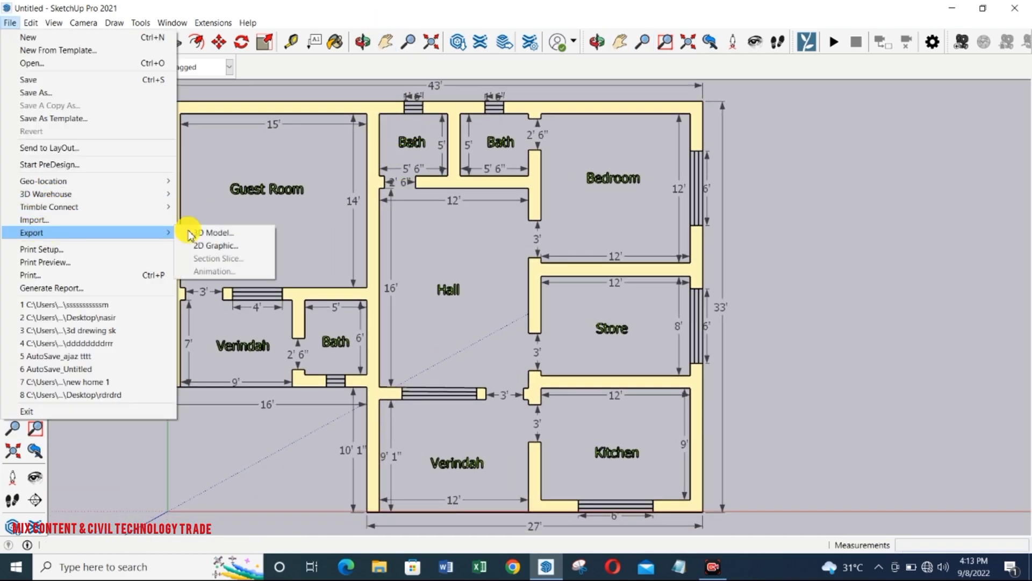
{"action": "left_click", "coordinate": [218, 243]}
{"action": "left_click", "coordinate": [64, 181]}
{"action": "type", "text": "nasir 11"}
{"action": "key", "text": "Return"}
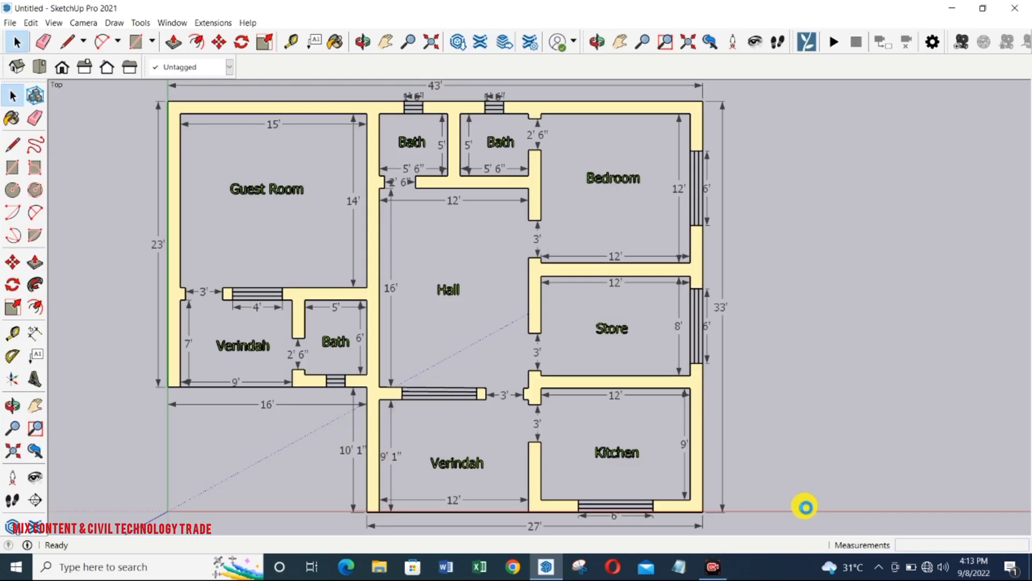
Open the exported image "nasir 11.jpg" from the desktop to check the plan, and close it.
{"action": "left_click", "coordinate": [949, 8]}
{"action": "double_click", "coordinate": [434, 157]}
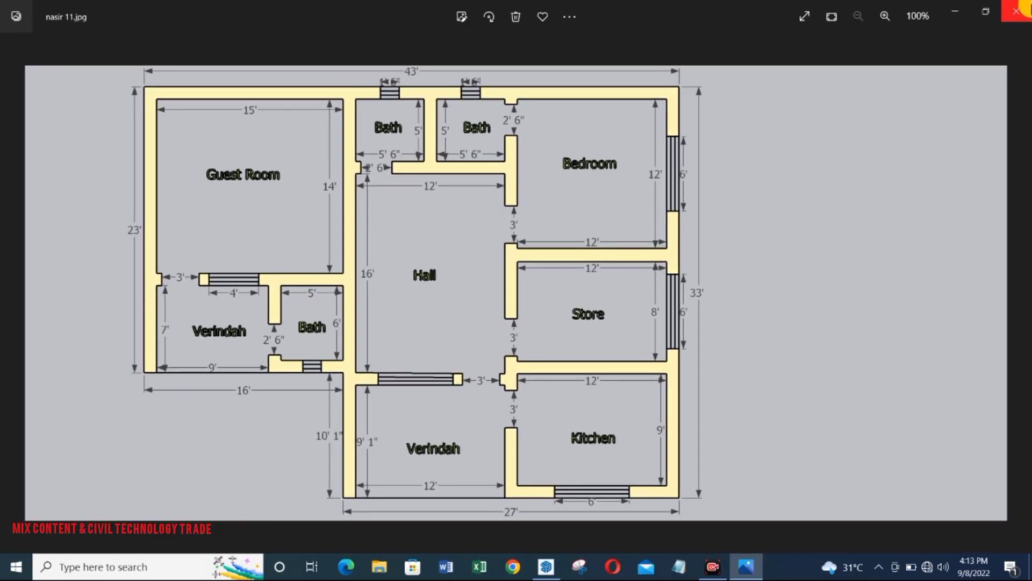
{"action": "left_click", "coordinate": [1016, 11]}
Switch back to SketchUp and save the model on the Desktop as "nasir 1".
{"action": "left_click", "coordinate": [546, 566]}
{"action": "key", "text": "ctrl+s"}
{"action": "left_click", "coordinate": [54, 179]}
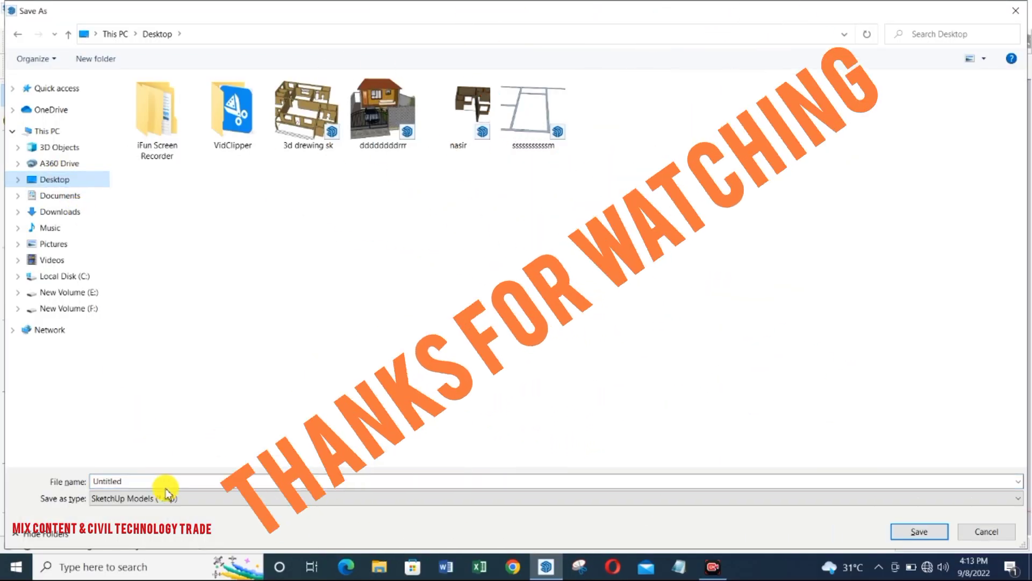
{"action": "type", "text": "nasir 1"}
{"action": "key", "text": "Return"}
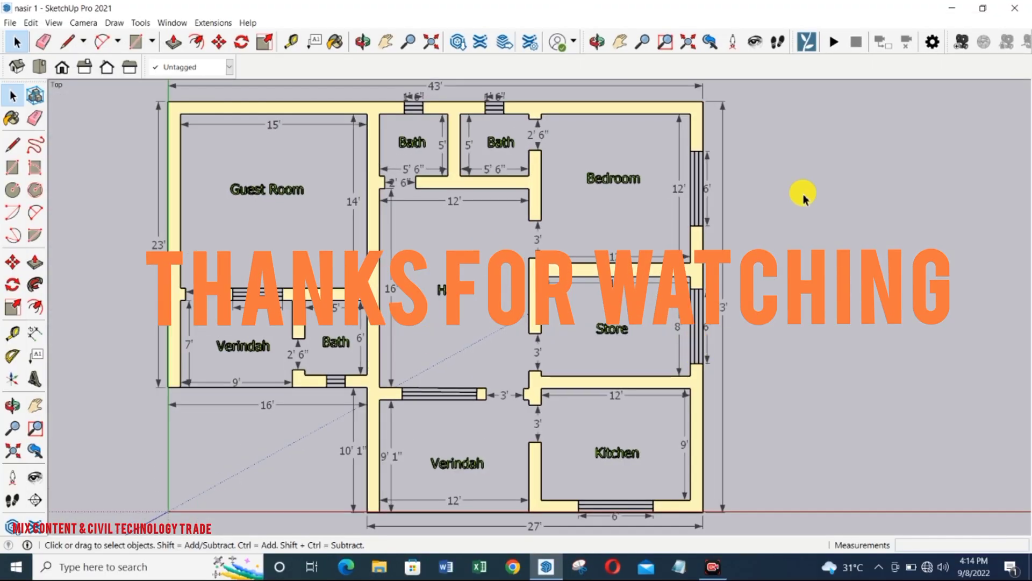